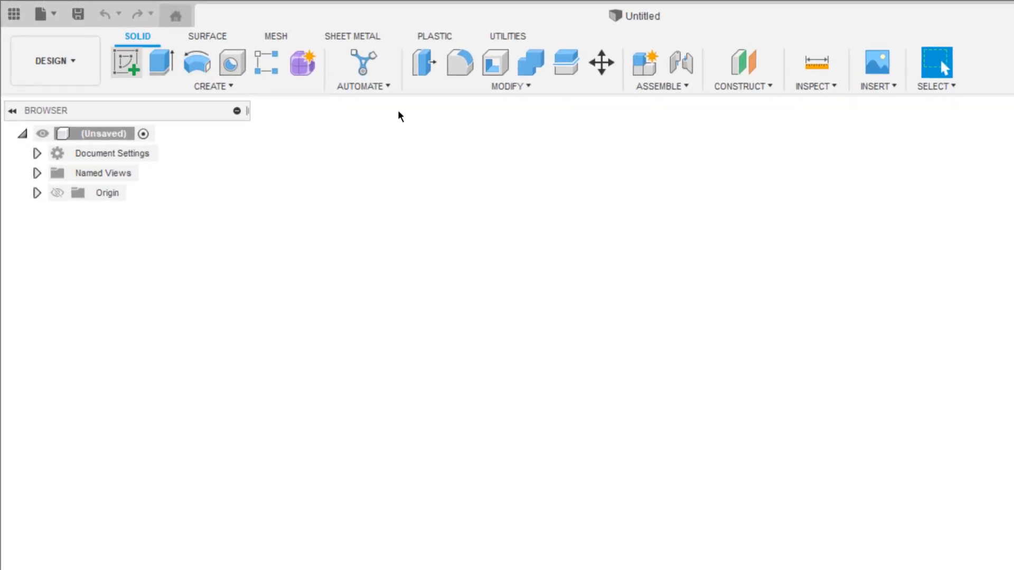
# Sketch a 28 mm diameter circle centred on the origin on the front plane, move its dimension outside the circle and finish the sketch.
pyautogui.click(125, 62)
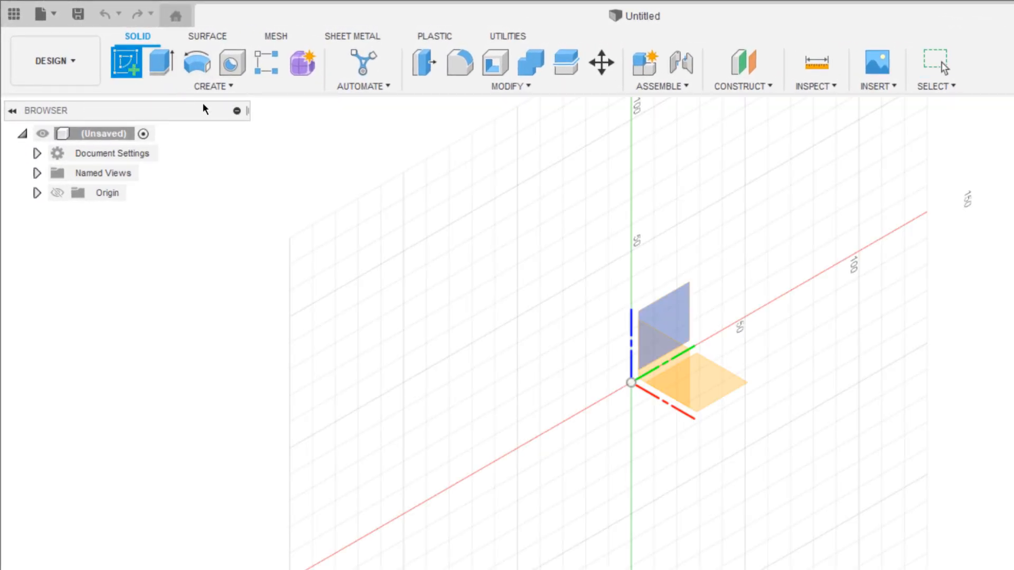
pyautogui.click(664, 359)
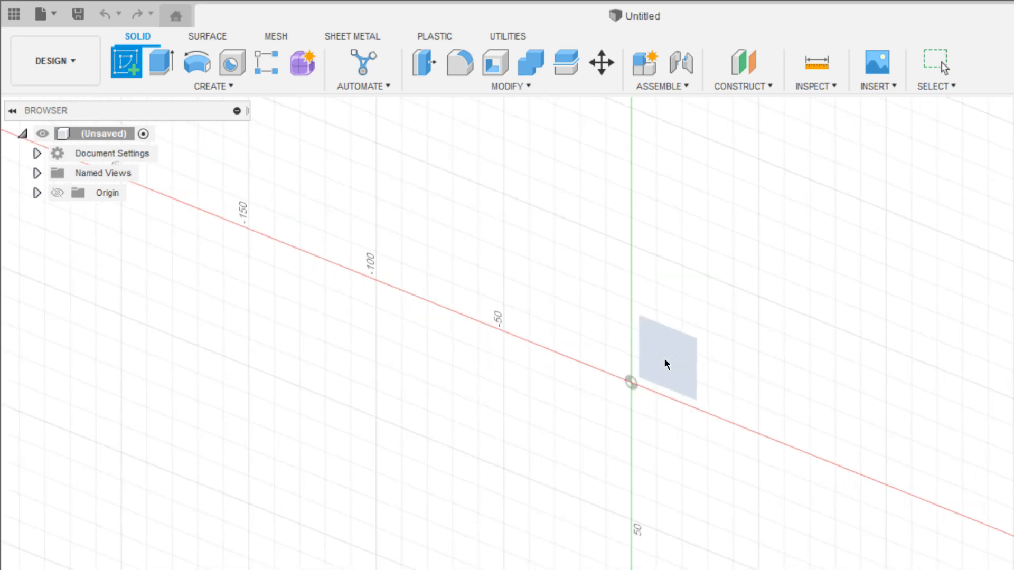
pyautogui.click(196, 64)
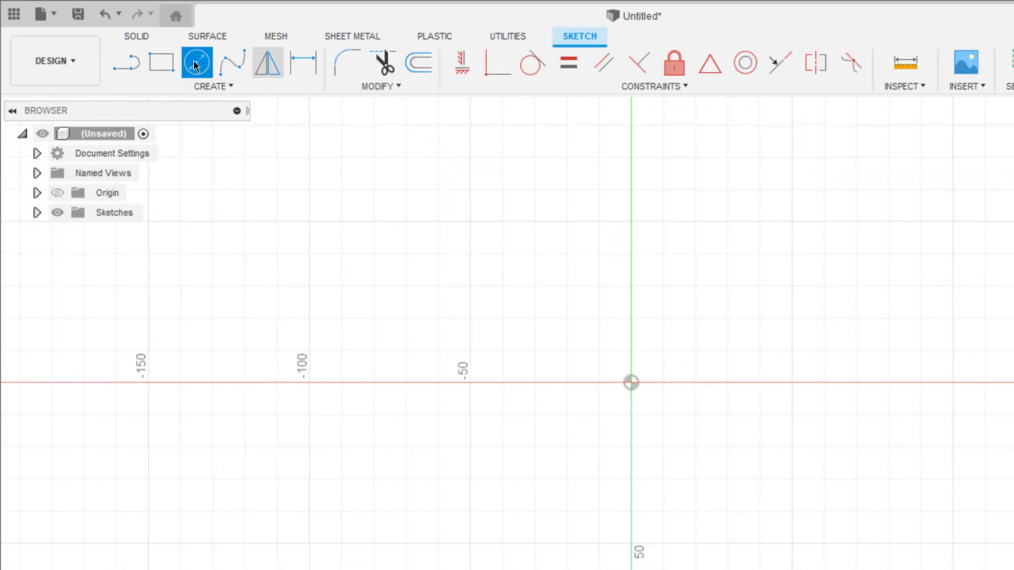
pyautogui.click(631, 383)
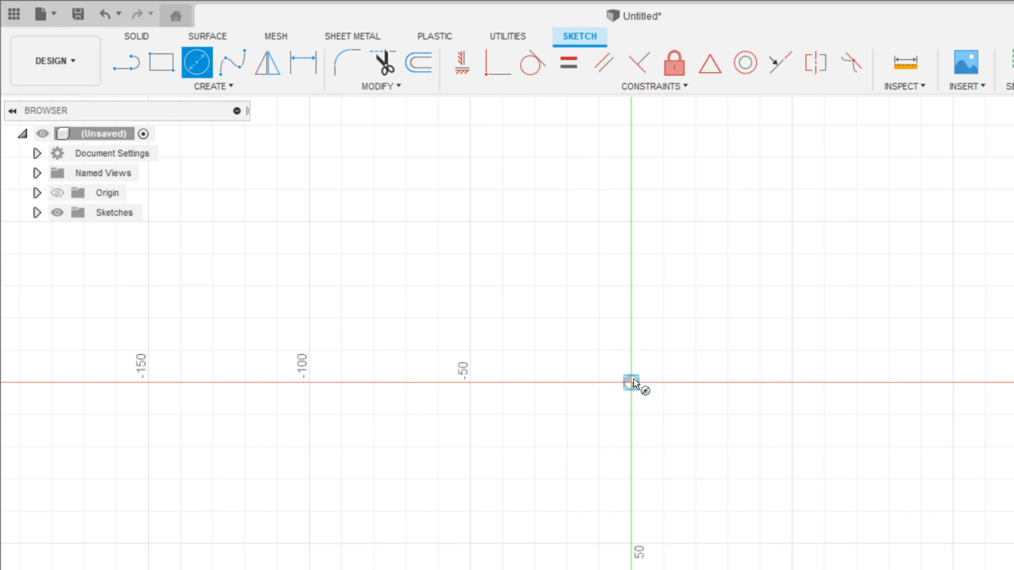
pyautogui.write('28')
pyautogui.press('Return')
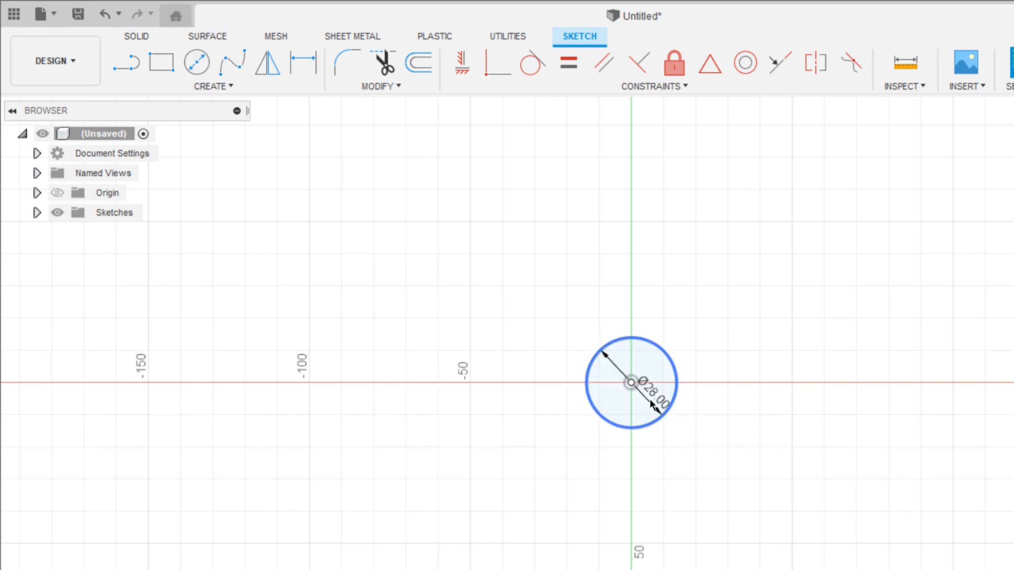
pyautogui.moveTo(653, 405); pyautogui.dragTo(679, 331)
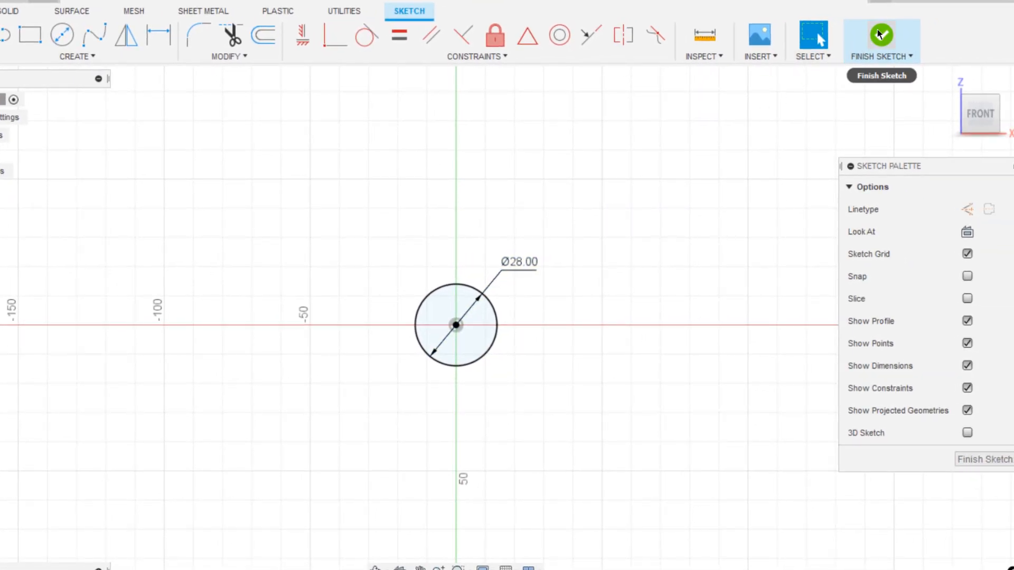
pyautogui.click(881, 35)
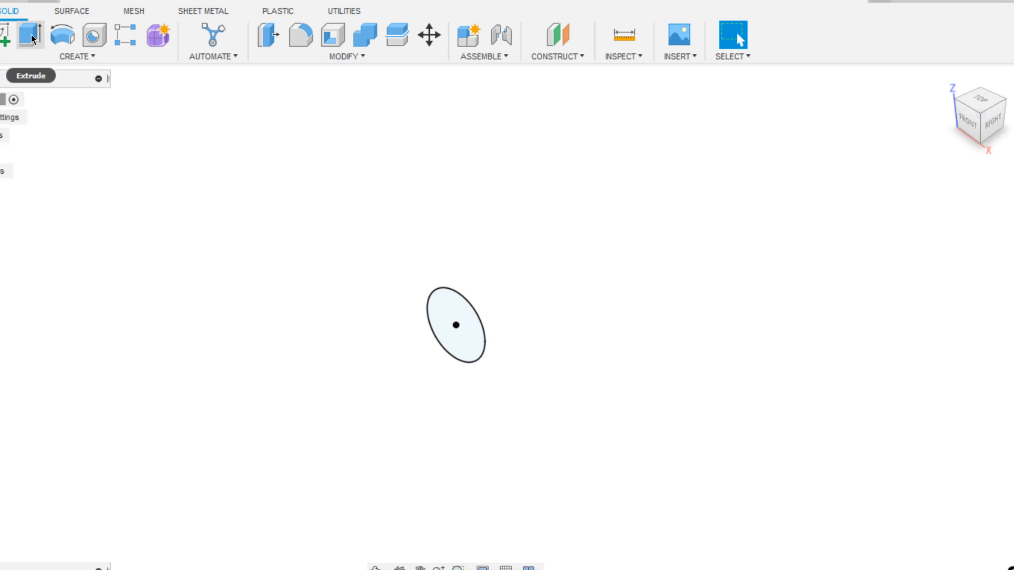
# Thin-extrude the circle symmetrically to 65 mm whole length with a 2.3 mm wall on Side 1 as a new body.
pyautogui.click(30, 35)
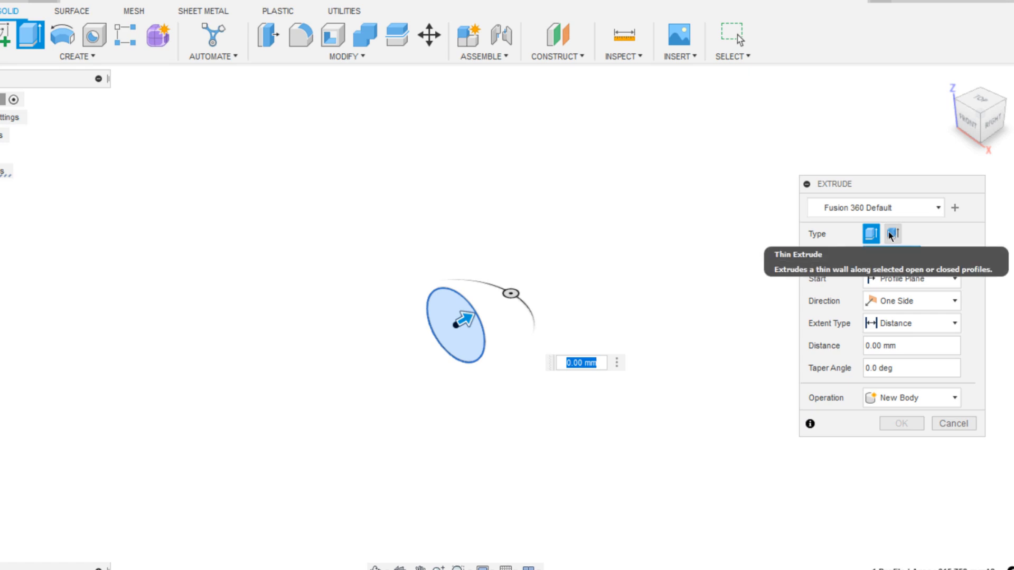
pyautogui.click(892, 235)
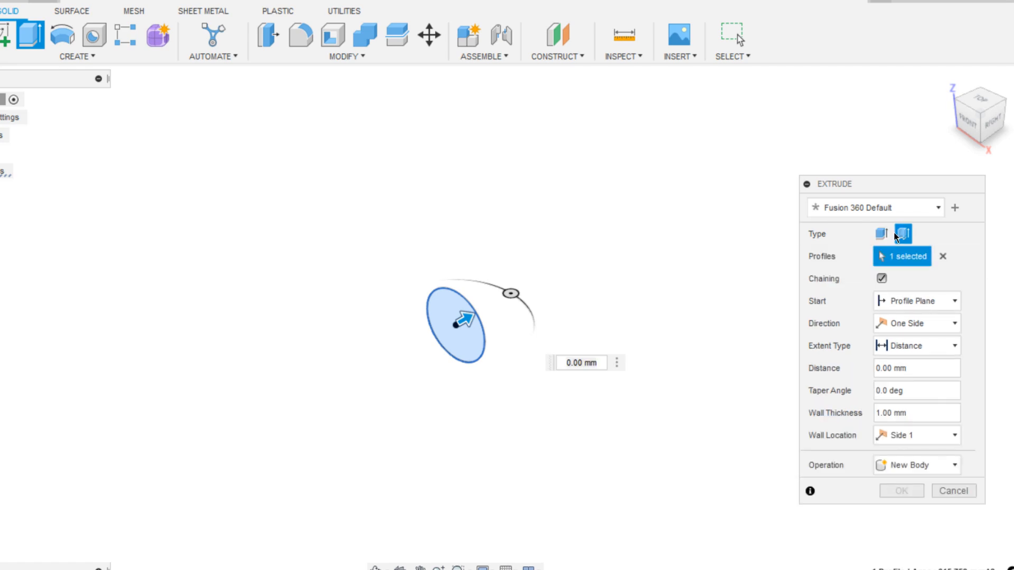
pyautogui.moveTo(465, 317); pyautogui.dragTo(537, 277)
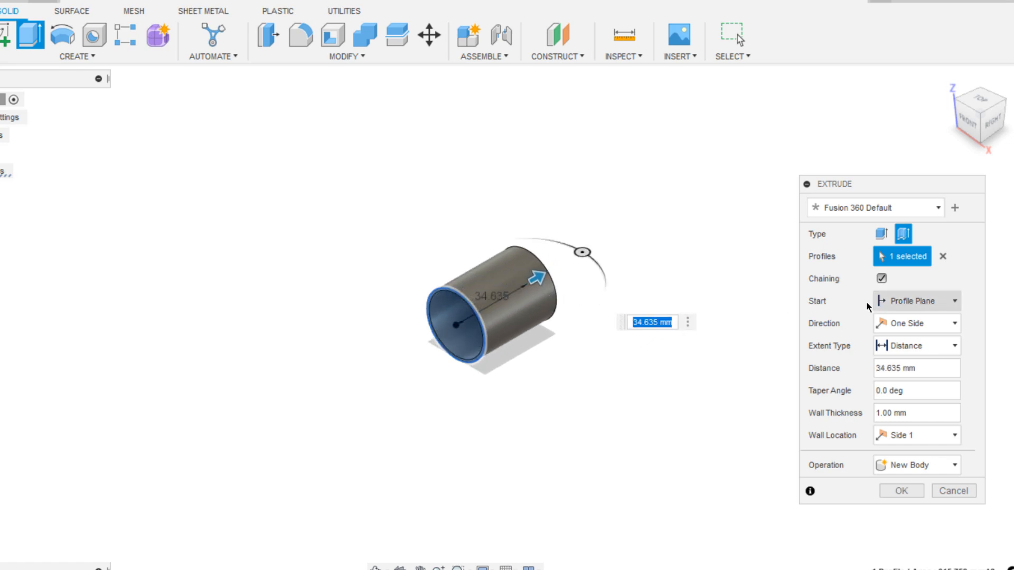
pyautogui.click(891, 323)
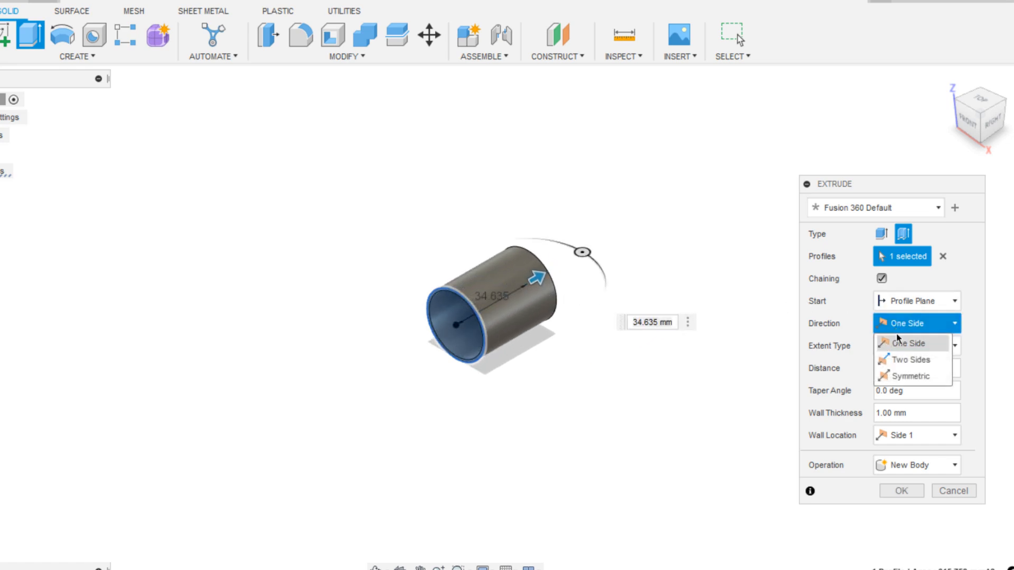
pyautogui.click(910, 375)
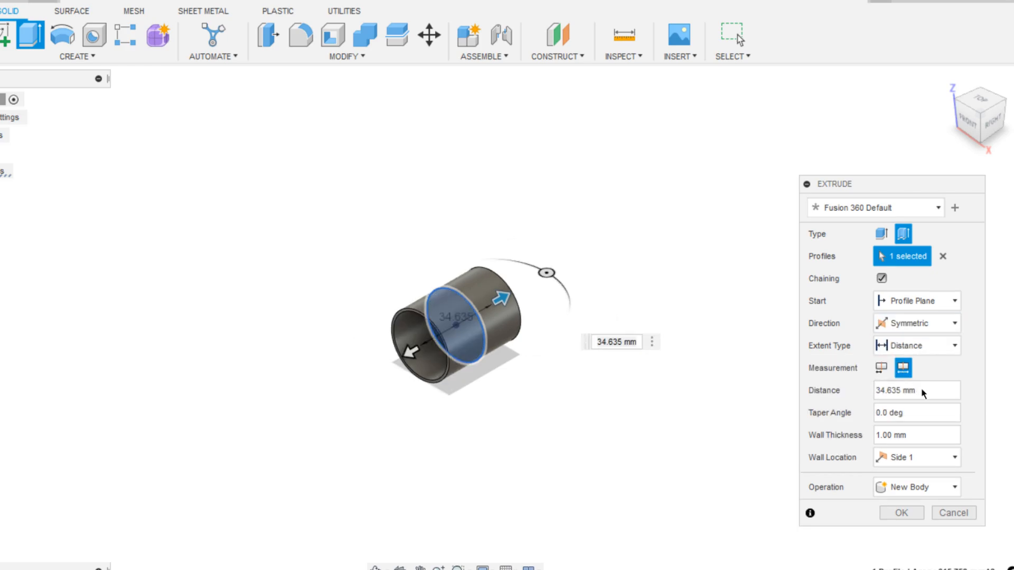
pyautogui.moveTo(923, 393); pyautogui.dragTo(869, 390)
pyautogui.write('65')
pyautogui.moveTo(908, 435); pyautogui.dragTo(849, 438)
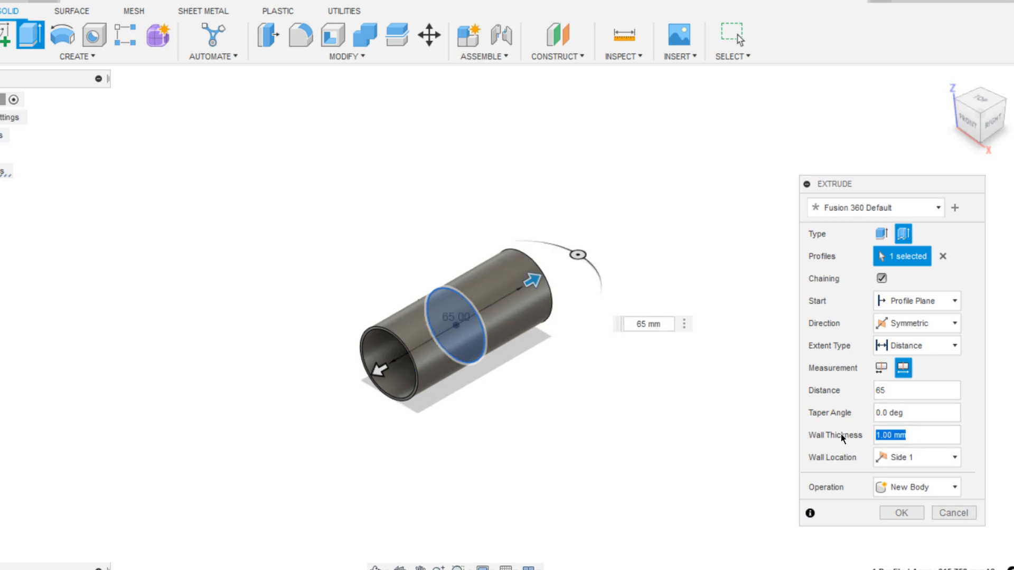
pyautogui.write('2.3')
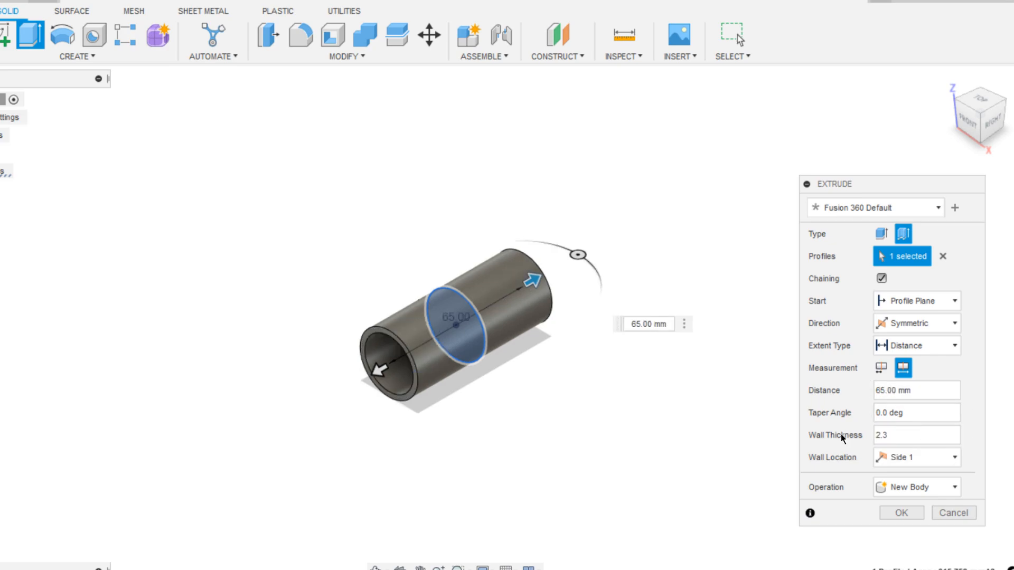
pyautogui.click(911, 514)
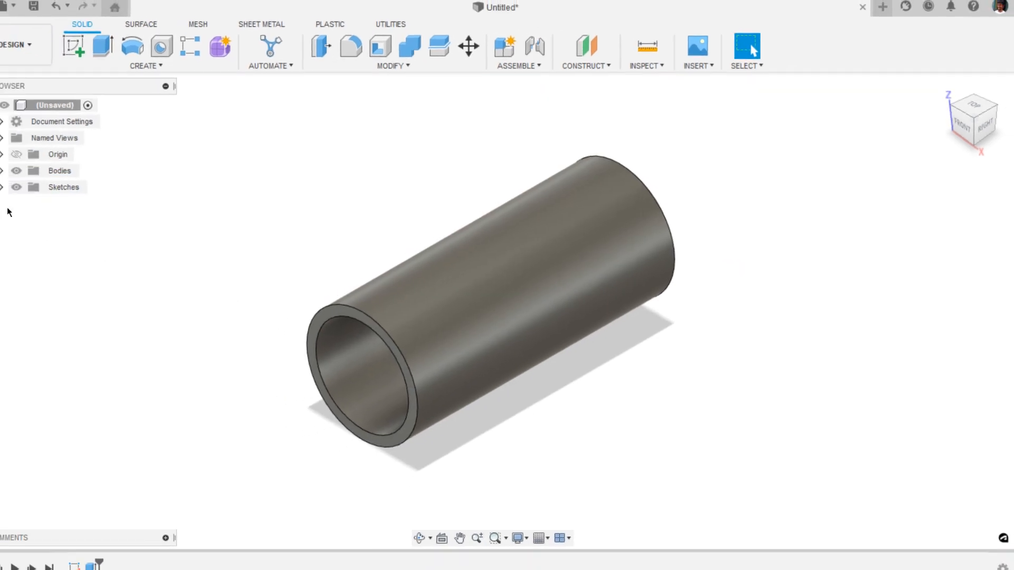
# Save the design under the name "Seat Brkt GD".
pyautogui.hotkey('ctrl', 's')
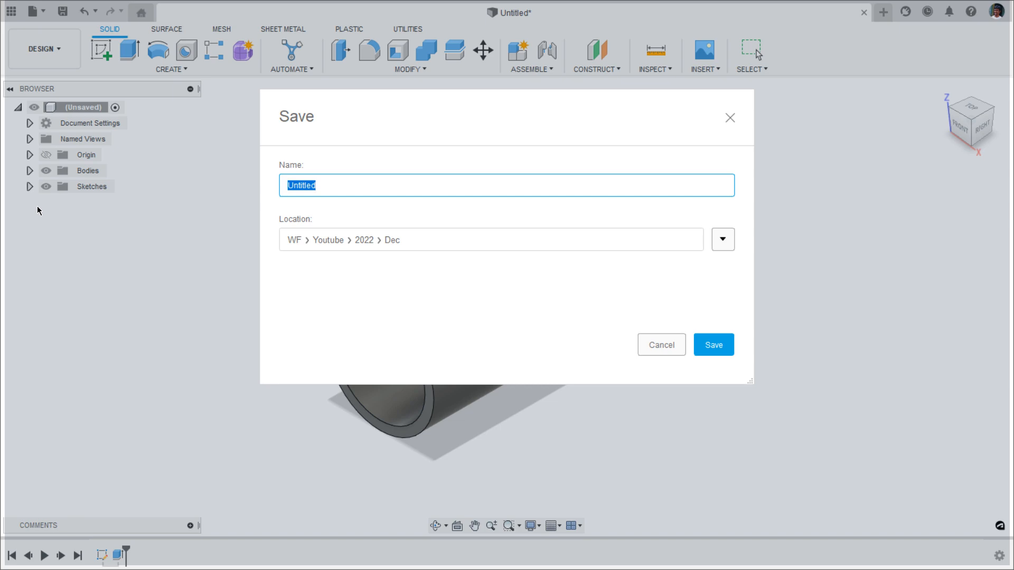
pyautogui.write('Seat Brkt GD')
pyautogui.press('Return')
# Expand the list of bodies, check which body is the tube, and show the origin planes and axes.
pyautogui.click(30, 171)
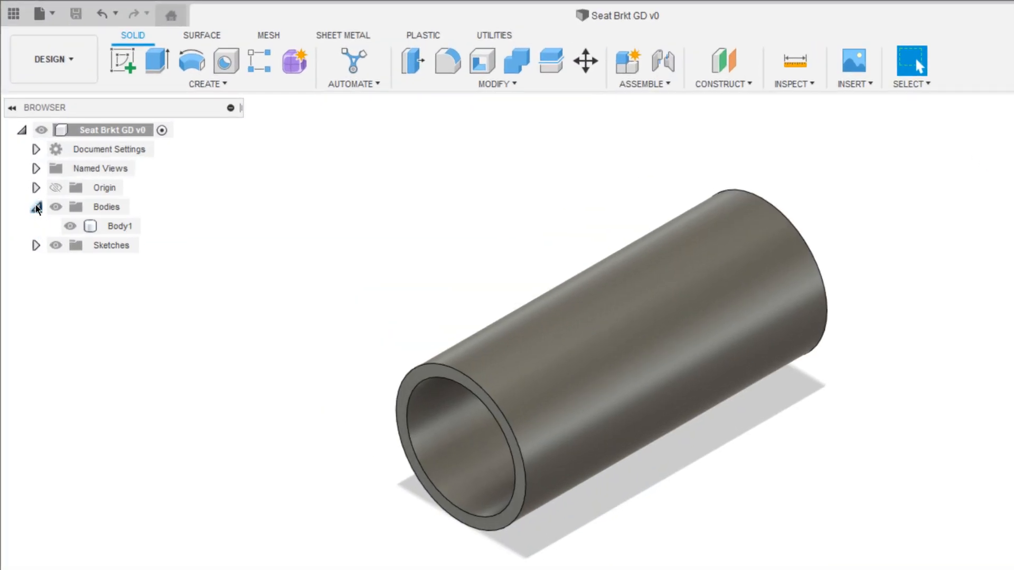
pyautogui.click(116, 227)
pyautogui.click(259, 256)
pyautogui.click(57, 188)
pyautogui.click(55, 188)
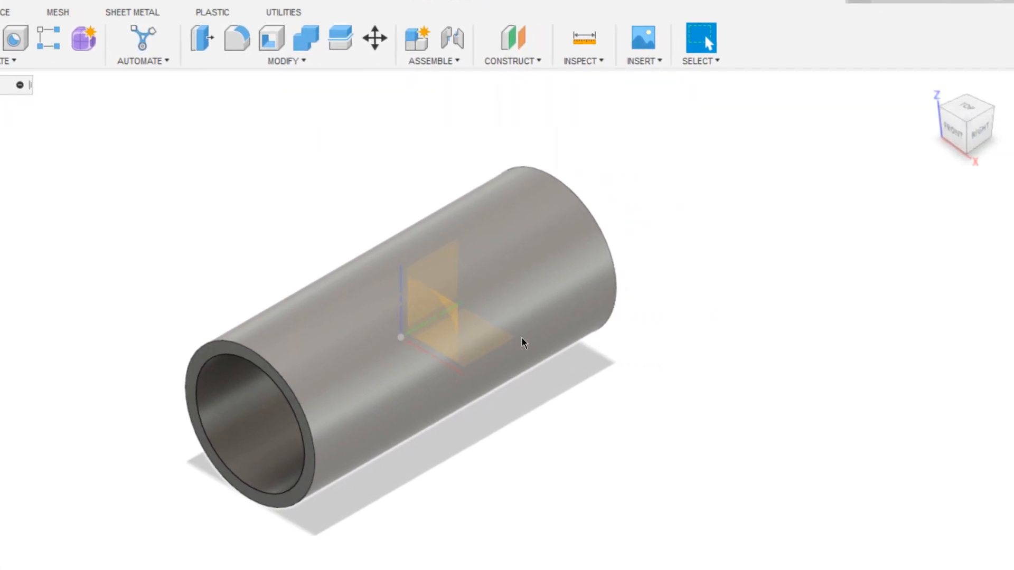
# Create a construction plane offset -25 mm from the XY plane, below the tube, and enlarge its displayed outline.
pyautogui.click(954, 135)
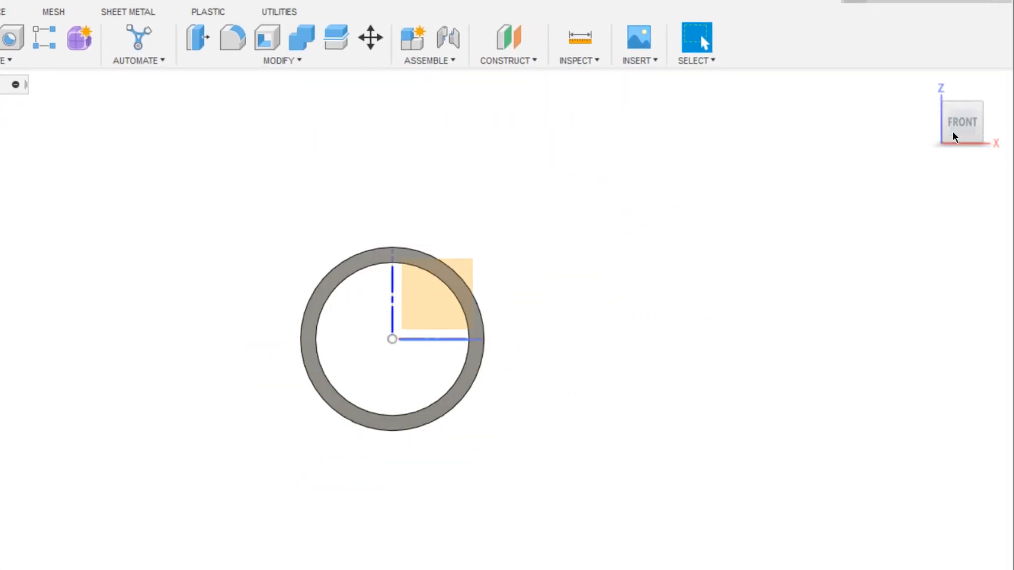
pyautogui.click(516, 37)
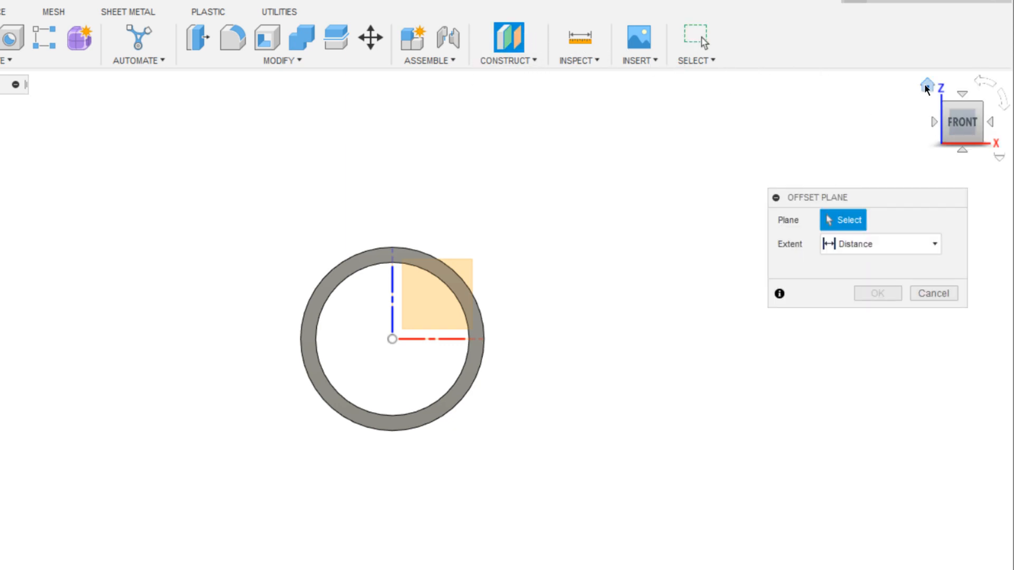
pyautogui.click(926, 89)
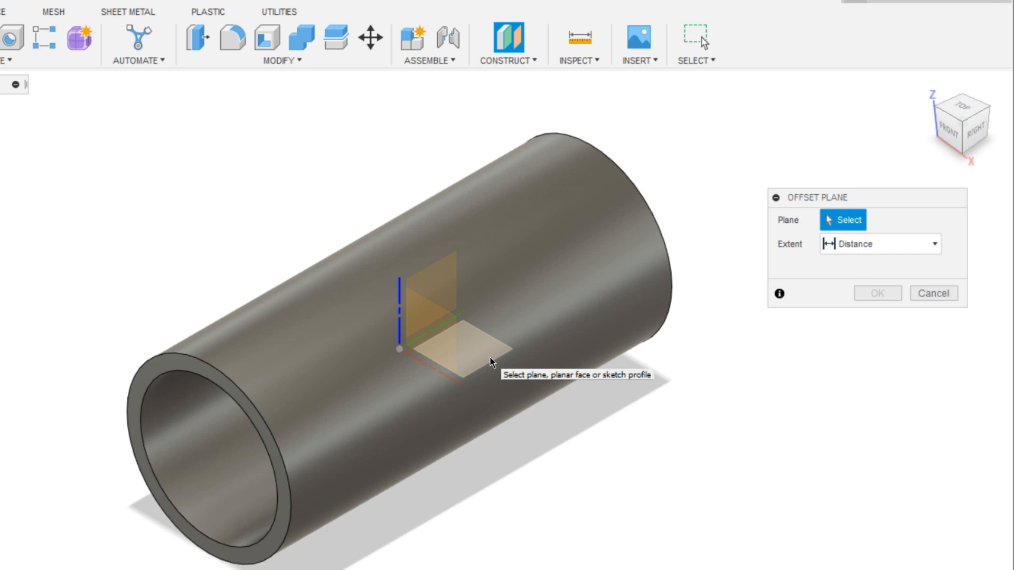
pyautogui.click(491, 362)
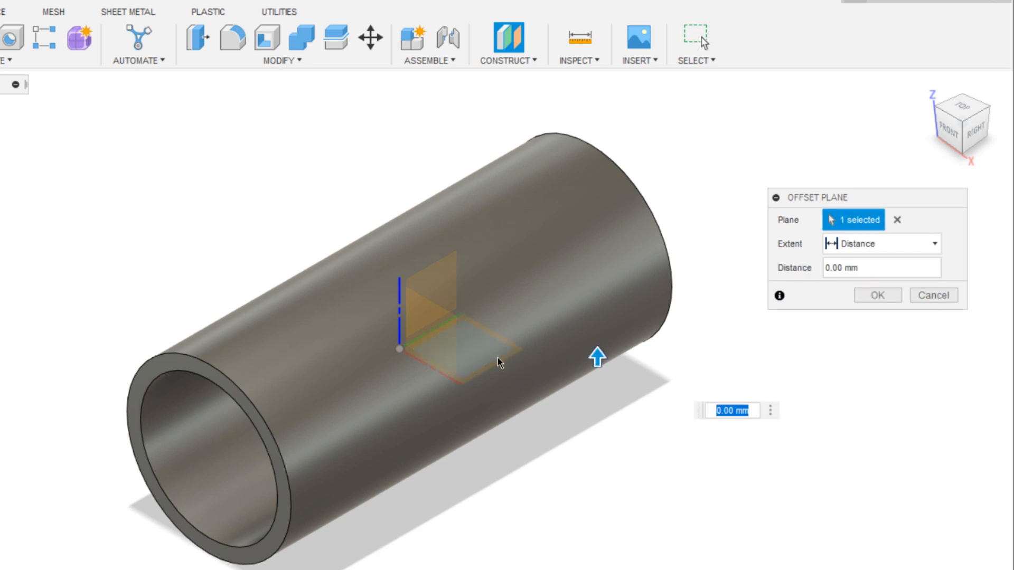
pyautogui.moveTo(598, 360); pyautogui.dragTo(590, 422)
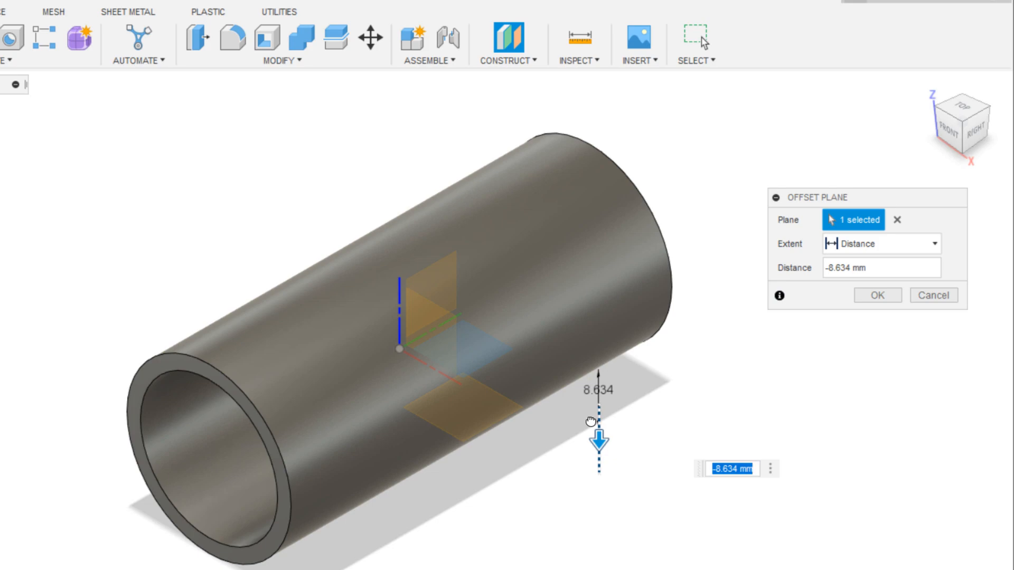
pyautogui.write('-25')
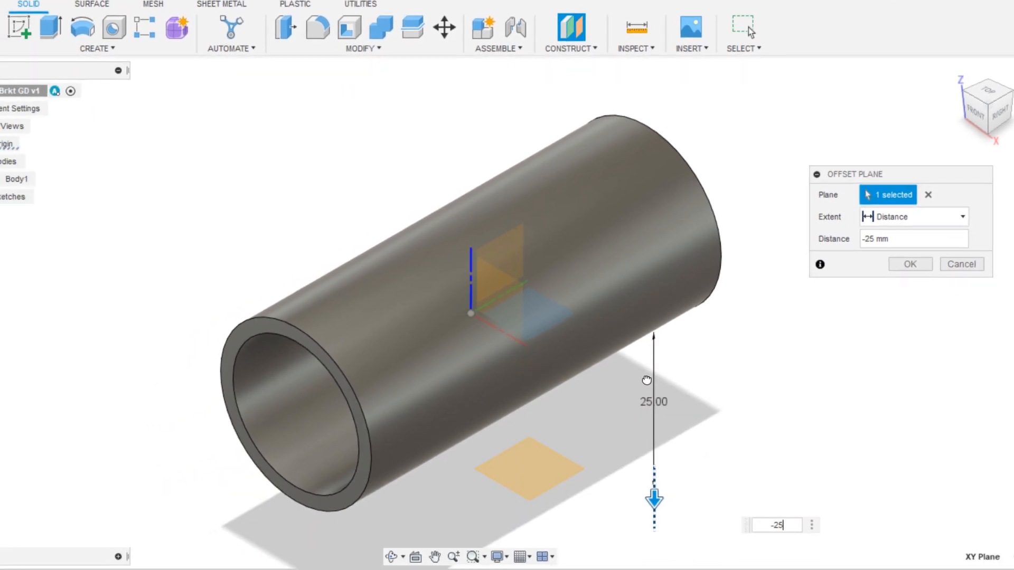
pyautogui.press('Return')
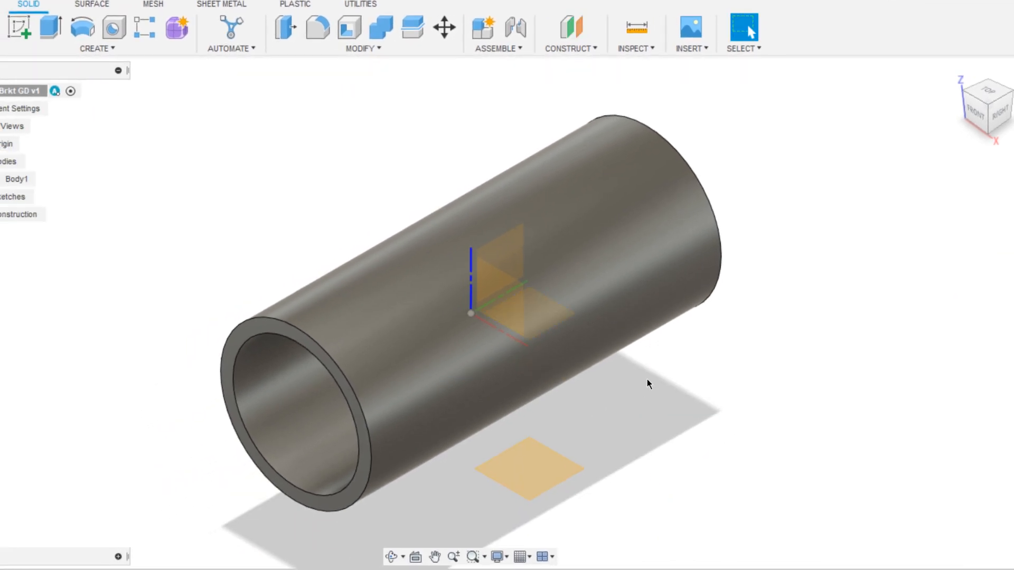
pyautogui.moveTo(571, 480); pyautogui.dragTo(591, 500)
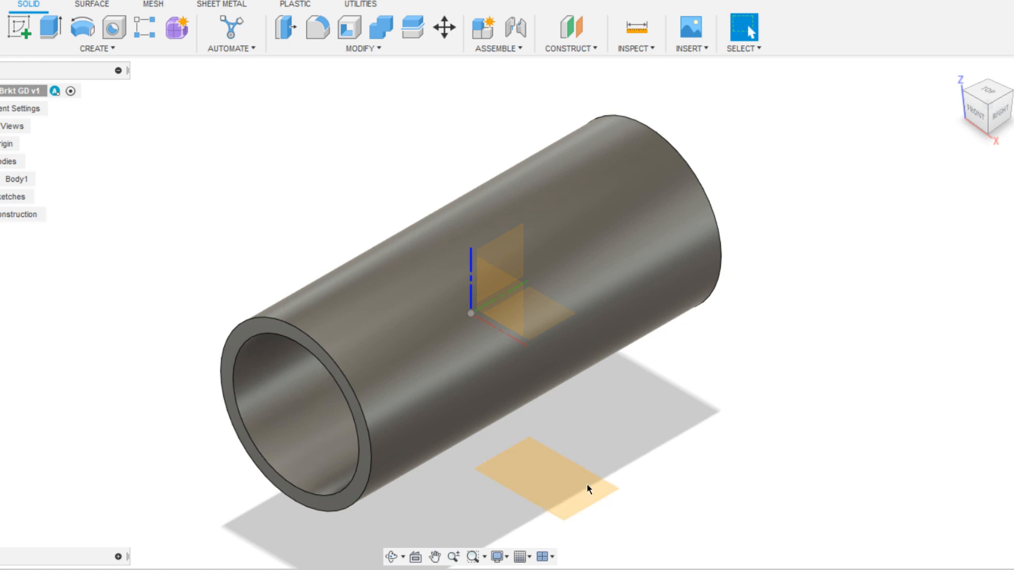
pyautogui.moveTo(577, 467); pyautogui.dragTo(629, 441)
# Start a sketch on the offset plane and draw an 8.2 mm diameter circle beside the tube, about 25 mm from the origin.
pyautogui.click(591, 452)
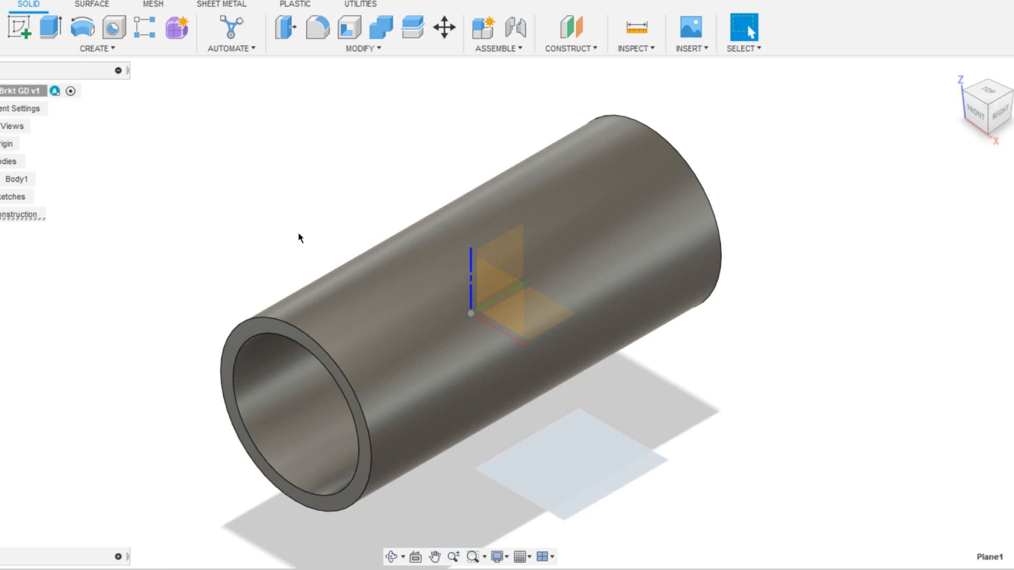
pyautogui.click(26, 29)
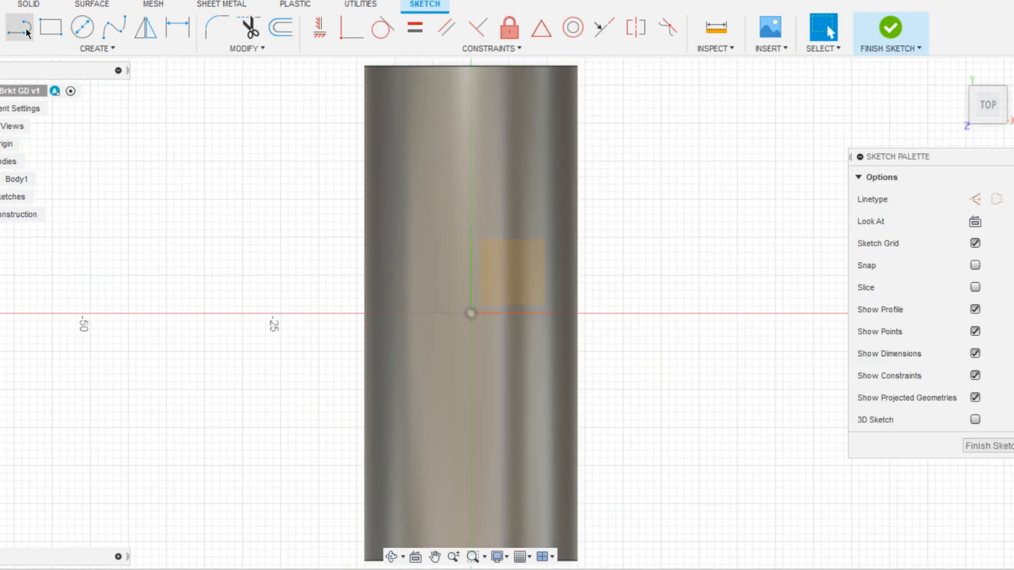
pyautogui.click(81, 30)
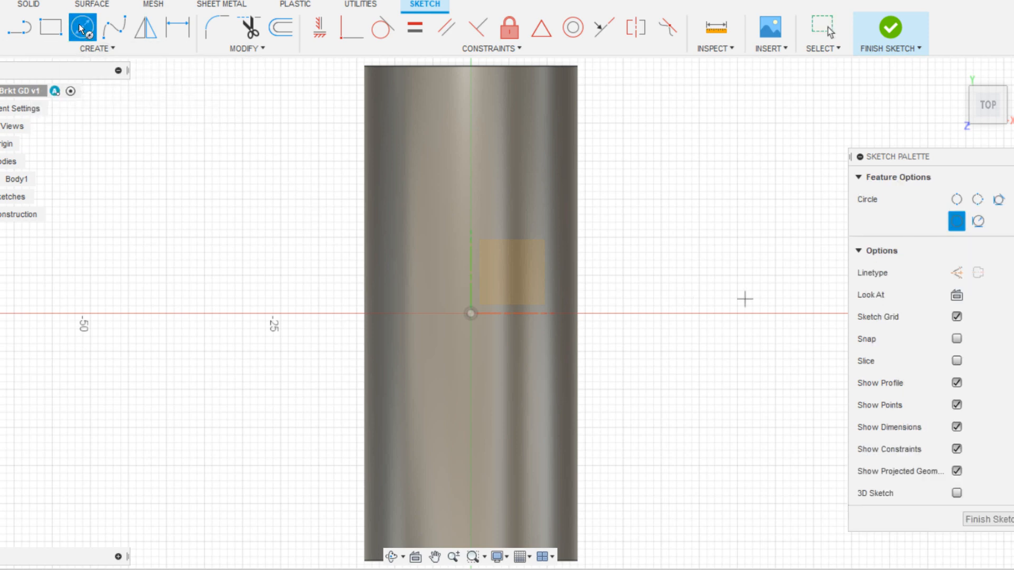
pyautogui.click(661, 310)
pyautogui.write('8.2')
pyautogui.press('Return')
pyautogui.press('Escape')
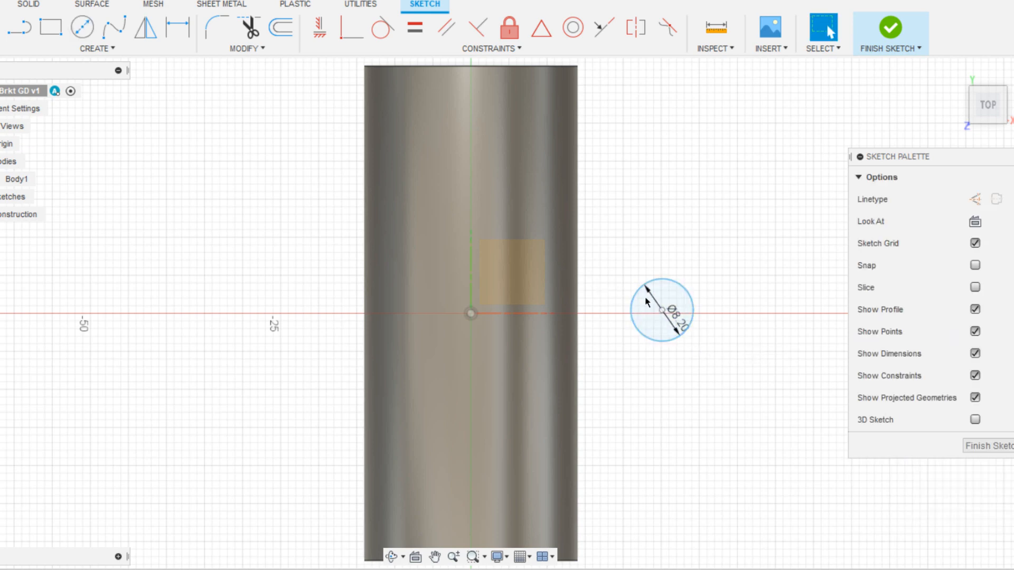
# Constrain the 8.2 mm circle's centre to be horizontally aligned with the origin.
pyautogui.click(320, 28)
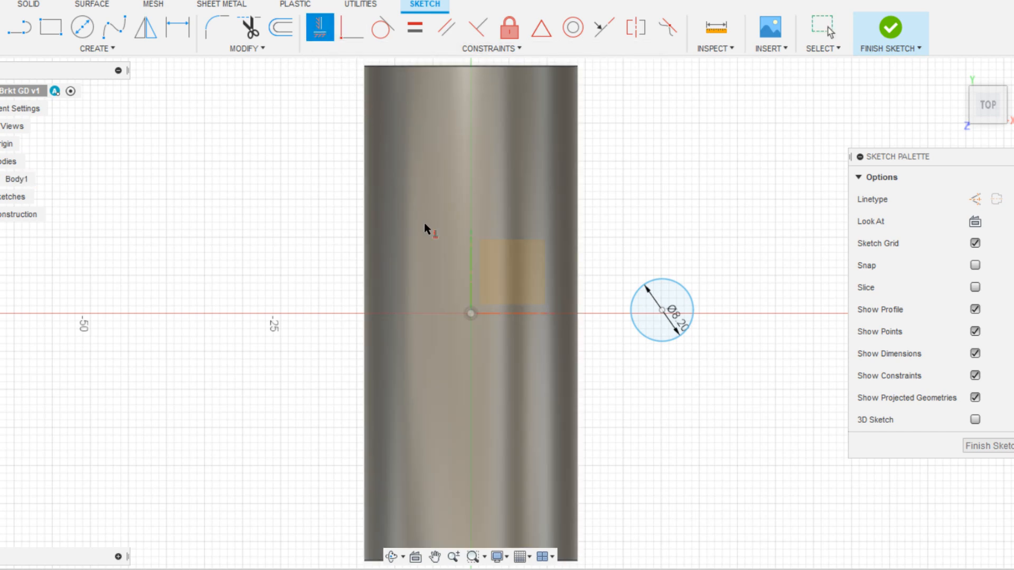
pyautogui.click(471, 314)
pyautogui.click(663, 312)
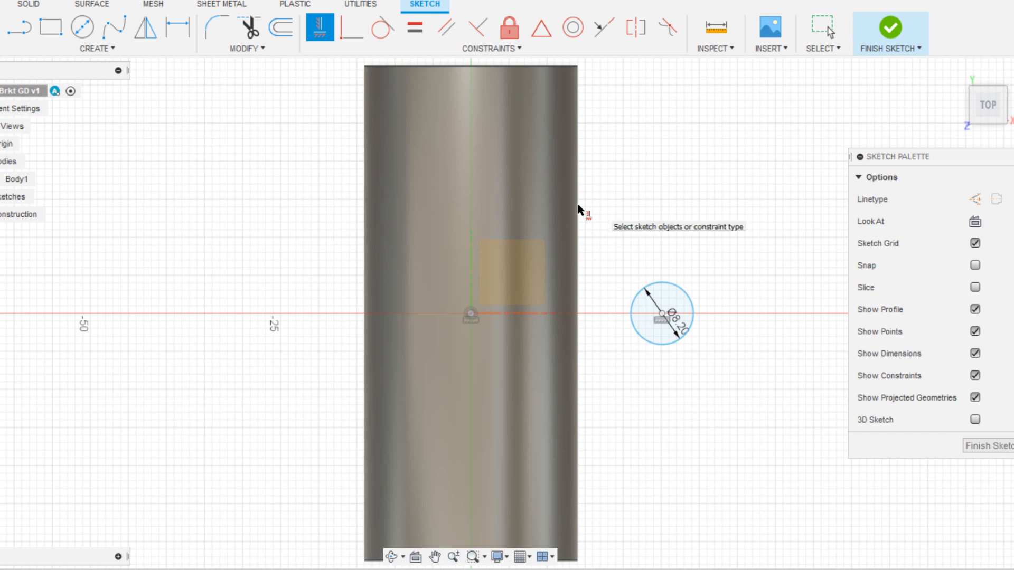
# Dimension the horizontal distance between the origin and the 8.2 mm circle's centre to 25 mm.
pyautogui.press('d')
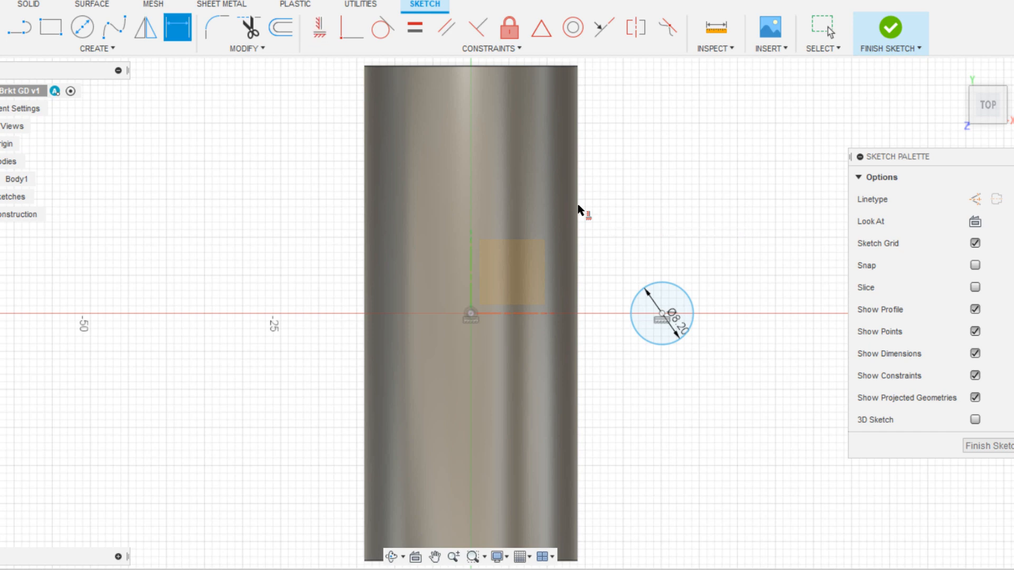
pyautogui.click(662, 314)
pyautogui.click(471, 314)
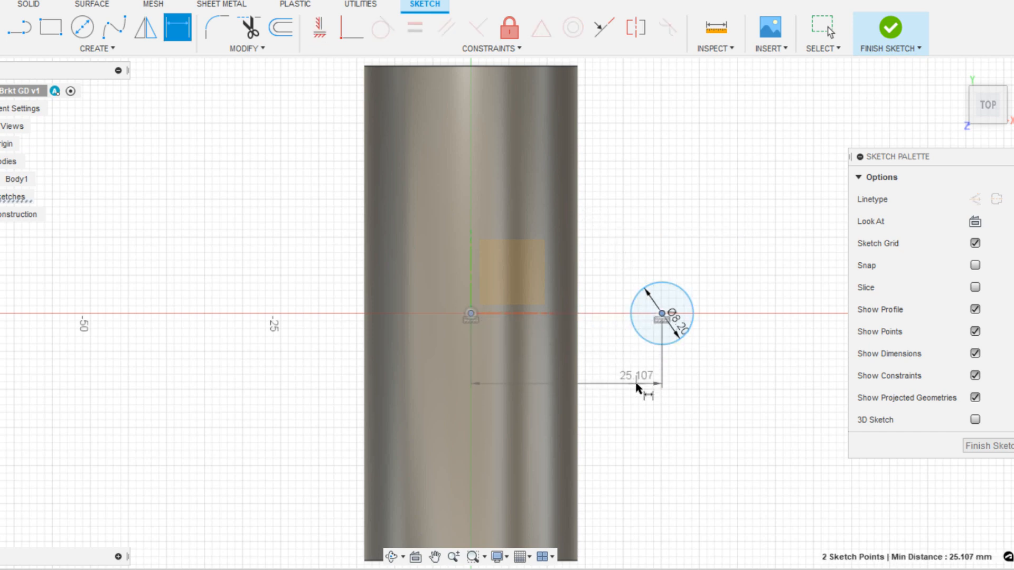
pyautogui.click(617, 386)
pyautogui.write('25')
pyautogui.press('Return')
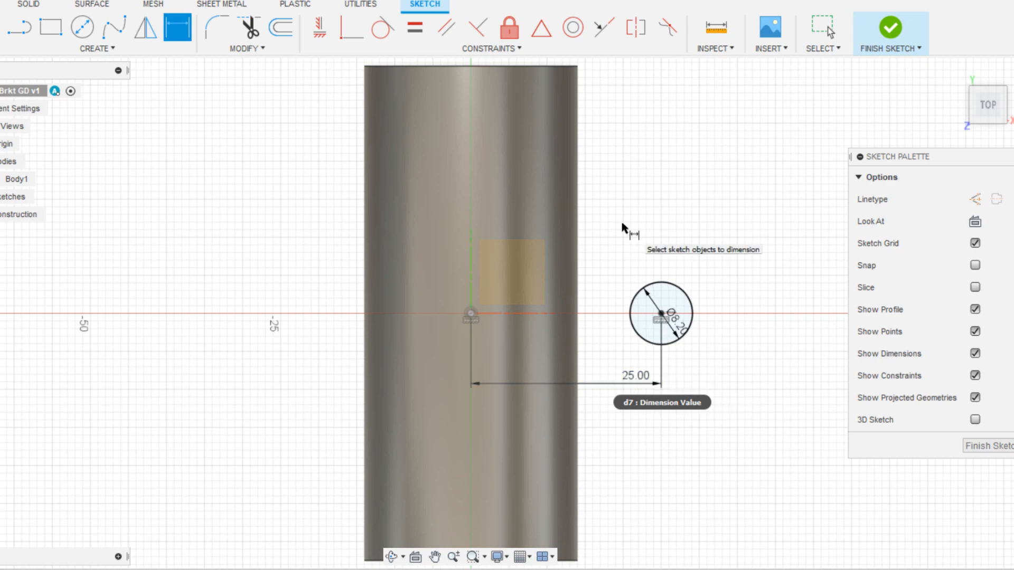
# Finish the sketch and begin a thin extrude of the 8.2 mm circle with its wall located on Side 2.
pyautogui.click(891, 28)
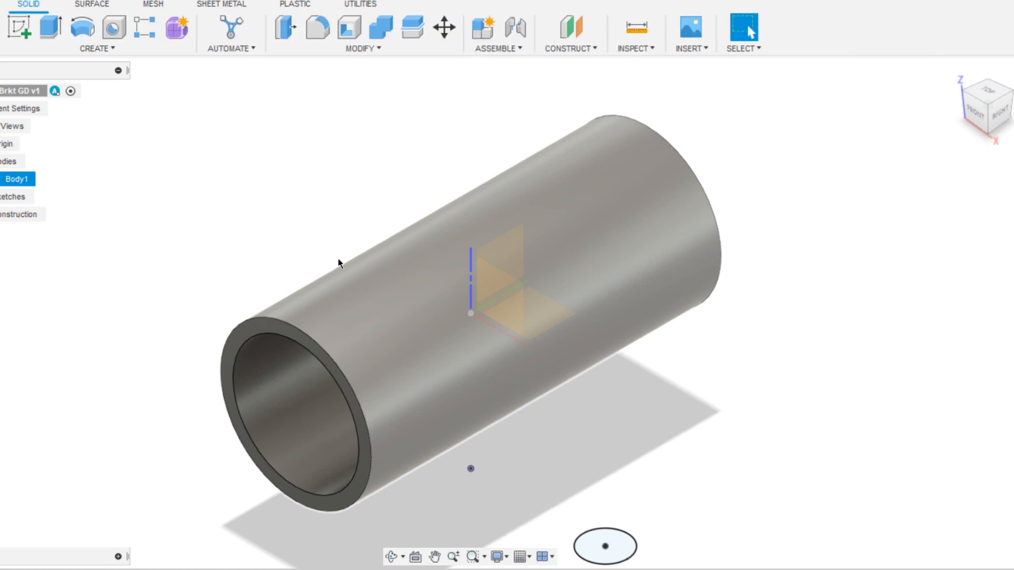
pyautogui.click(47, 27)
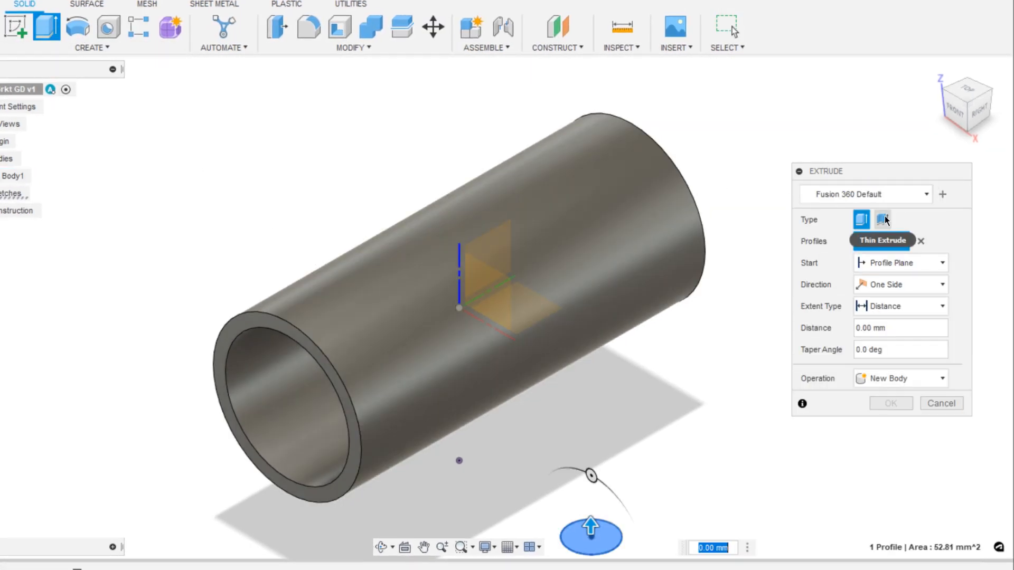
pyautogui.click(884, 218)
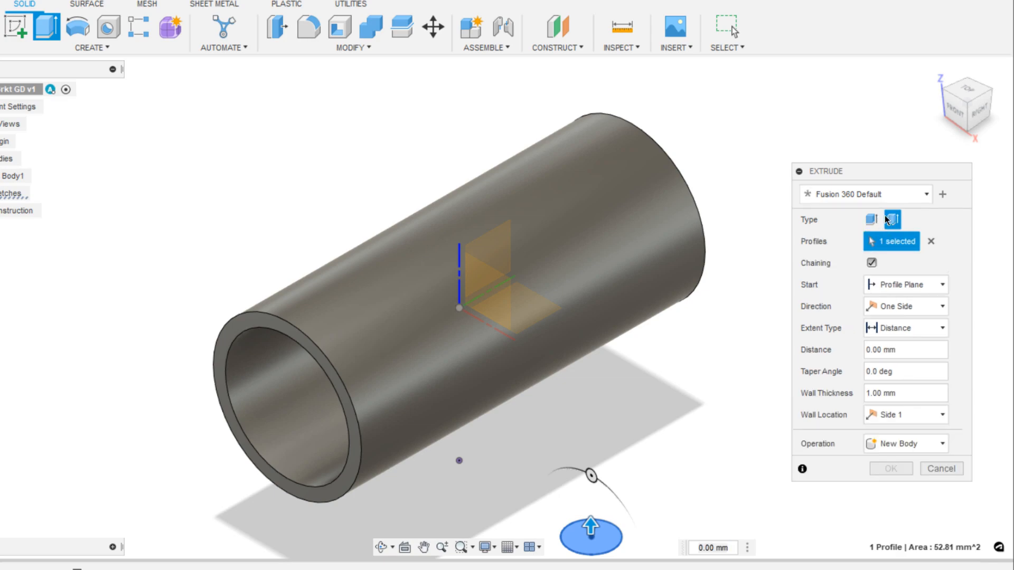
pyautogui.moveTo(591, 544); pyautogui.dragTo(587, 350, button='middle')
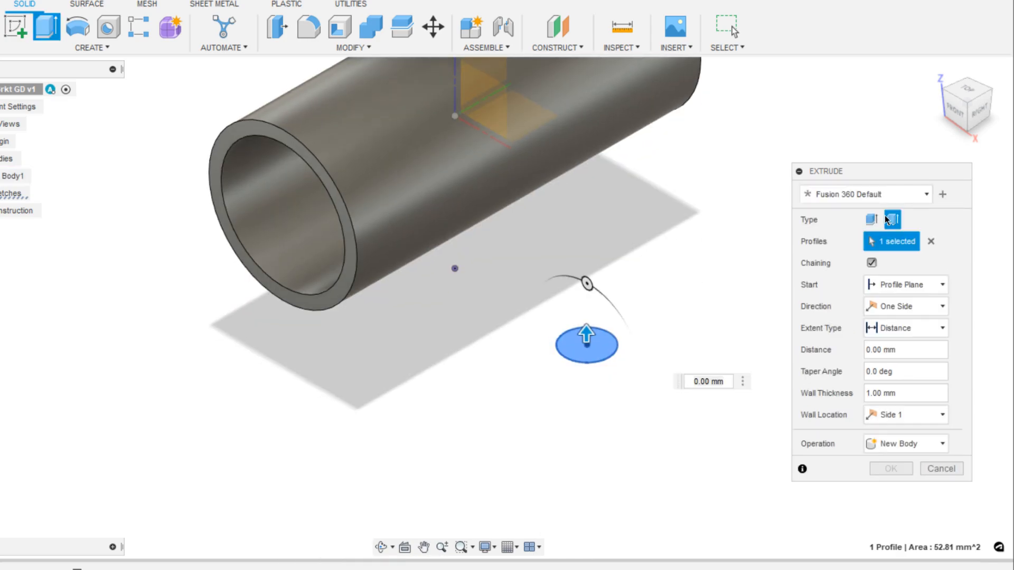
pyautogui.scroll(3, 588, 350)
pyautogui.scroll(2, 586, 340)
pyautogui.moveTo(592, 343); pyautogui.dragTo(592, 305)
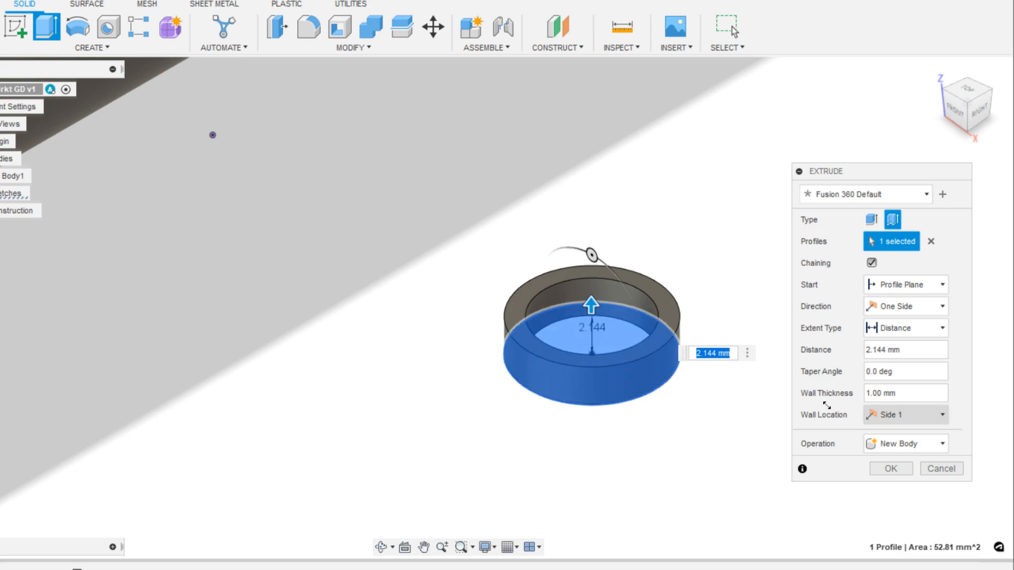
pyautogui.click(904, 416)
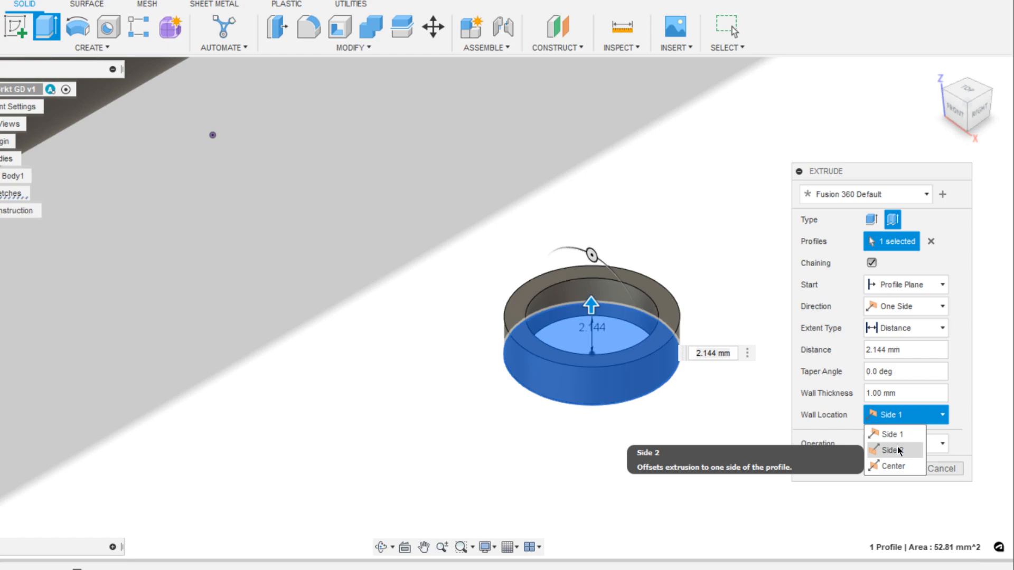
pyautogui.click(898, 449)
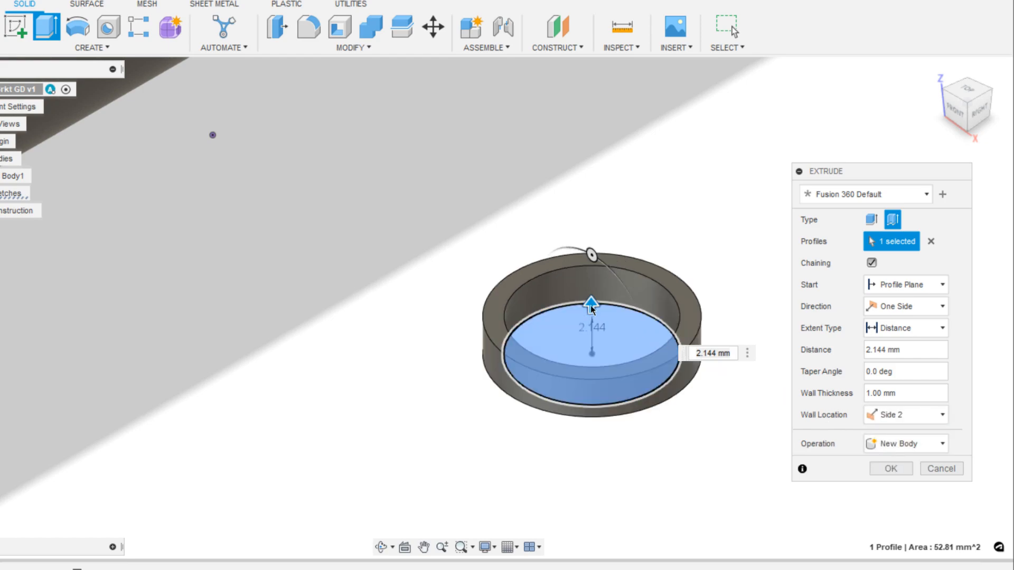
pyautogui.moveTo(590, 305)
pyautogui.mouseDown()
pyautogui.moveTo(591, 264)
pyautogui.moveTo(591, 287)
pyautogui.mouseUp()
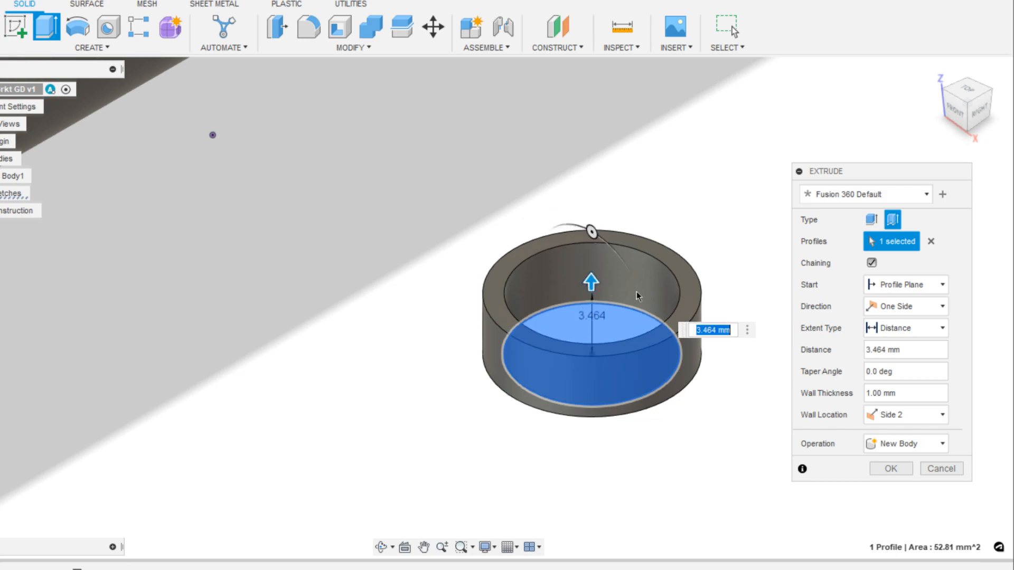
# Set the thin extrude's distance to 4.5 mm and wall thickness to 5 mm, and create it as a new body.
pyautogui.moveTo(900, 350); pyautogui.dragTo(855, 349)
pyautogui.write('4.5')
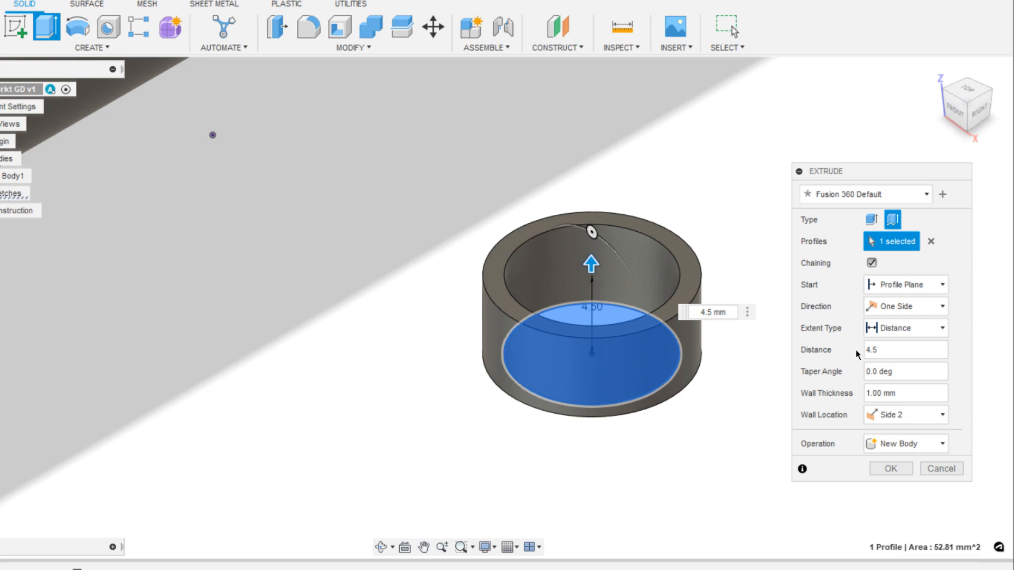
pyautogui.press('Tab')
pyautogui.press('Tab')
pyautogui.write('5')
pyautogui.scroll(-5, 831, 414)
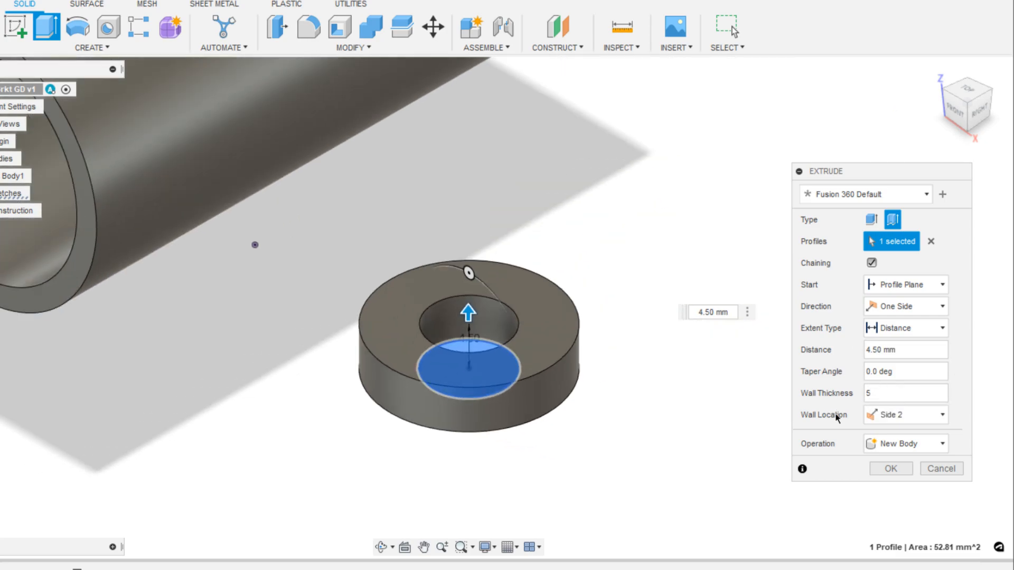
pyautogui.click(936, 70)
pyautogui.click(890, 468)
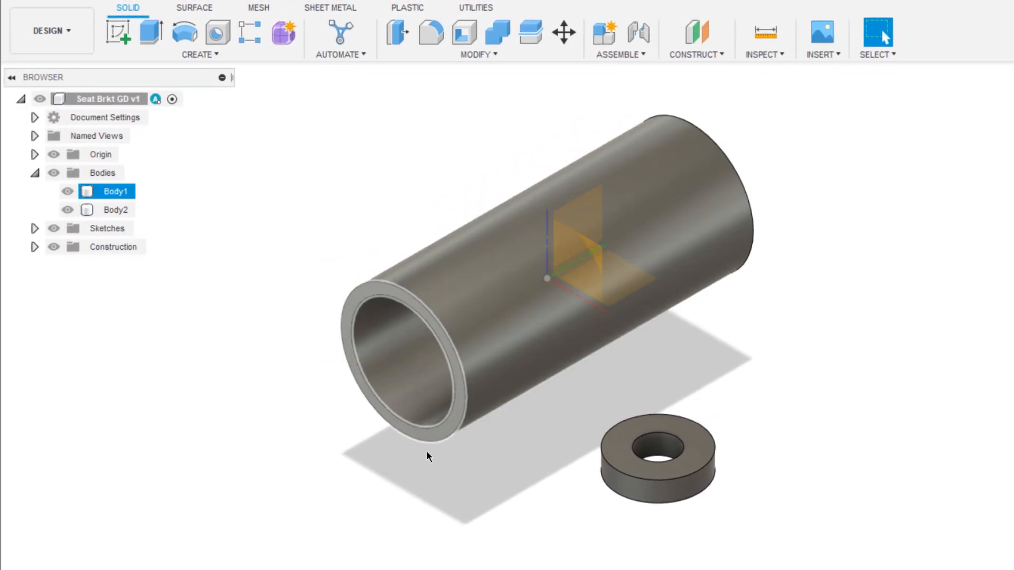
pyautogui.click(644, 446)
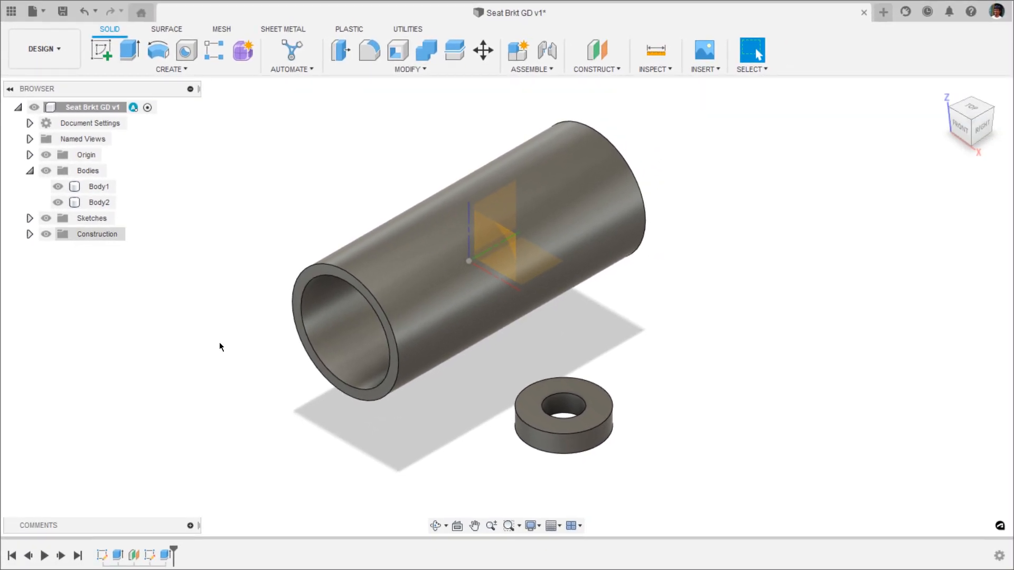
# Hide the origin and rename the tube body as Cylinder and the ring body as Bolt geo.
pyautogui.click(46, 155)
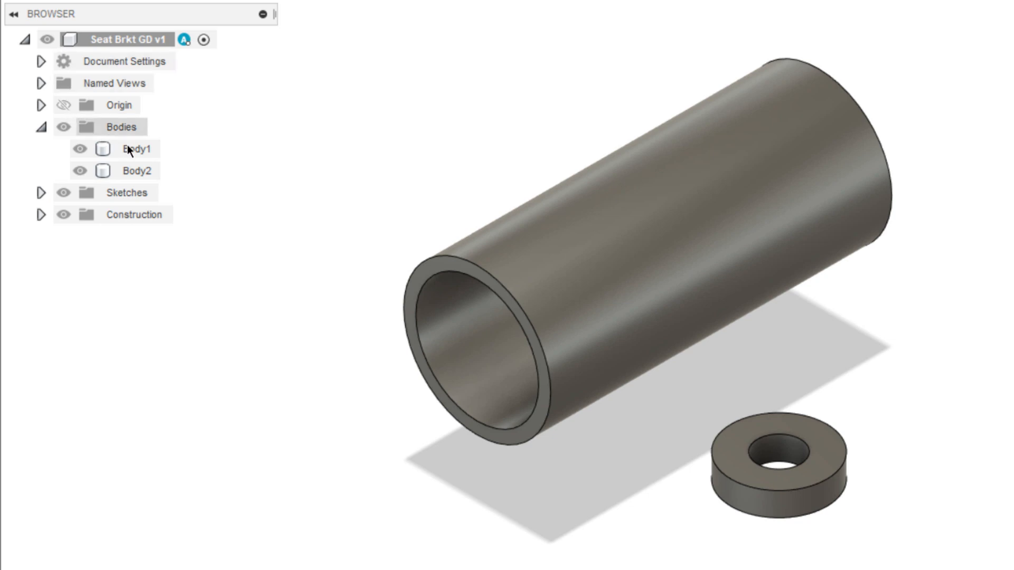
pyautogui.click(129, 146)
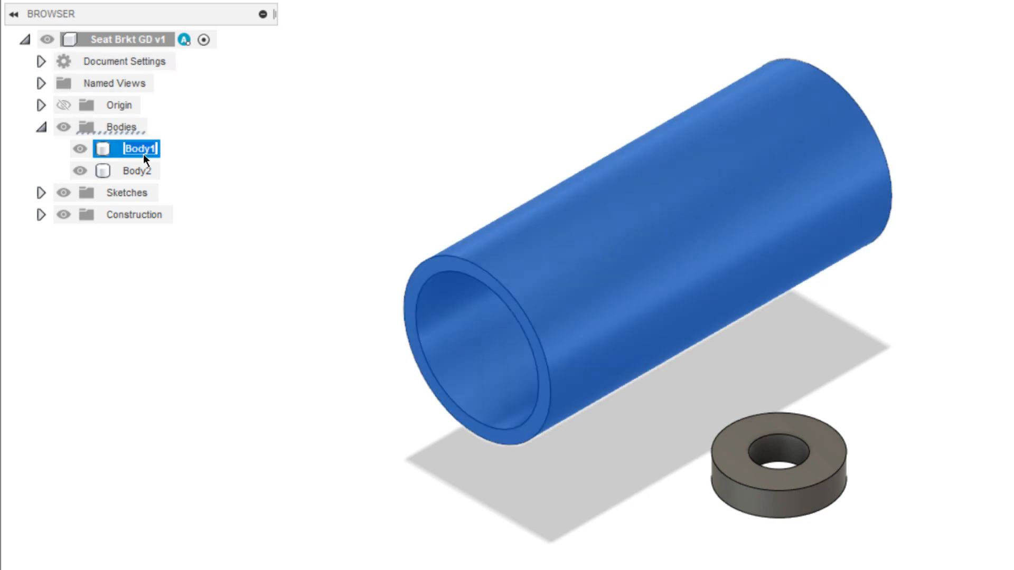
pyautogui.write('Cylinder')
pyautogui.press('Return')
pyautogui.doubleClick(148, 169)
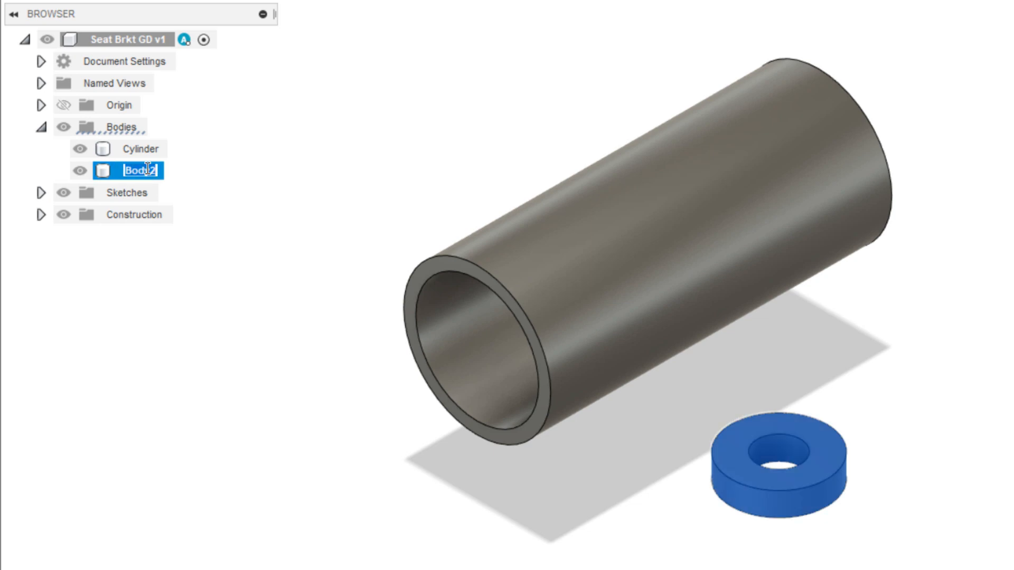
pyautogui.write('Bolt geo')
pyautogui.press('Return')
# Switch to the Generative Design workspace and create a new Structural Component study.
pyautogui.click(72, 59)
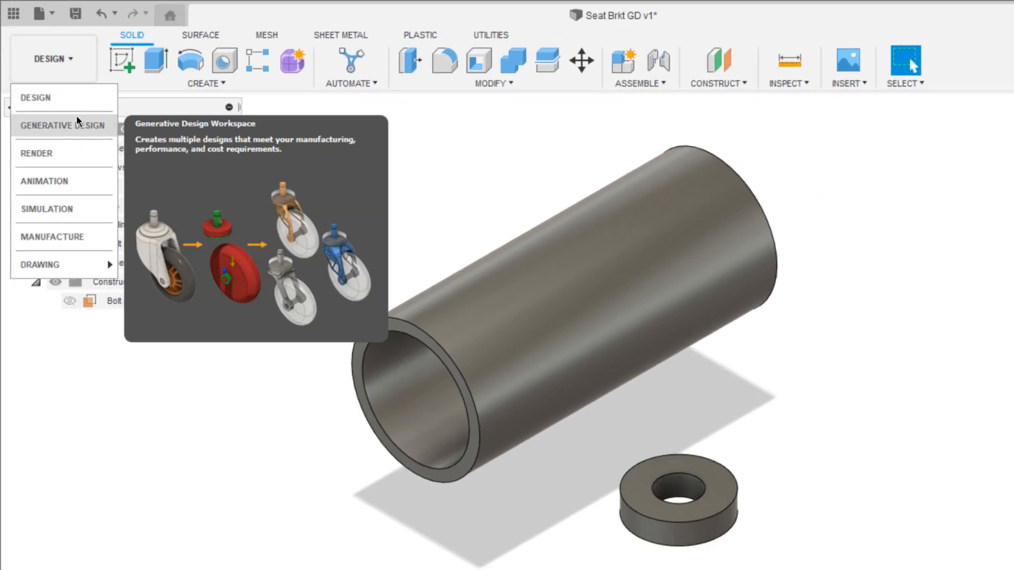
pyautogui.click(84, 125)
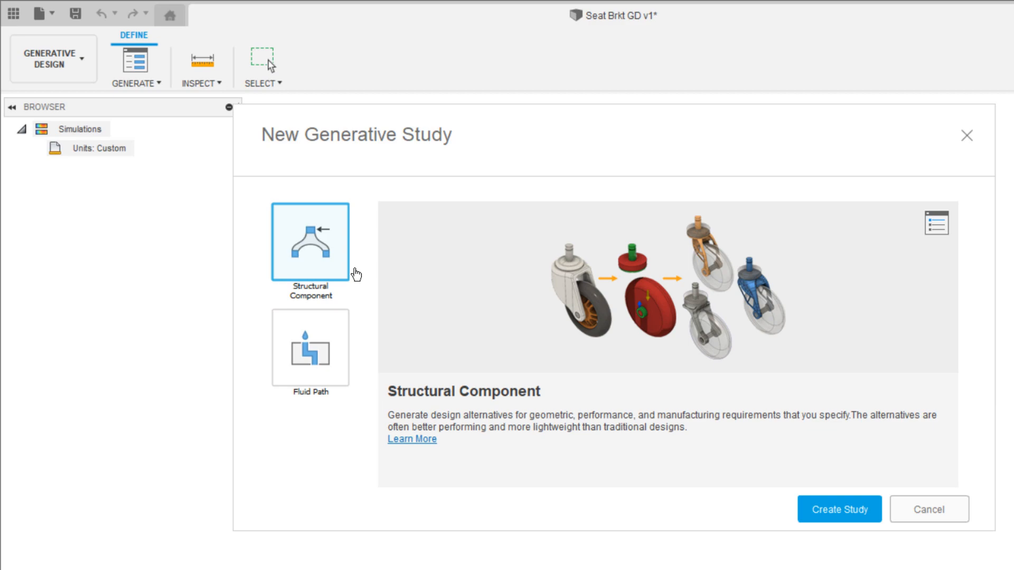
pyautogui.click(830, 508)
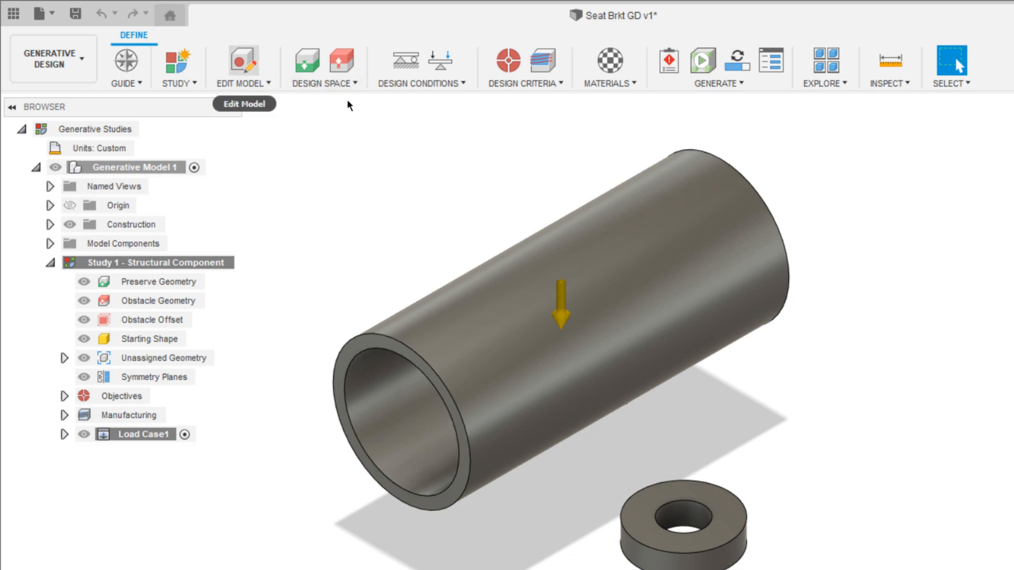
# Open the generative model for editing and look through its solid creation tools.
pyautogui.click(243, 62)
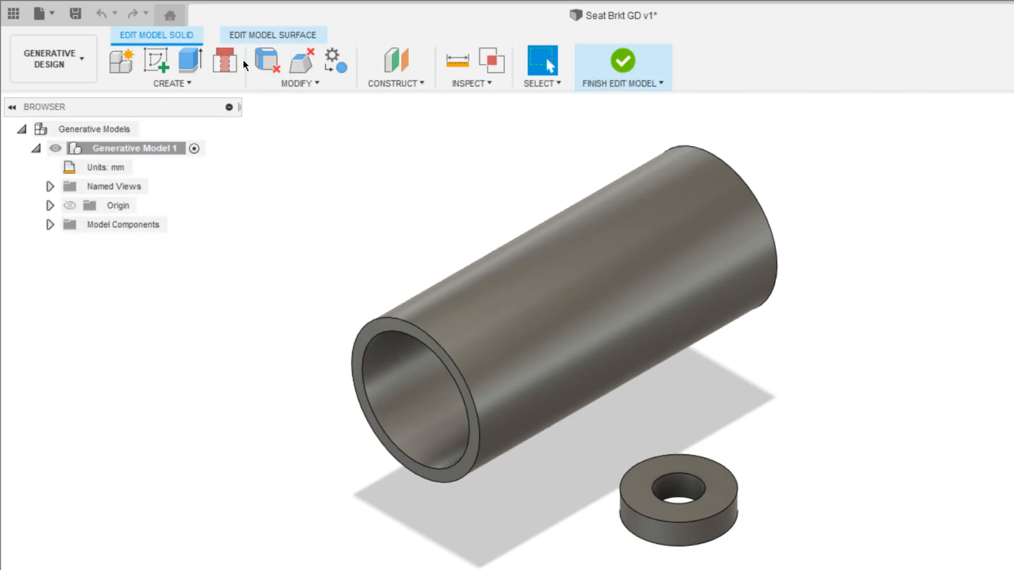
pyautogui.click(169, 85)
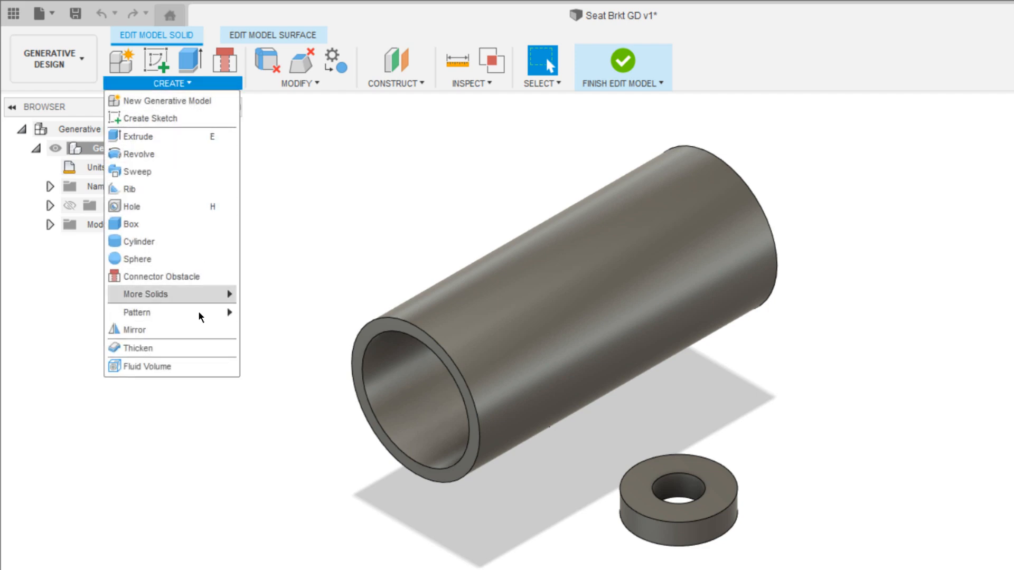
pyautogui.click(327, 82)
pyautogui.click(199, 84)
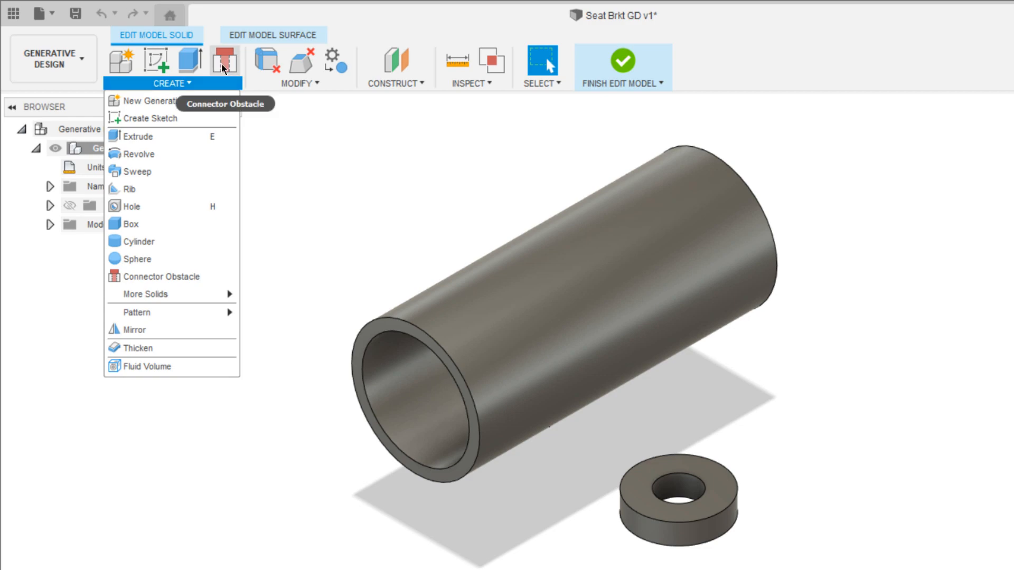
# Start a connector obstacle with its shaft running from the tube's front inner circular edge to the rear inner circular edge.
pyautogui.moveTo(220, 64)
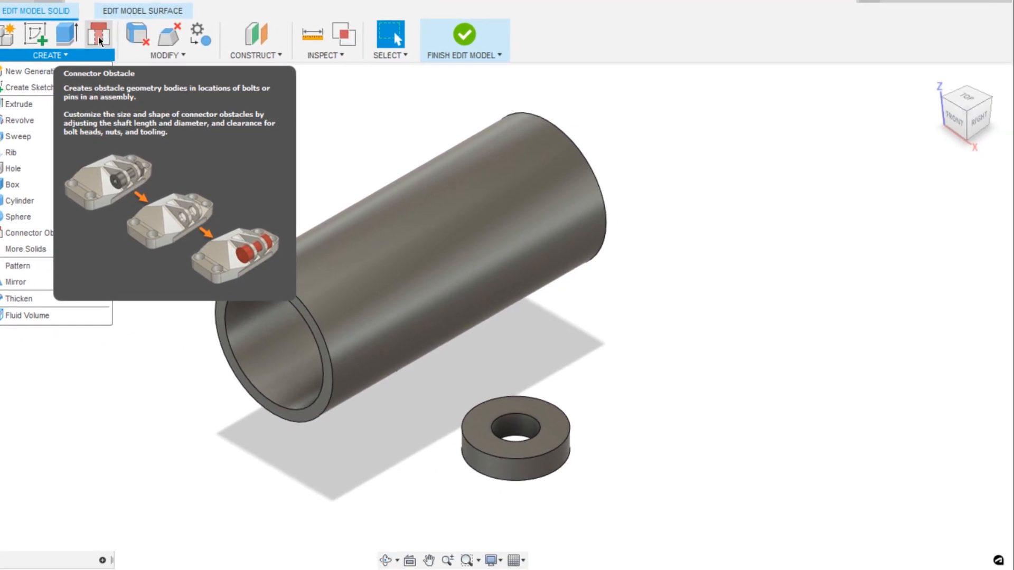
pyautogui.click(98, 36)
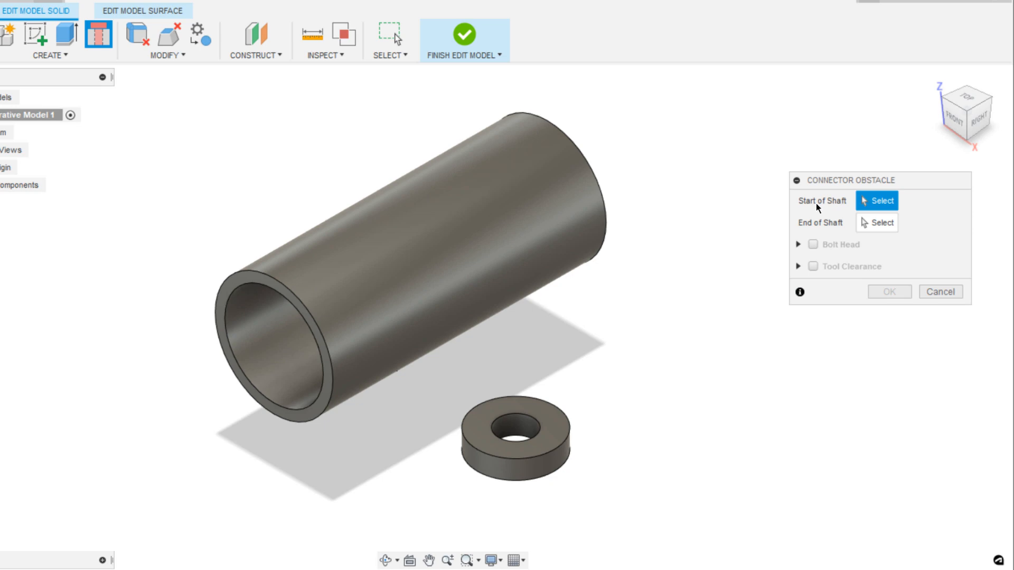
pyautogui.click(236, 286)
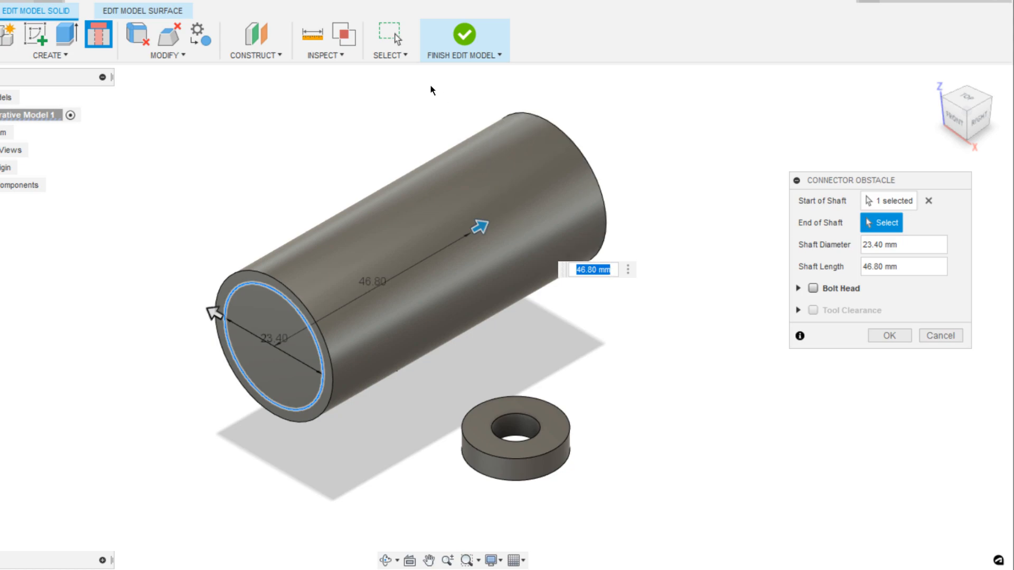
pyautogui.click(398, 62)
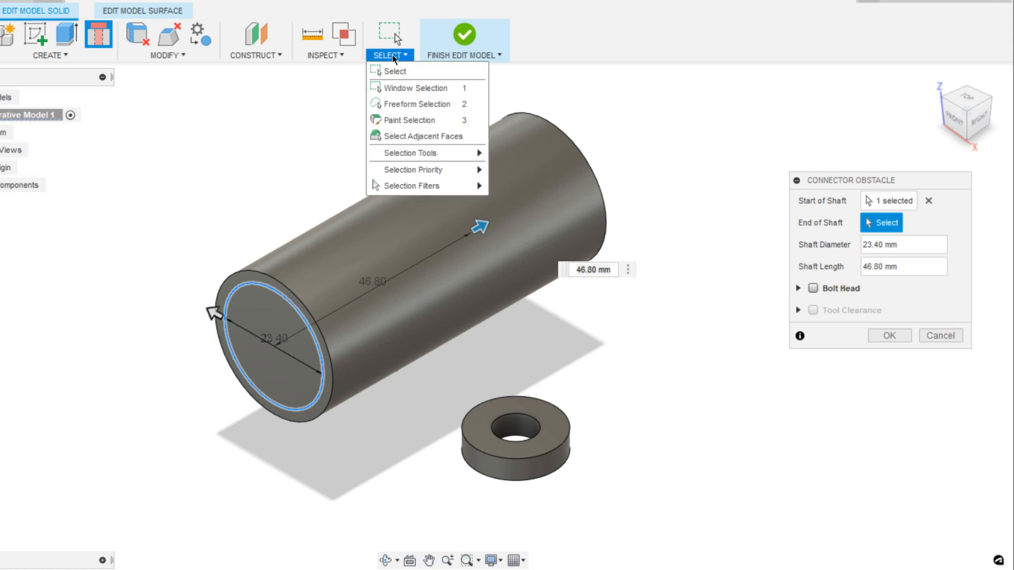
pyautogui.moveTo(403, 185)
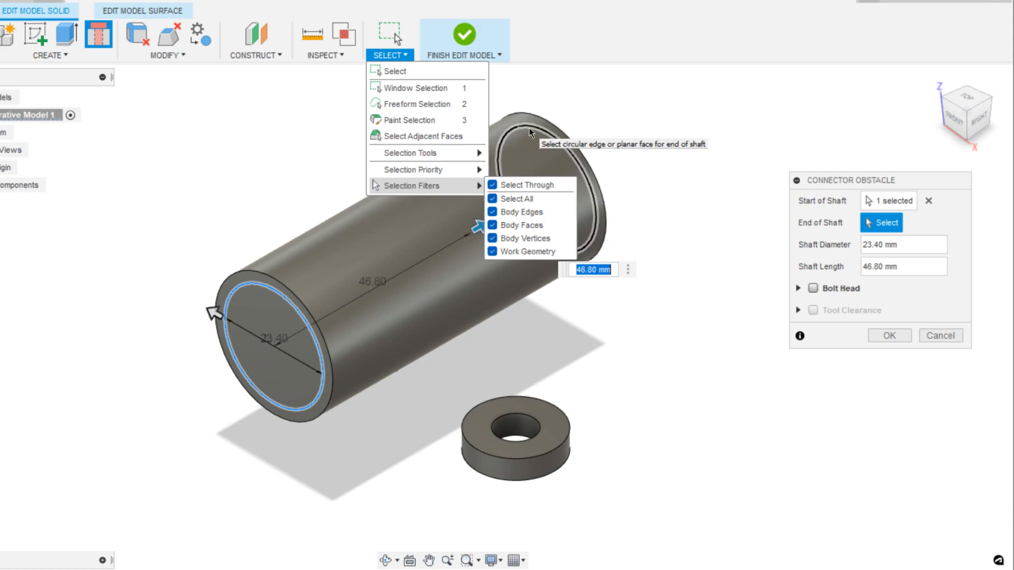
pyautogui.click(529, 127)
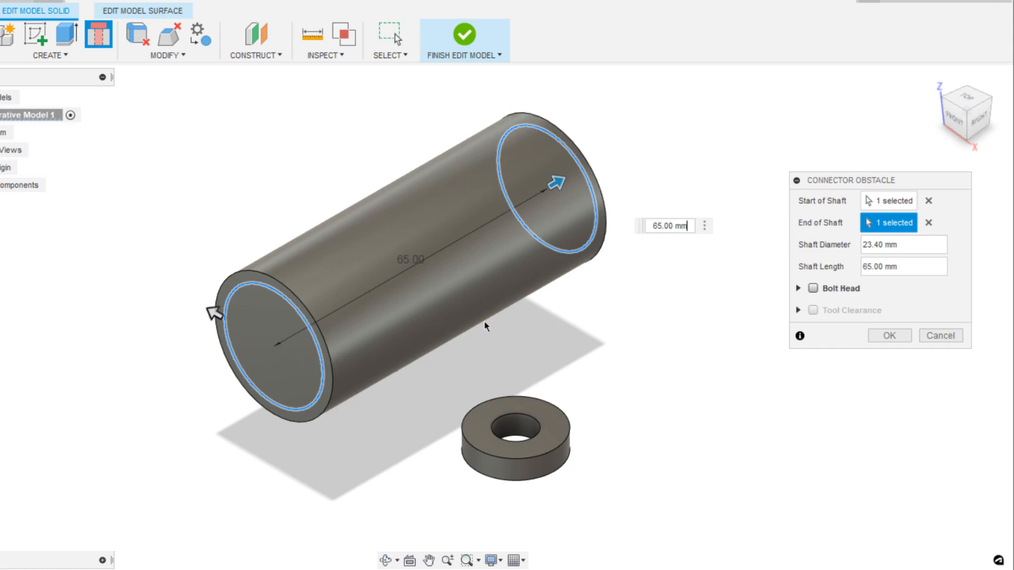
# Add a bolt head to the connector obstacle and set the head length to 15 mm.
pyautogui.click(814, 289)
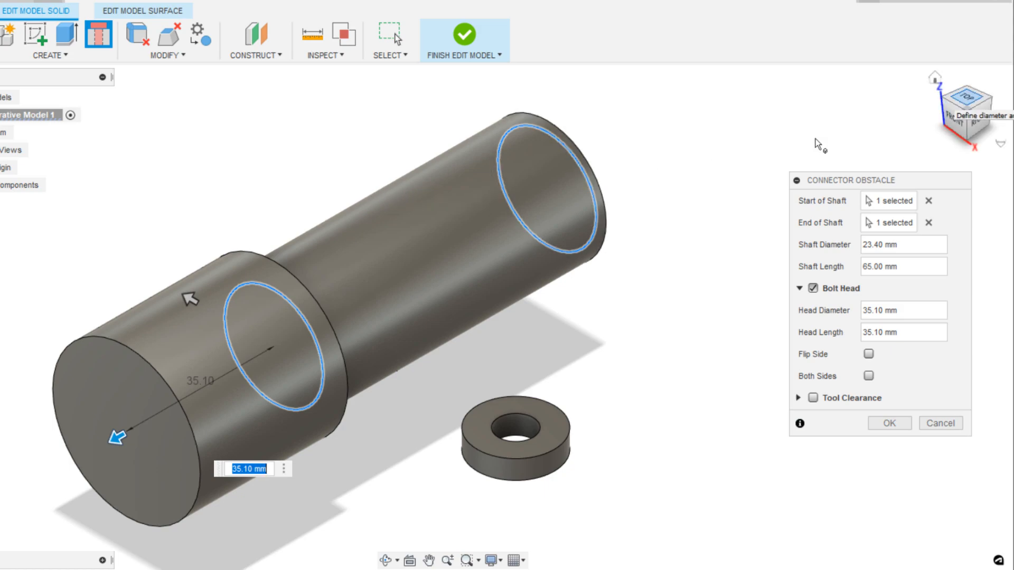
pyautogui.click(978, 119)
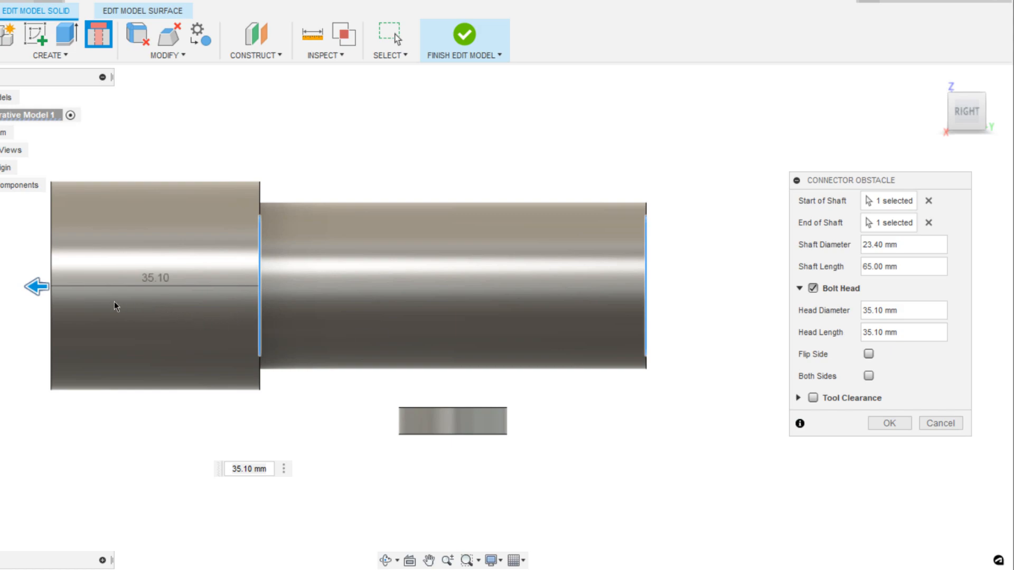
pyautogui.moveTo(37, 288); pyautogui.dragTo(146, 280)
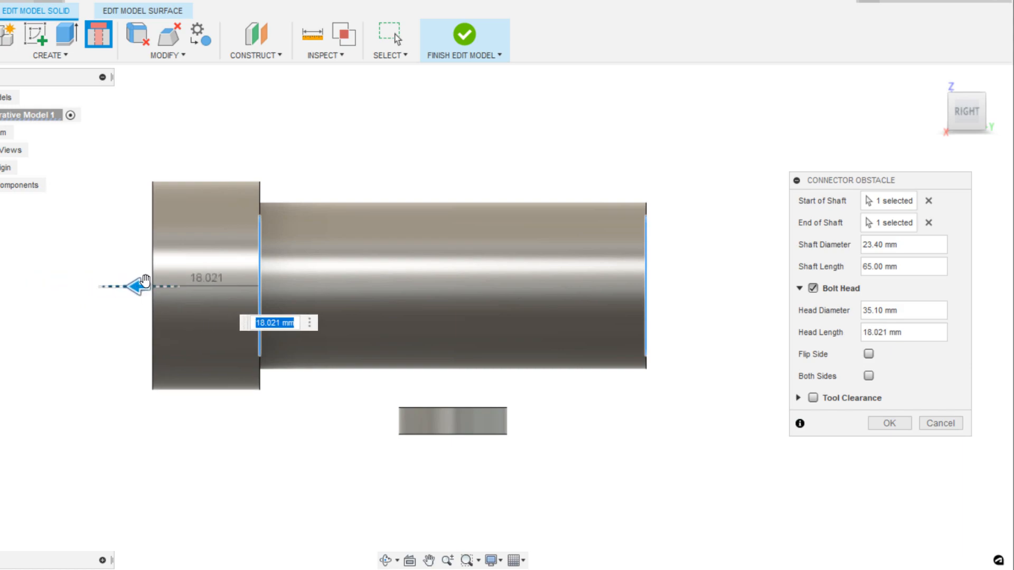
pyautogui.write('15')
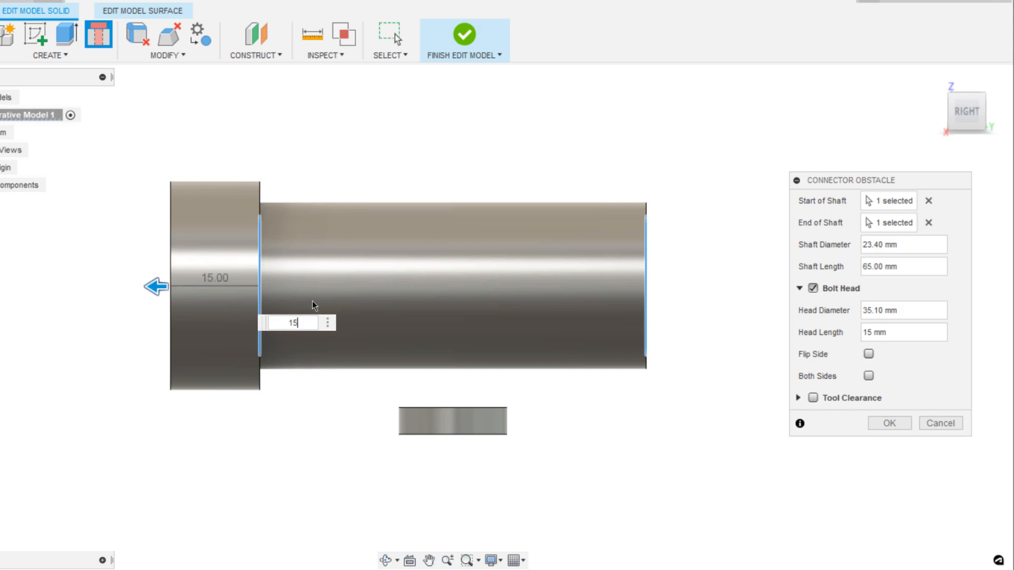
# Try flipping the bolt head to the other end of the shaft, and apply bolt heads on both sides instead.
pyautogui.click(870, 357)
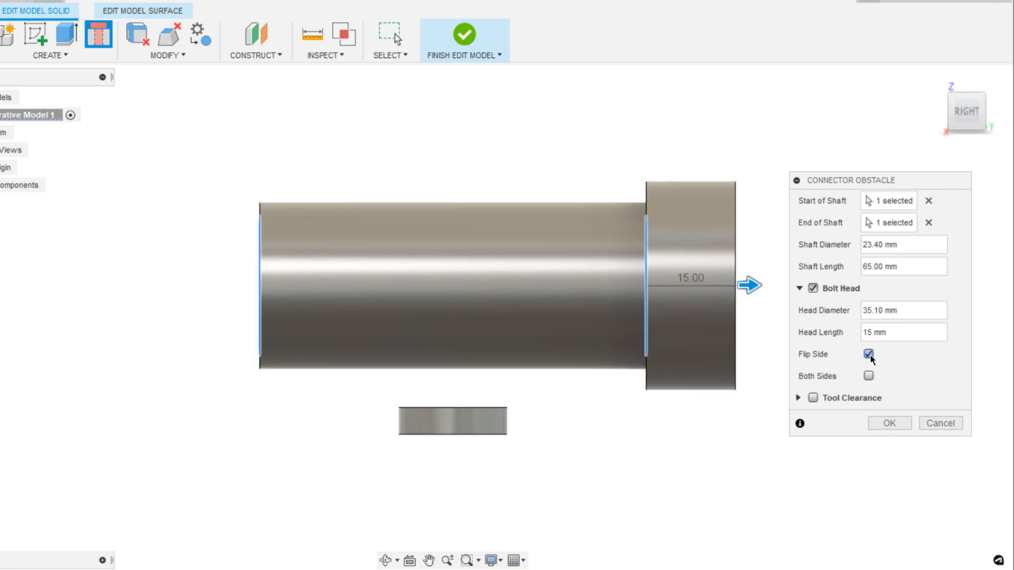
pyautogui.click(869, 354)
pyautogui.click(868, 376)
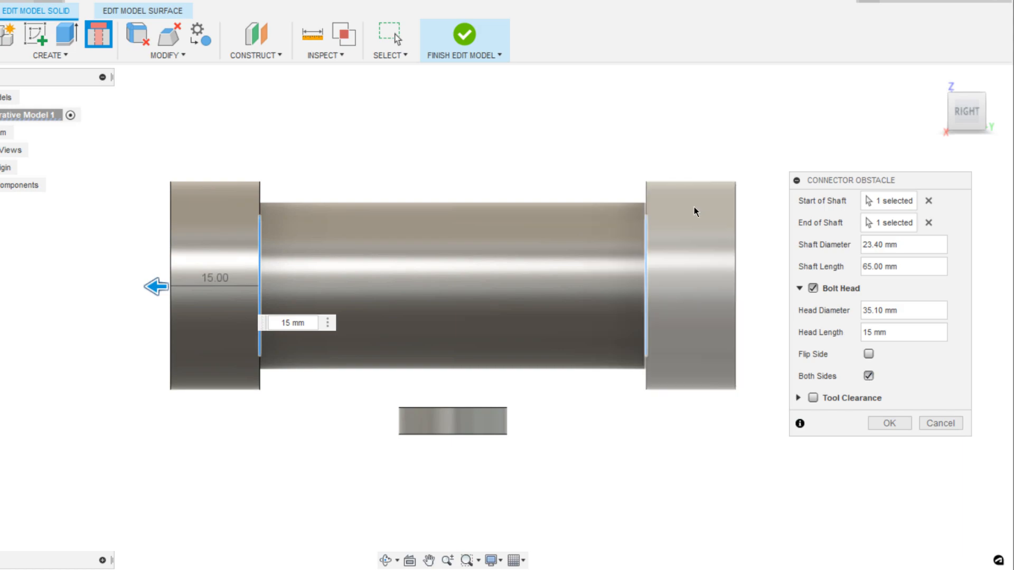
# Try tool clearance on the tube's connector obstacle, turn it off again, and create the obstacle with bolt heads on both sides.
pyautogui.click(935, 79)
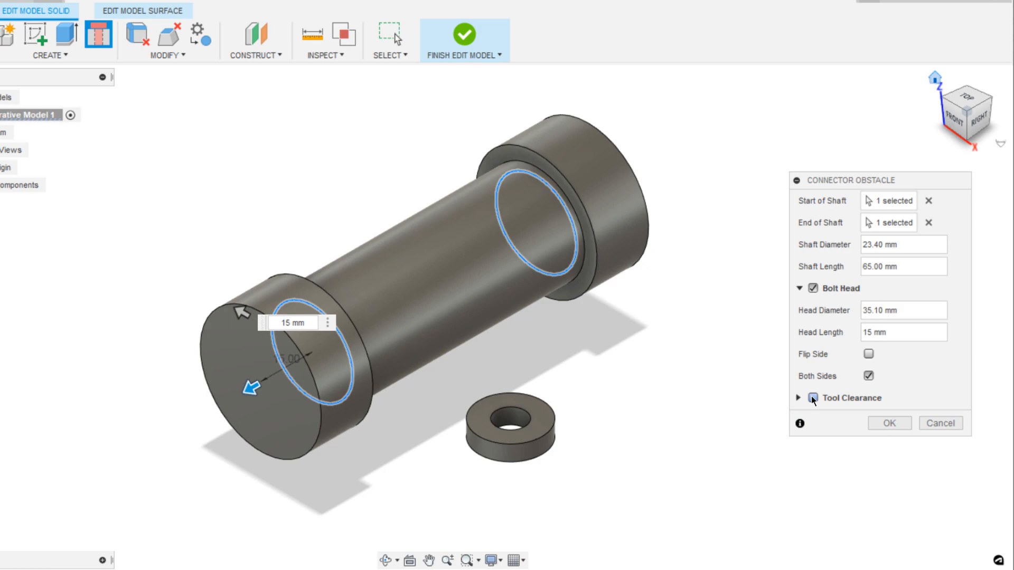
pyautogui.click(812, 398)
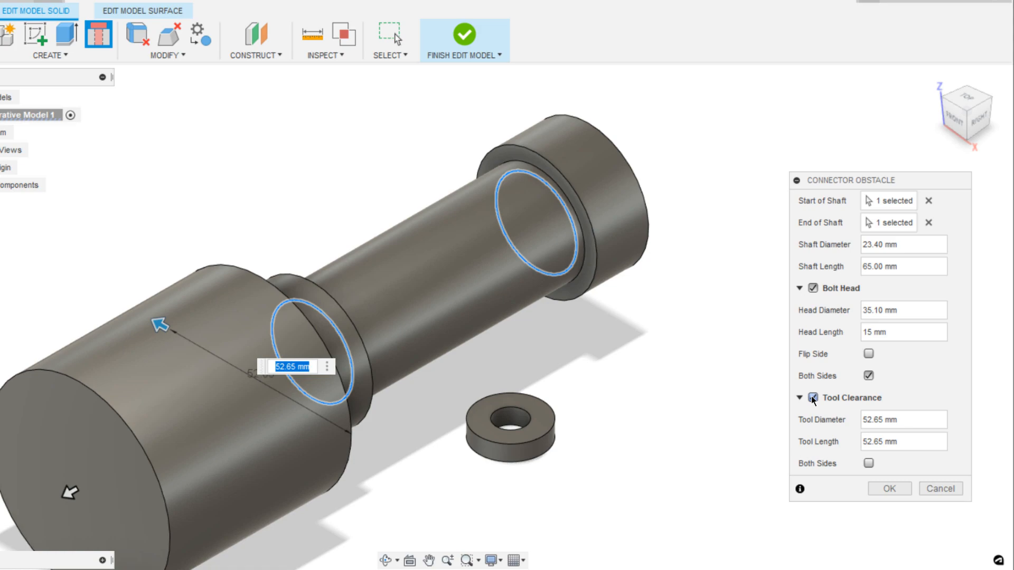
pyautogui.click(813, 399)
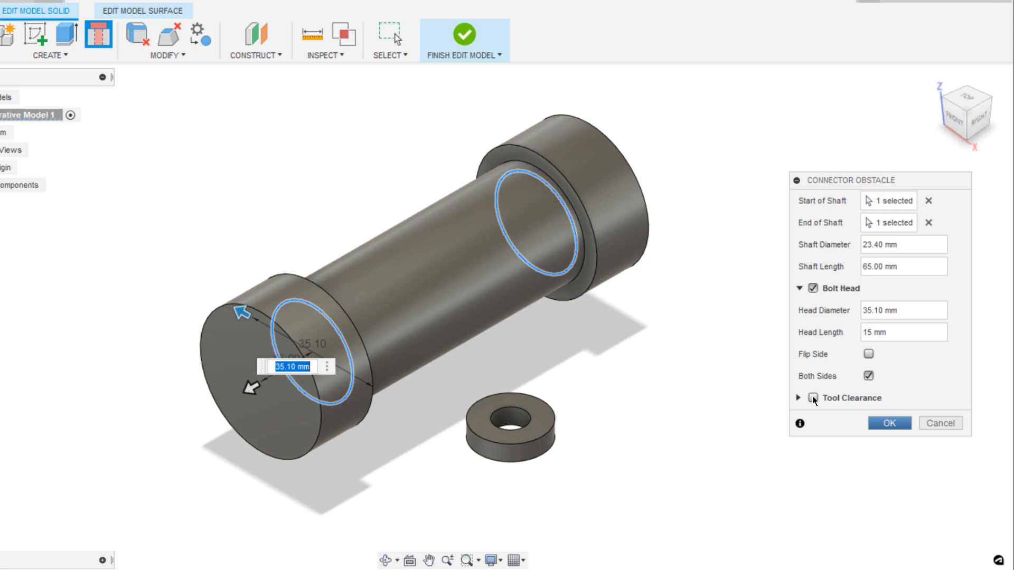
pyautogui.click(899, 421)
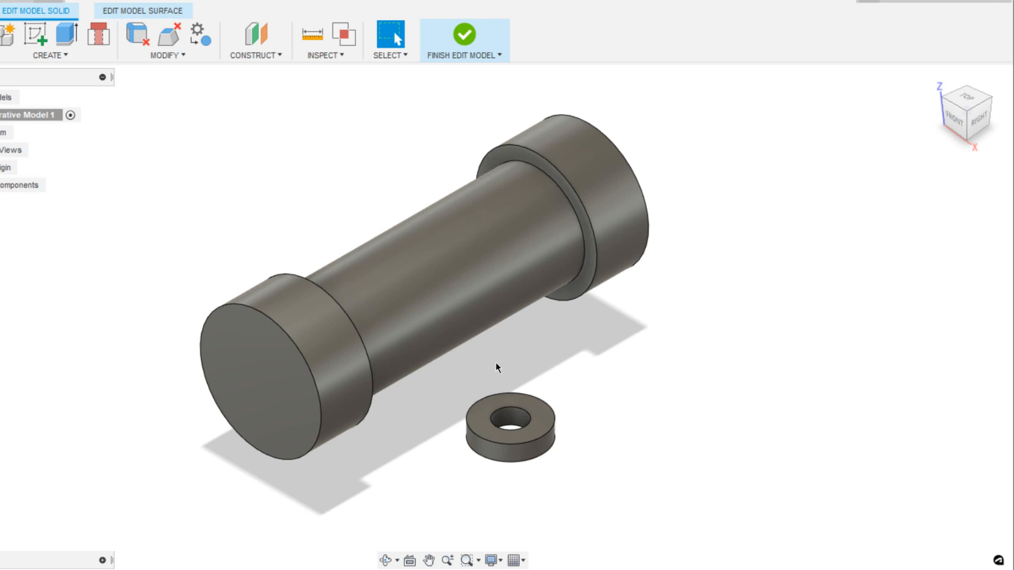
# Start a second connector obstacle with its shaft beginning at the upper circular hole edge of the small ring.
pyautogui.click(101, 37)
pyautogui.scroll(3, 492, 432)
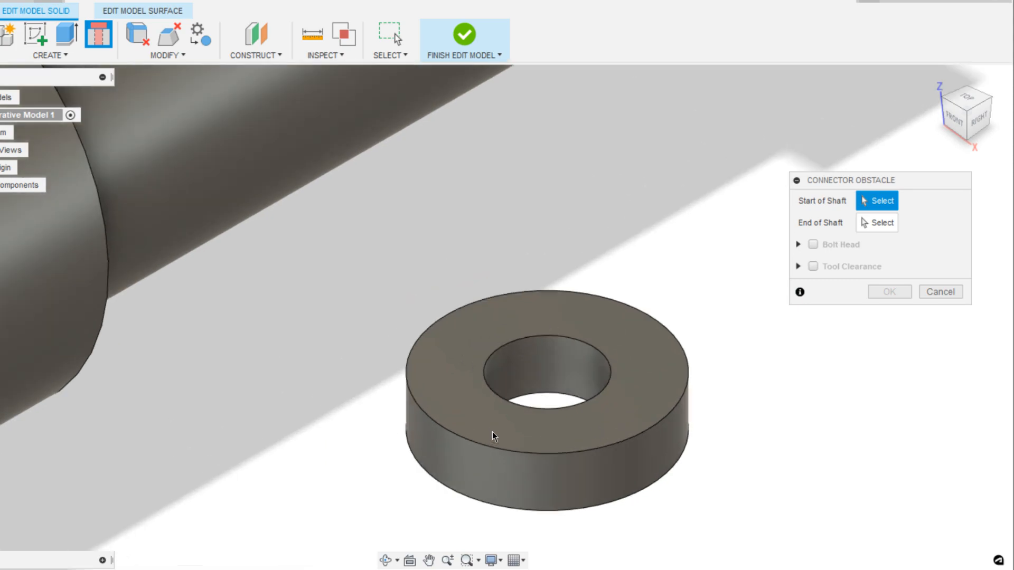
pyautogui.click(512, 340)
pyautogui.scroll(-3, 512, 340)
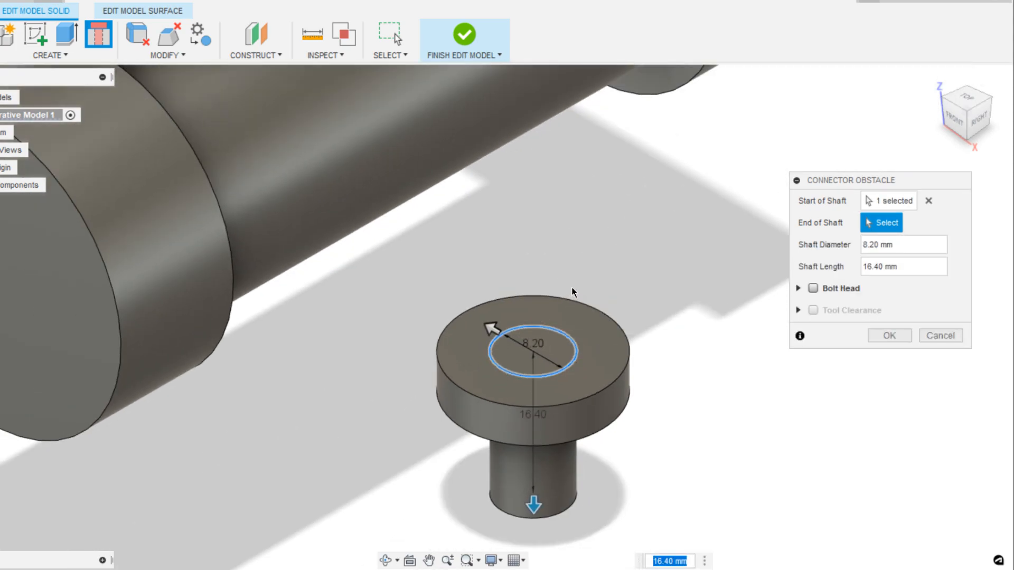
pyautogui.click(813, 288)
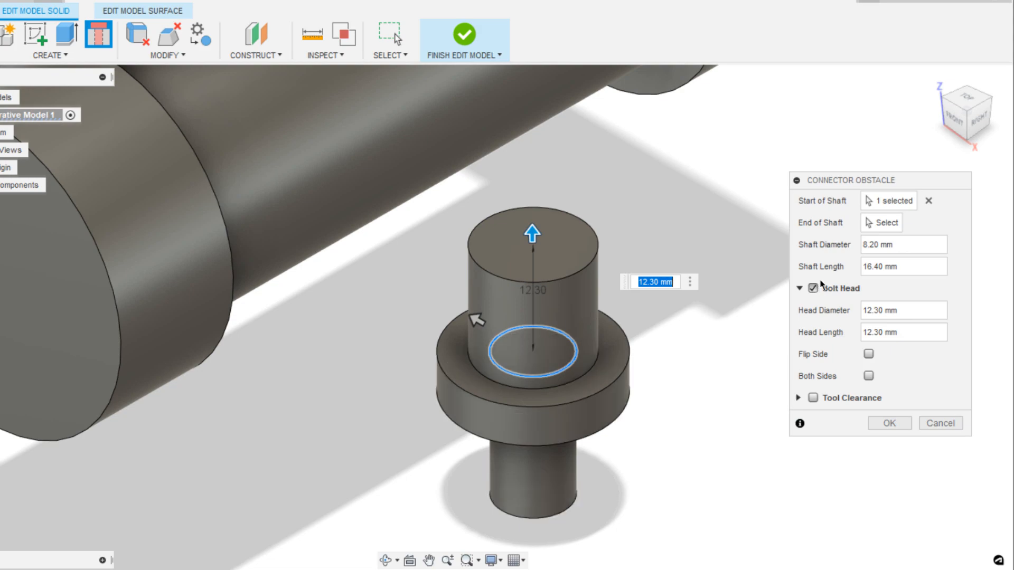
pyautogui.click(882, 222)
pyautogui.click(813, 288)
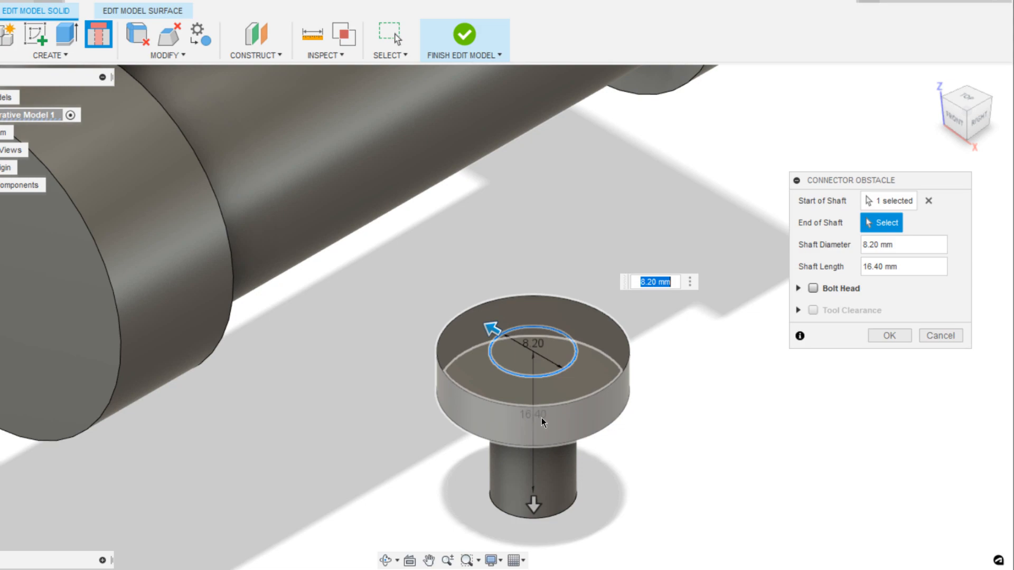
# Set the end of the connector's shaft at the lower circular hole edge of the small ring.
pyautogui.keyDown('shift'); pyautogui.moveTo(558, 419); pyautogui.dragTo(567, 380, button='middle'); pyautogui.keyUp('shift')
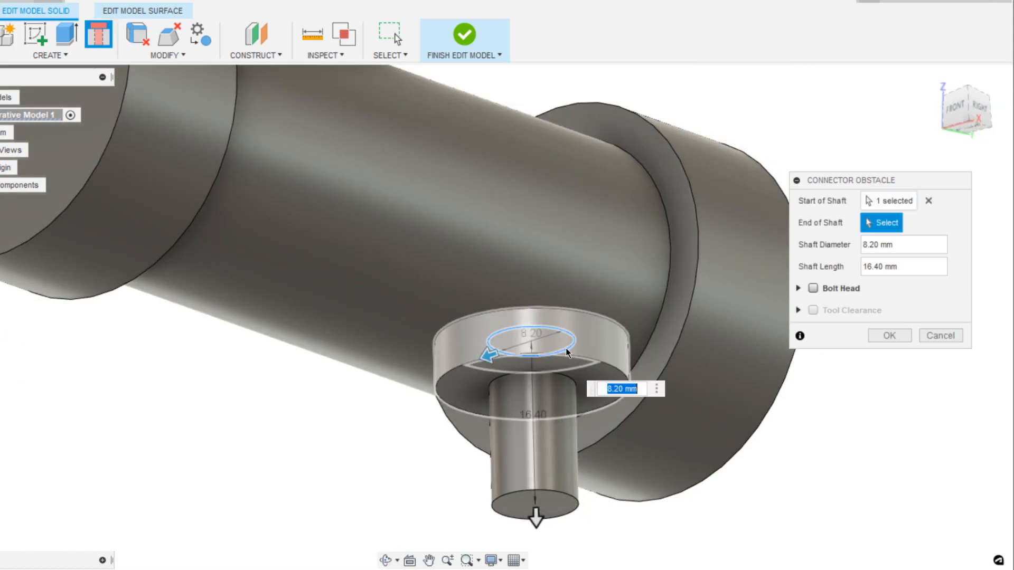
pyautogui.click(568, 379)
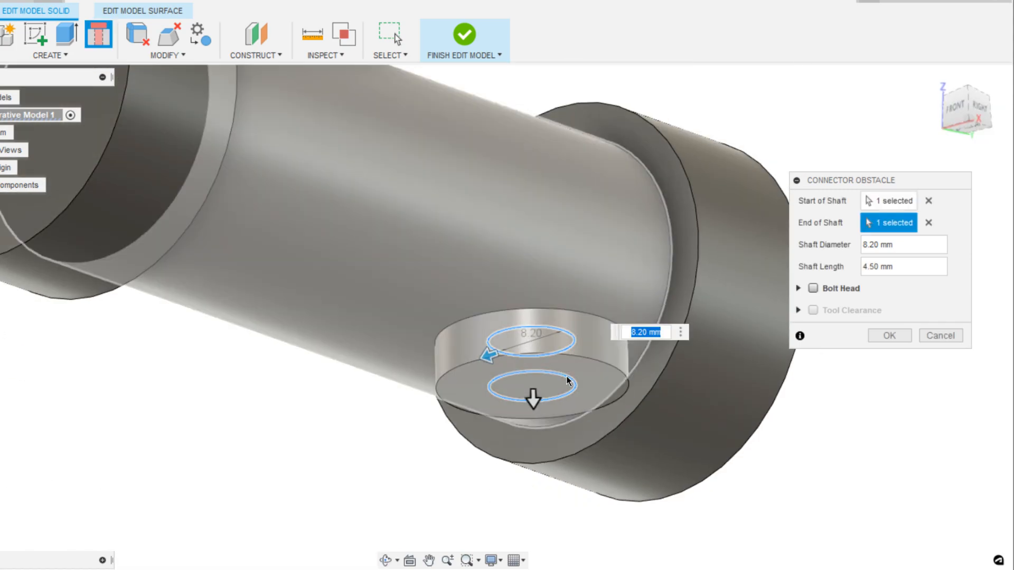
pyautogui.click(935, 77)
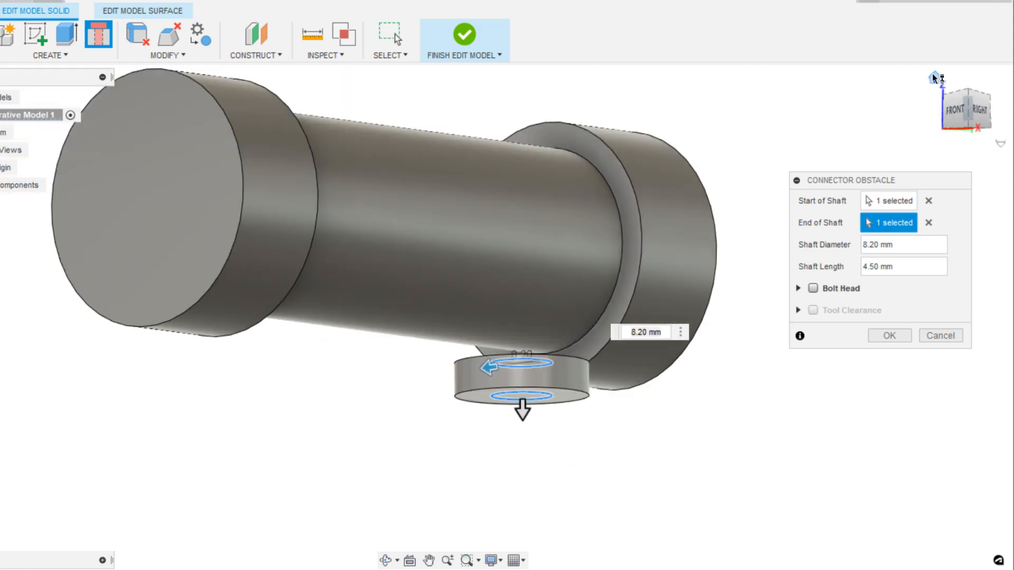
pyautogui.moveTo(962, 124); pyautogui.dragTo(930, 48)
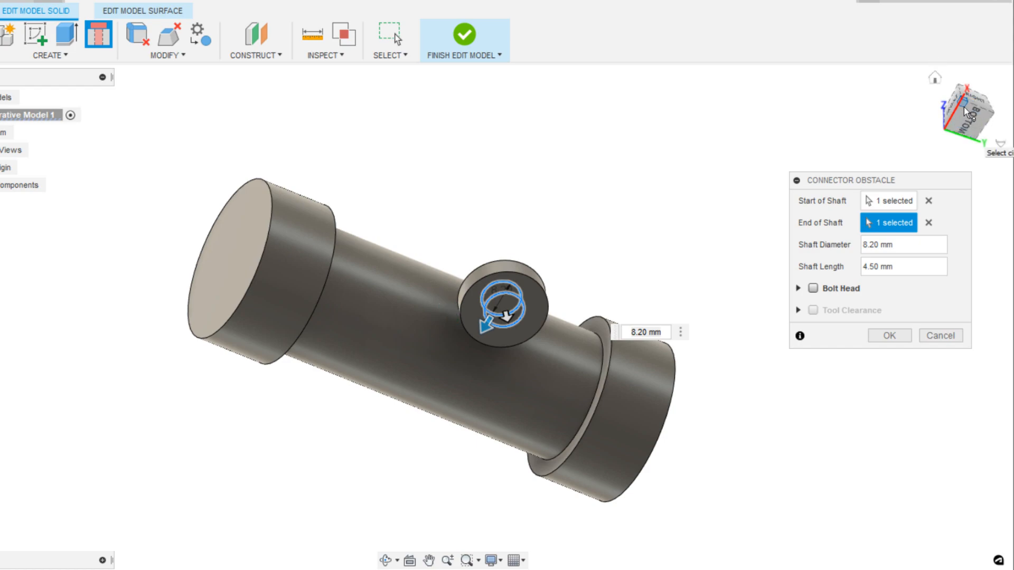
pyautogui.moveTo(969, 123); pyautogui.dragTo(949, 112)
pyautogui.scroll(5, 470, 262)
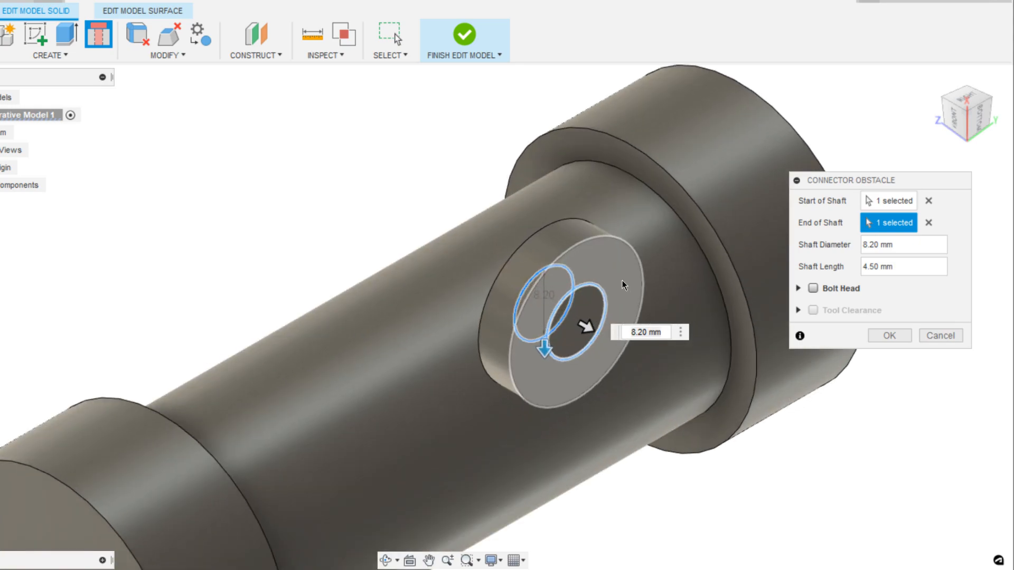
pyautogui.keyDown('shift'); pyautogui.moveTo(611, 263); pyautogui.dragTo(577, 326, button='middle'); pyautogui.keyUp('shift')
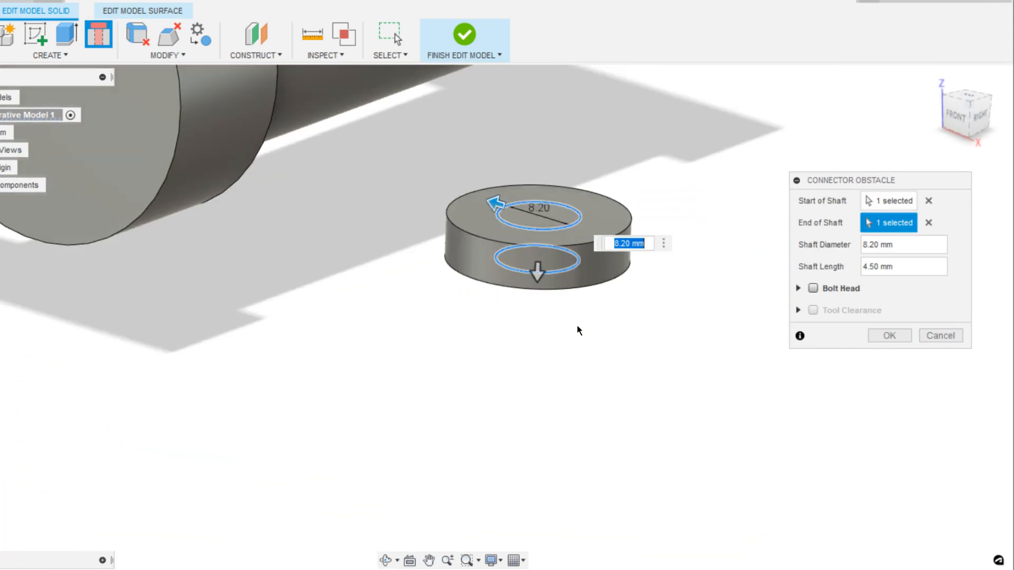
pyautogui.click(933, 80)
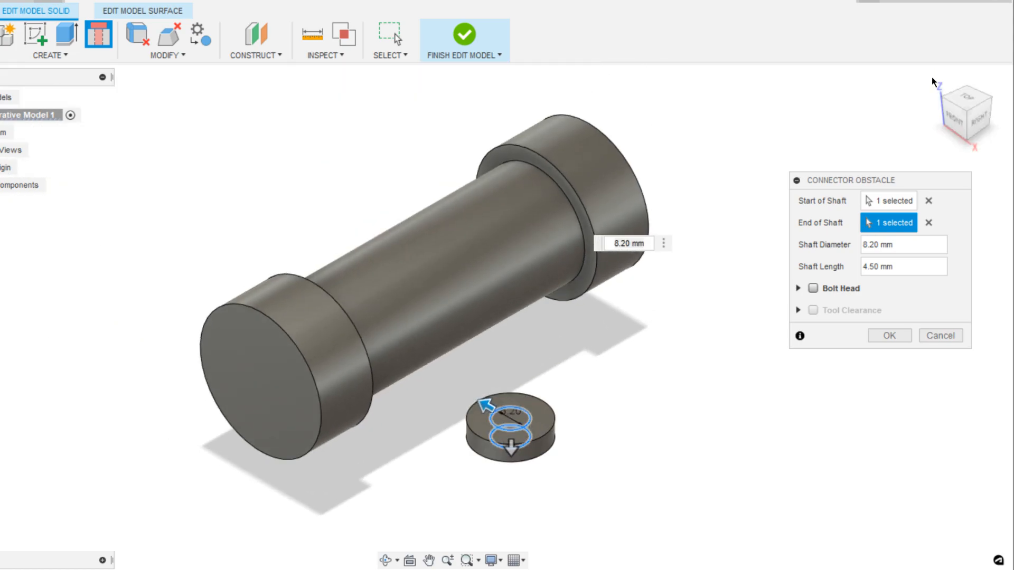
# Add a bolt head to the ring's connector obstacle and set the head diameter to 15 mm.
pyautogui.click(814, 289)
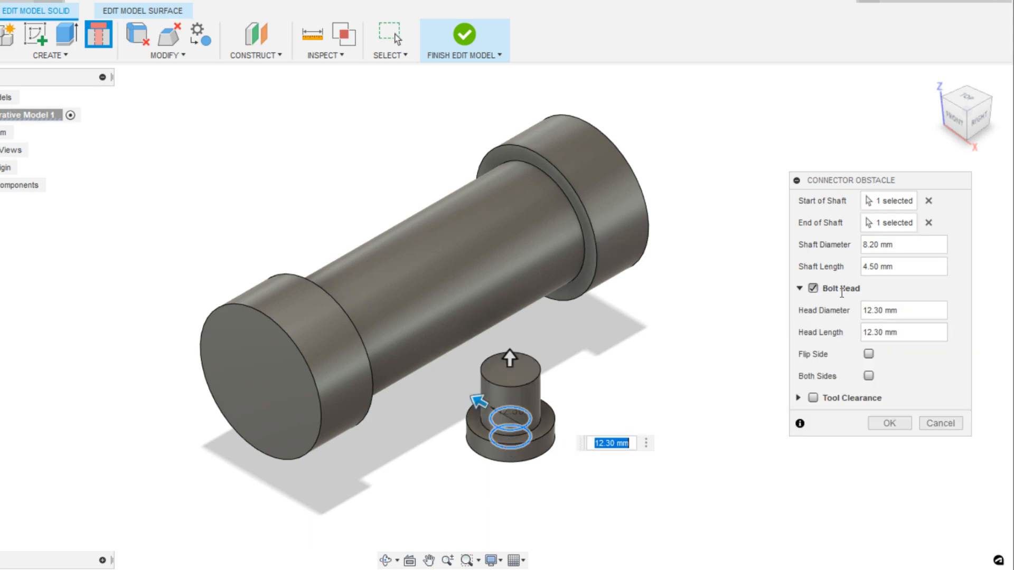
pyautogui.click(915, 311)
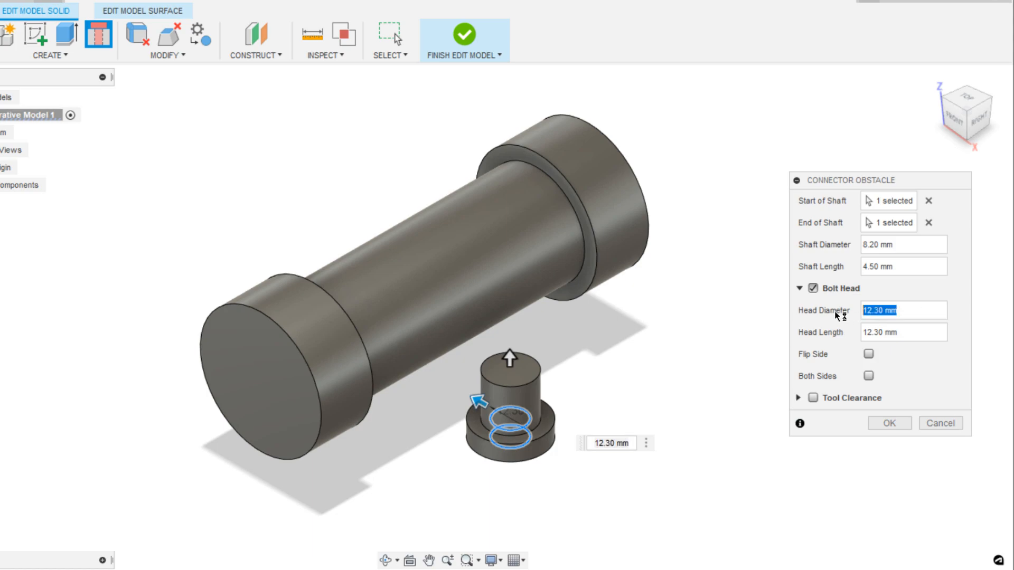
pyautogui.write('15')
pyautogui.scroll(2, 499, 426)
pyautogui.scroll(2, 499, 427)
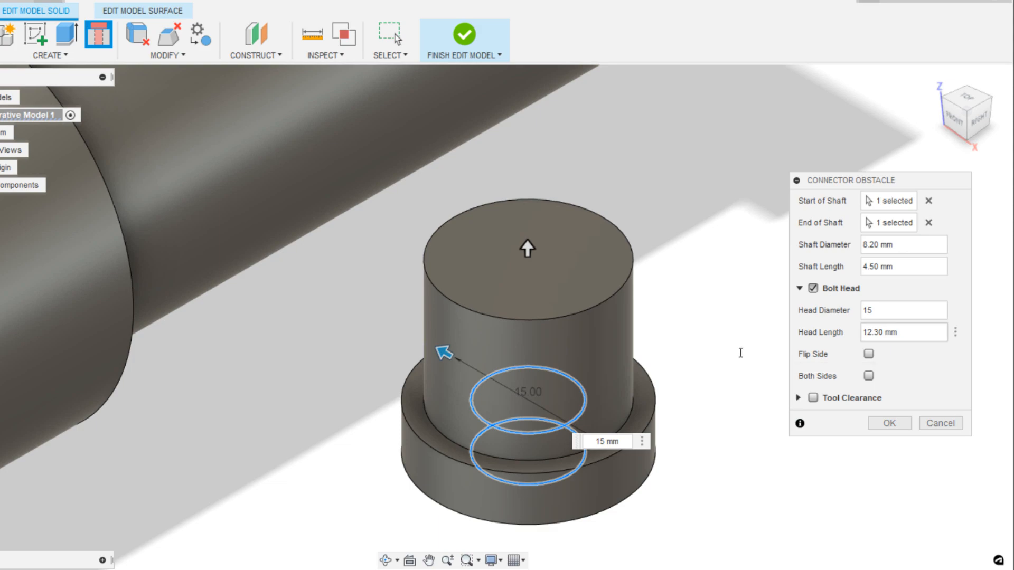
pyautogui.moveTo(892, 302); pyautogui.dragTo(859, 306)
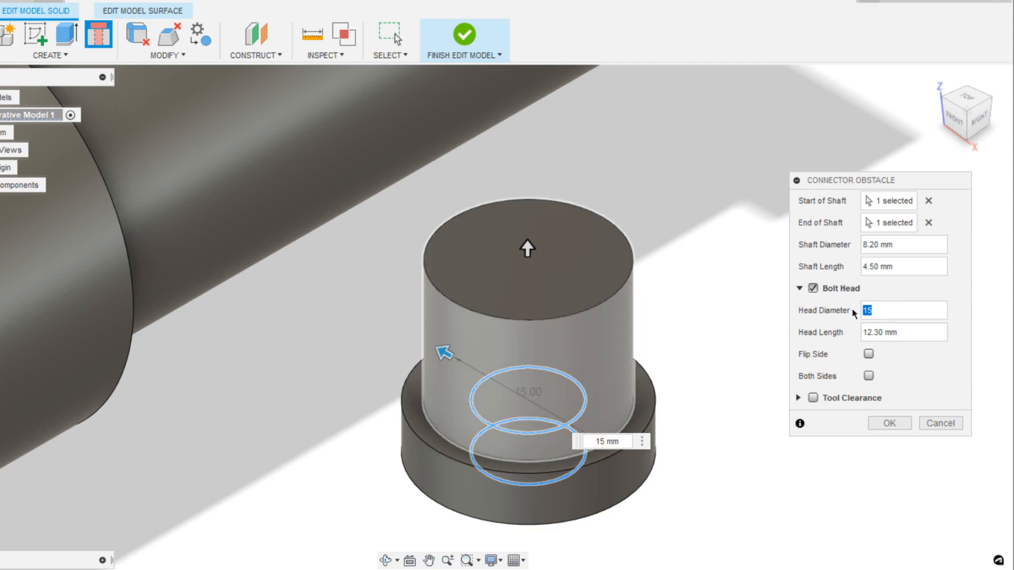
pyautogui.scroll(-3, 624, 319)
pyautogui.scroll(-1, 624, 320)
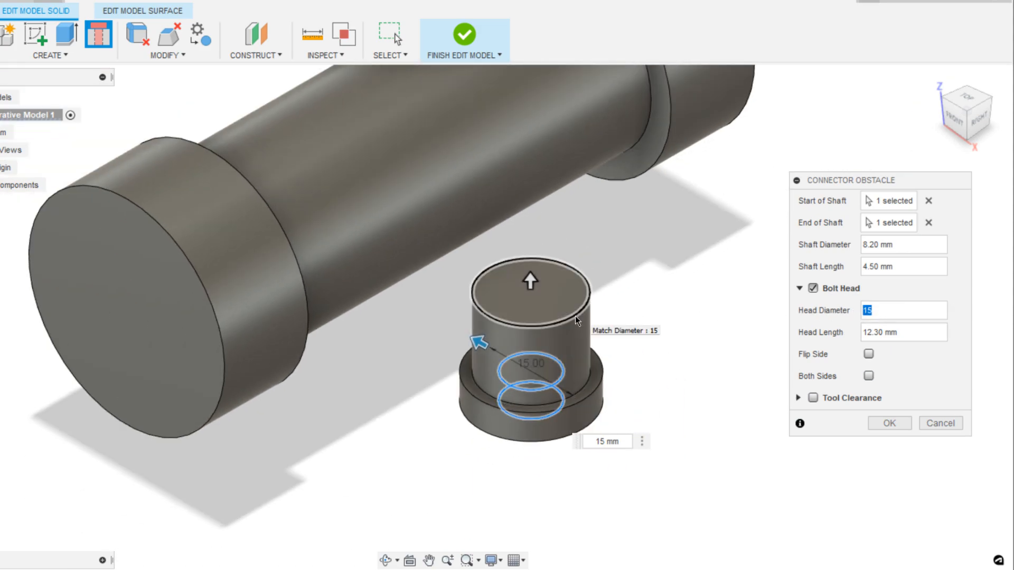
pyautogui.scroll(-1, 575, 317)
pyautogui.scroll(-1, 575, 316)
pyautogui.moveTo(575, 316); pyautogui.dragTo(534, 413, button='middle')
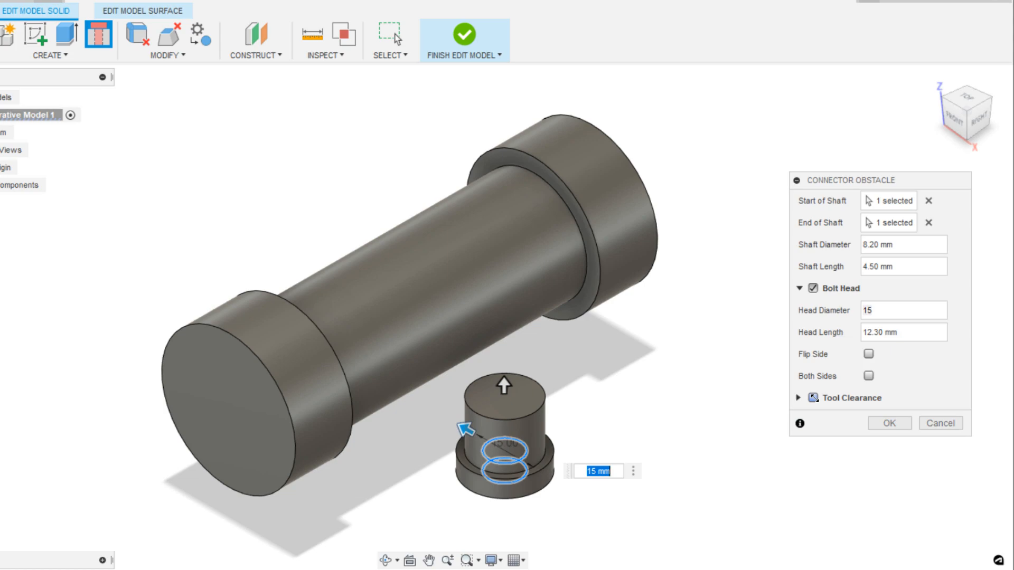
# Add tool clearance above the ring's bolt head with a tool length of 30 mm and create the connector obstacle.
pyautogui.click(813, 398)
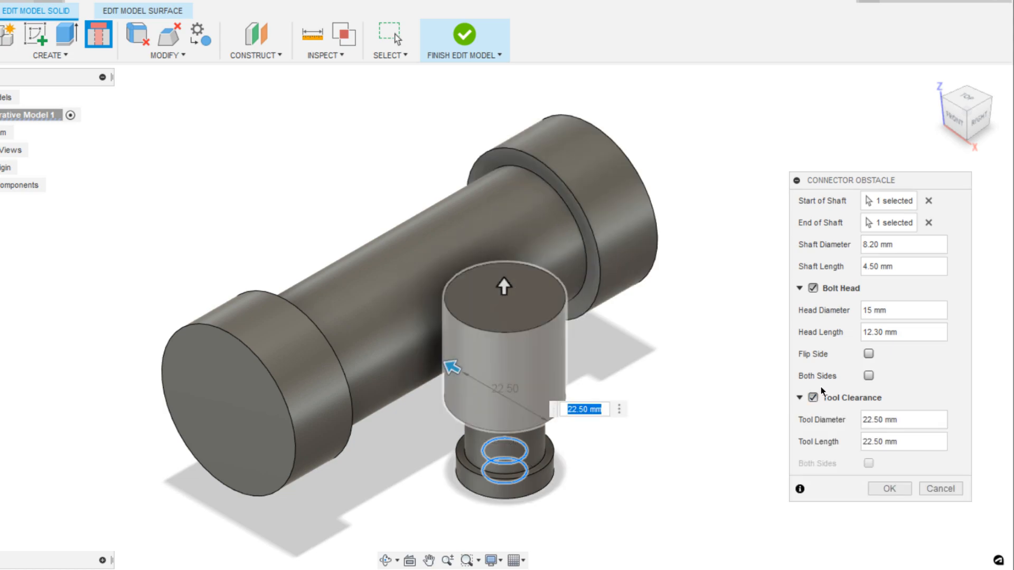
pyautogui.click(955, 119)
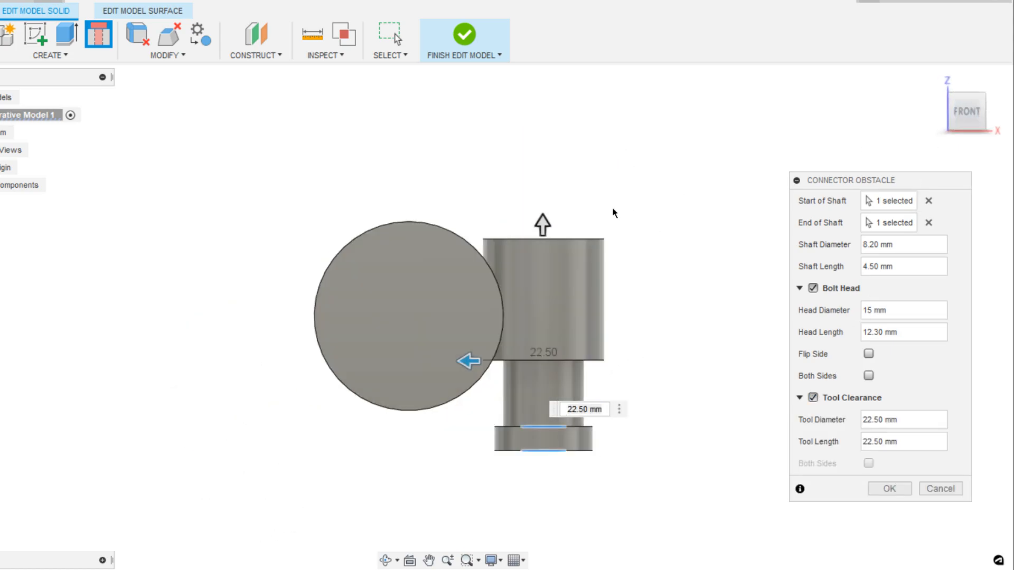
pyautogui.moveTo(542, 226); pyautogui.dragTo(543, 187)
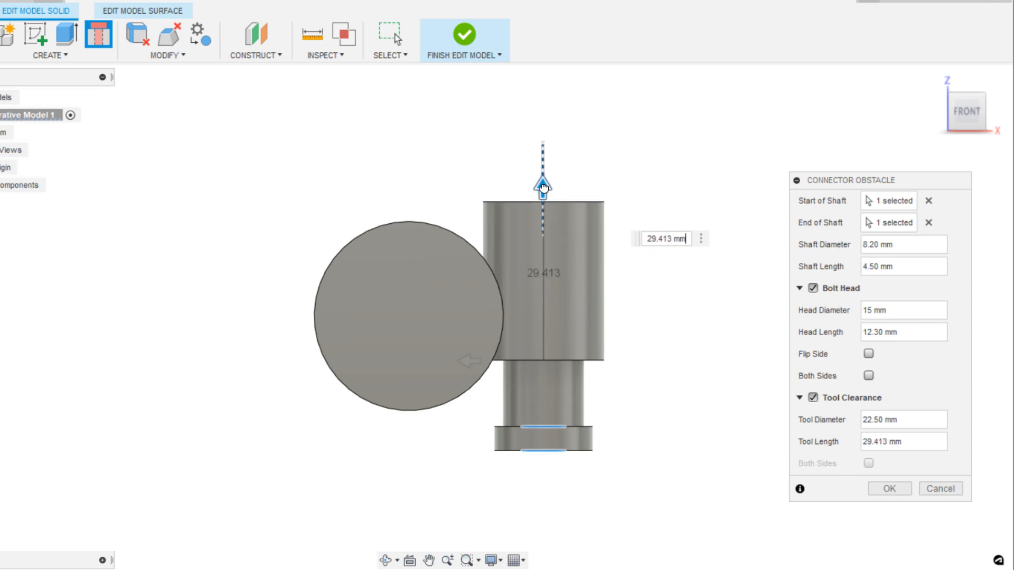
pyautogui.write('30')
pyautogui.press('Return')
pyautogui.click(935, 79)
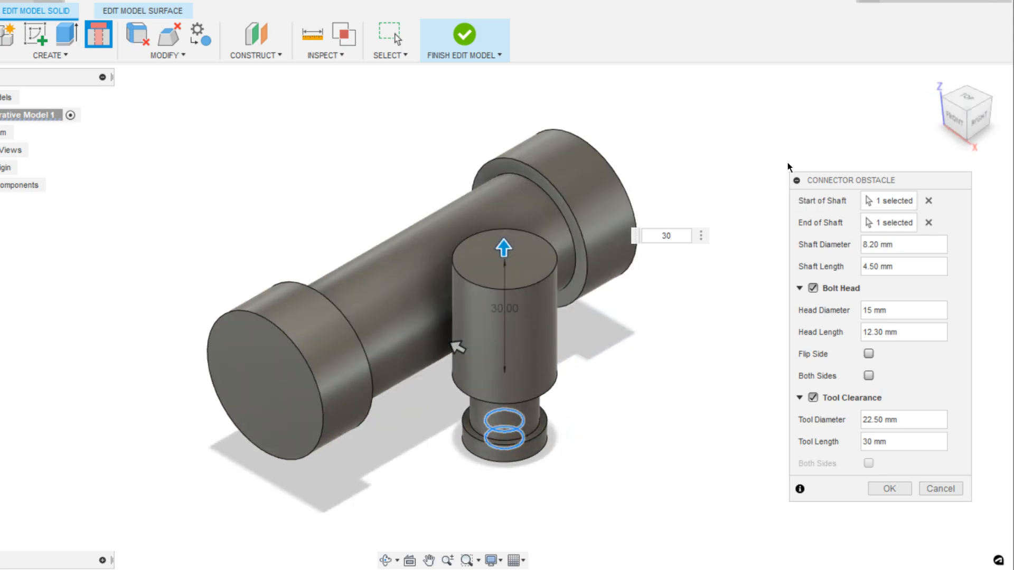
pyautogui.click(888, 490)
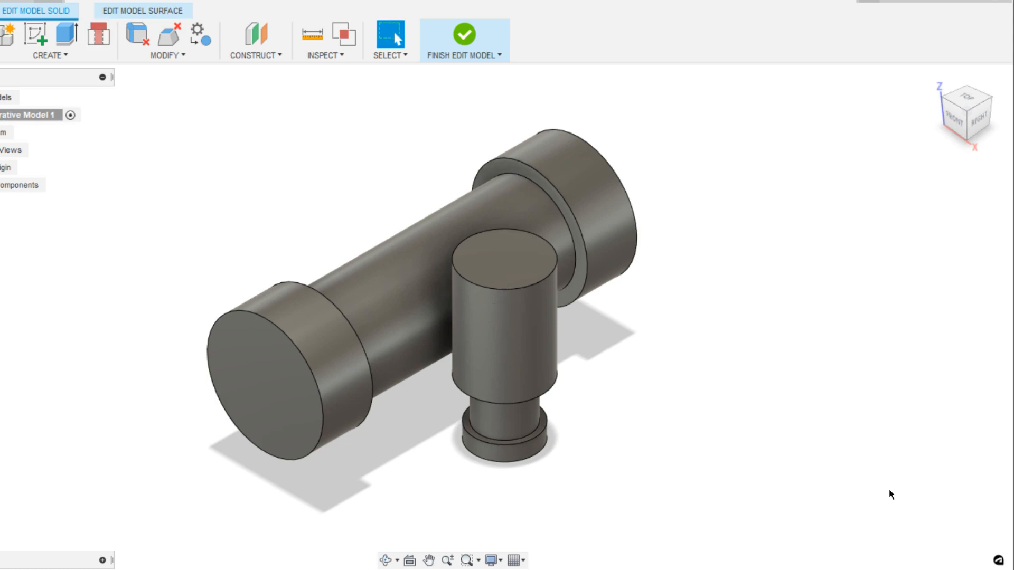
# Finish editing the generative model and return to the study definition.
pyautogui.click(497, 320)
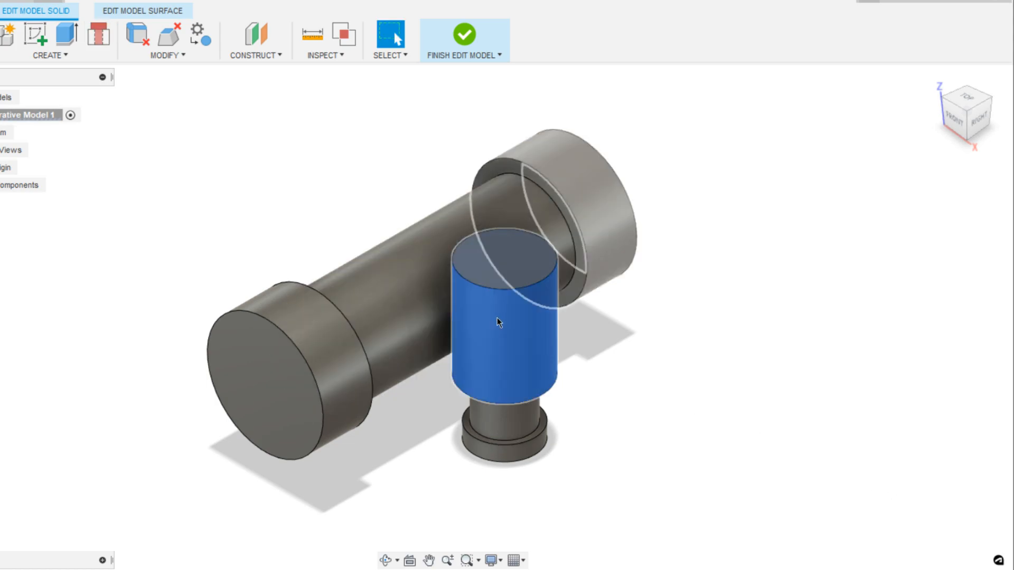
pyautogui.press('Escape')
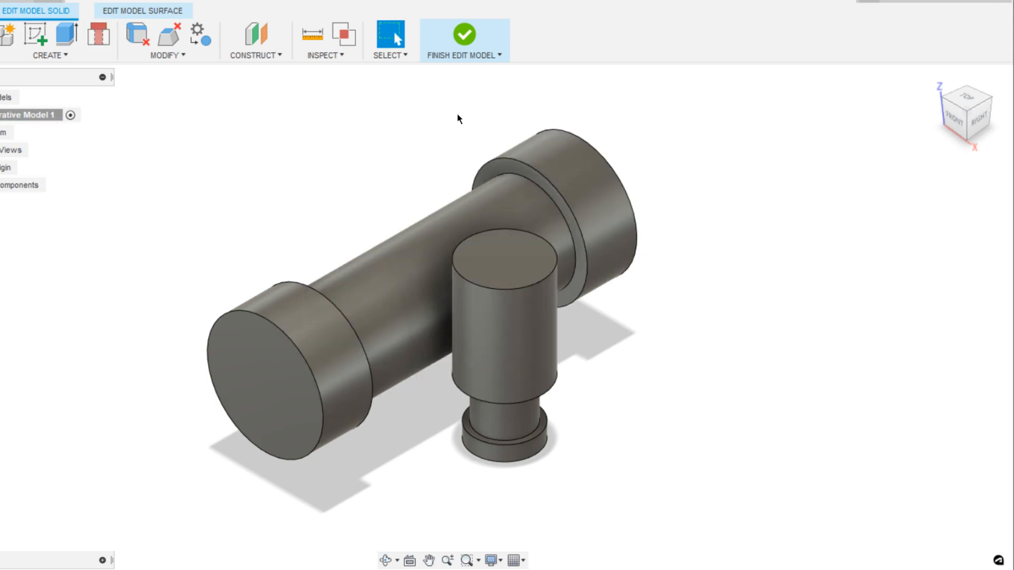
pyautogui.click(464, 35)
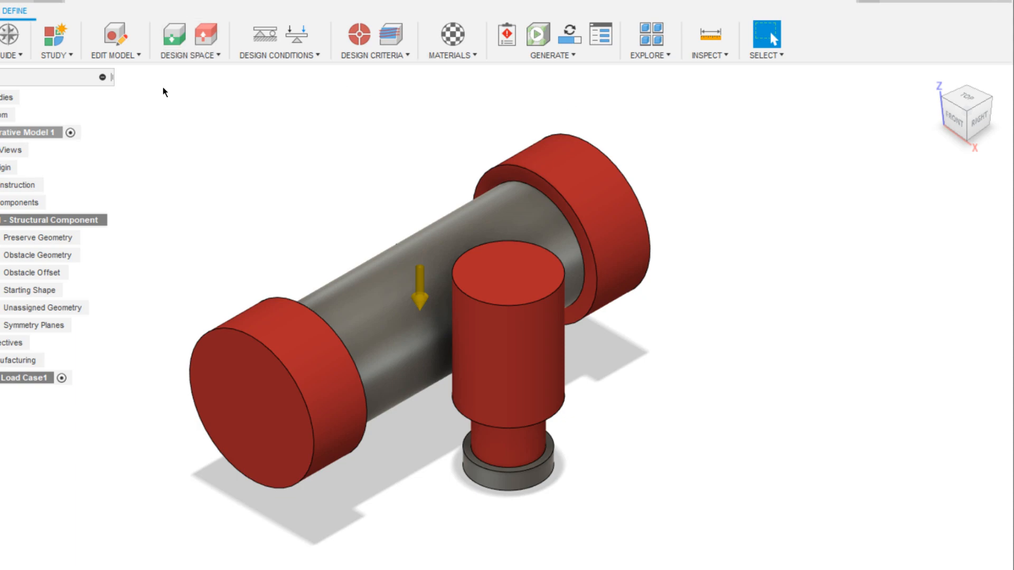
# Assign the tube's and the ring's connector bodies as obstacle geometry.
pyautogui.click(206, 44)
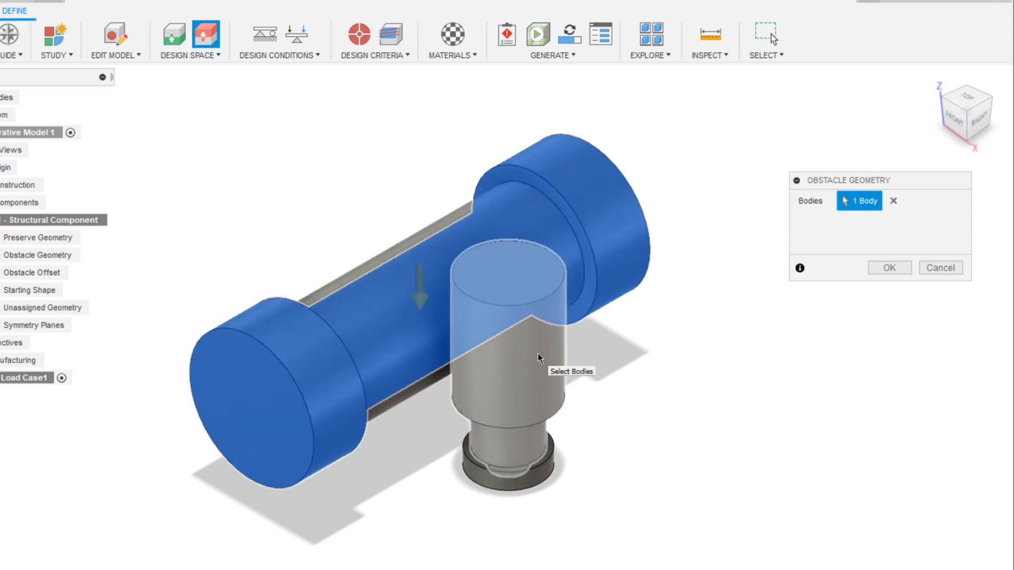
pyautogui.click(537, 353)
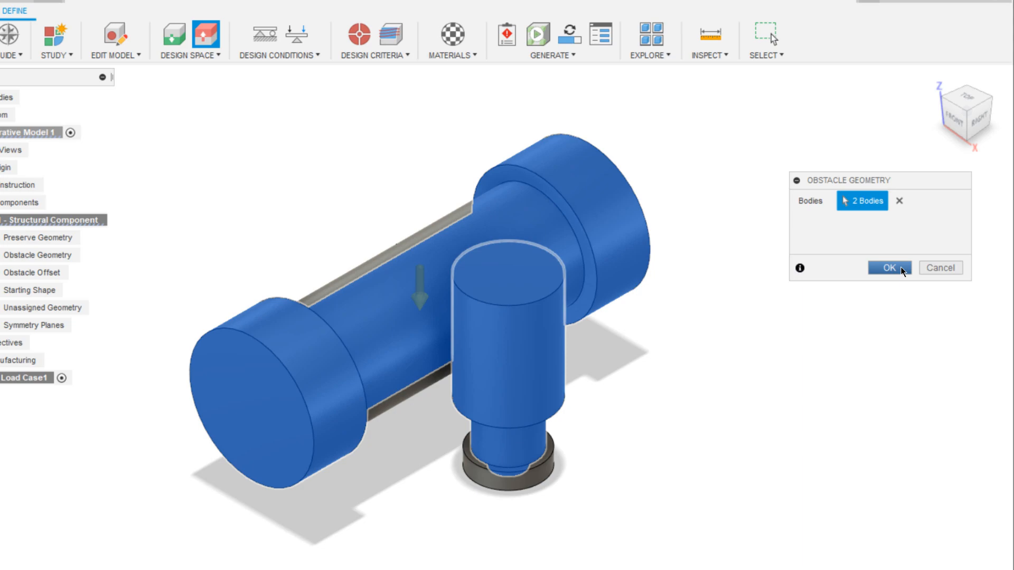
pyautogui.click(889, 268)
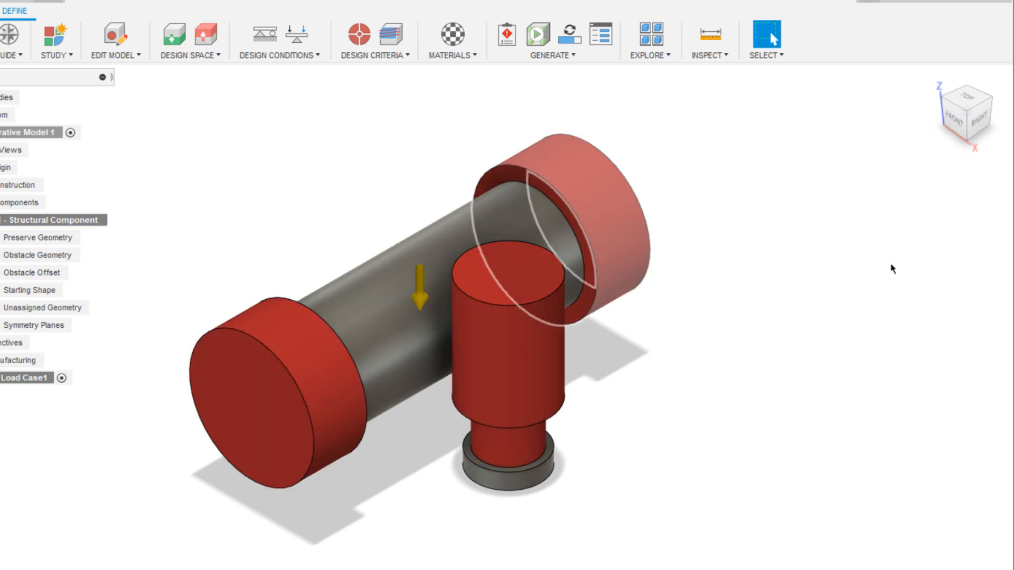
# Assign the tube and the ring as preserve geometry, and hide the obstacle geometry.
pyautogui.click(173, 38)
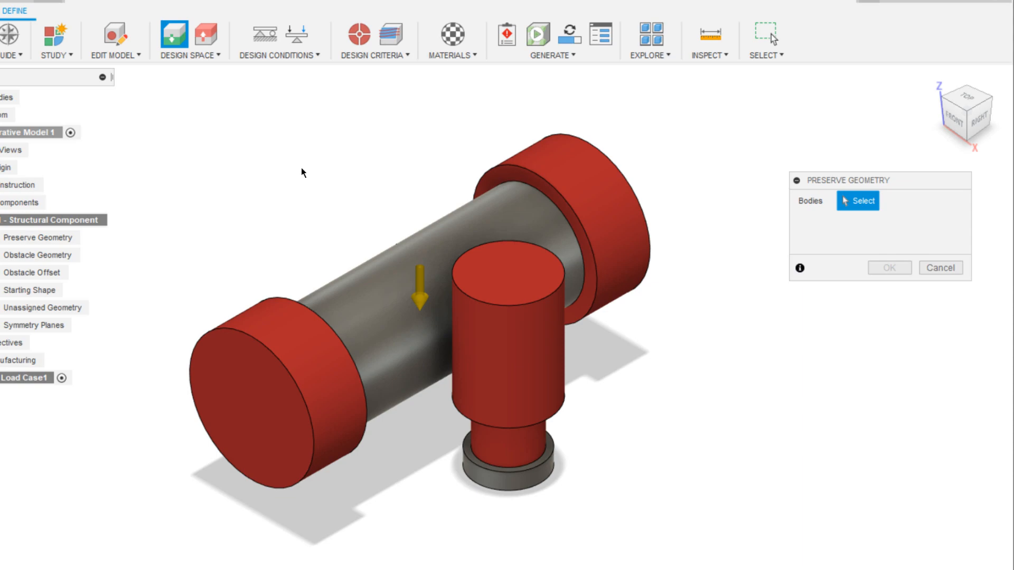
pyautogui.click(359, 276)
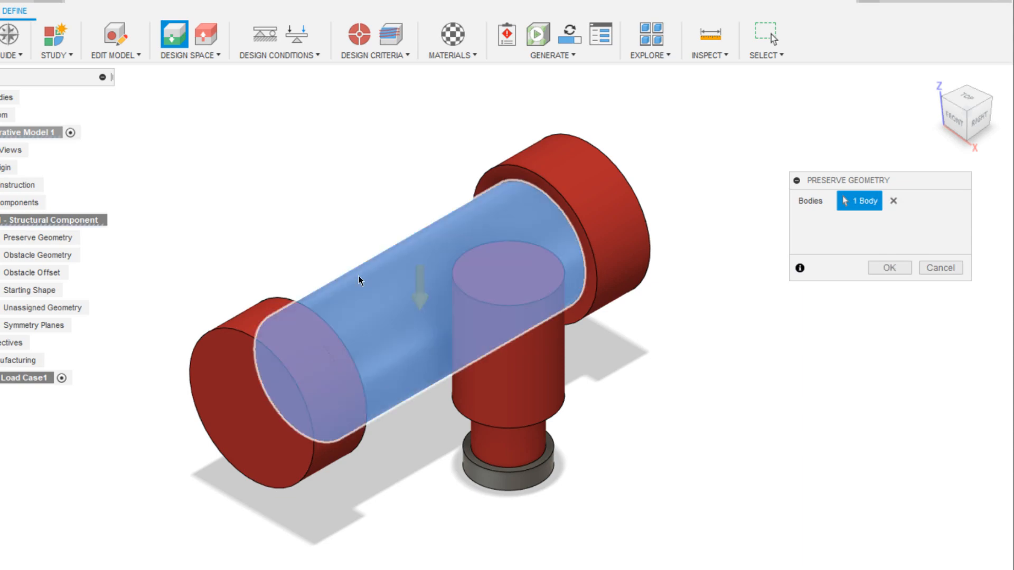
pyautogui.click(471, 472)
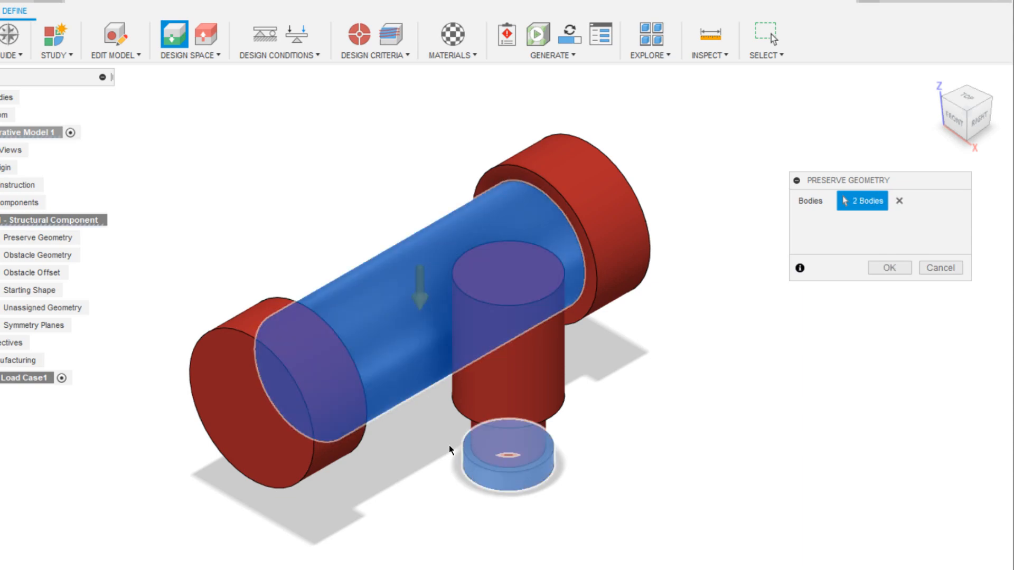
pyautogui.click(881, 268)
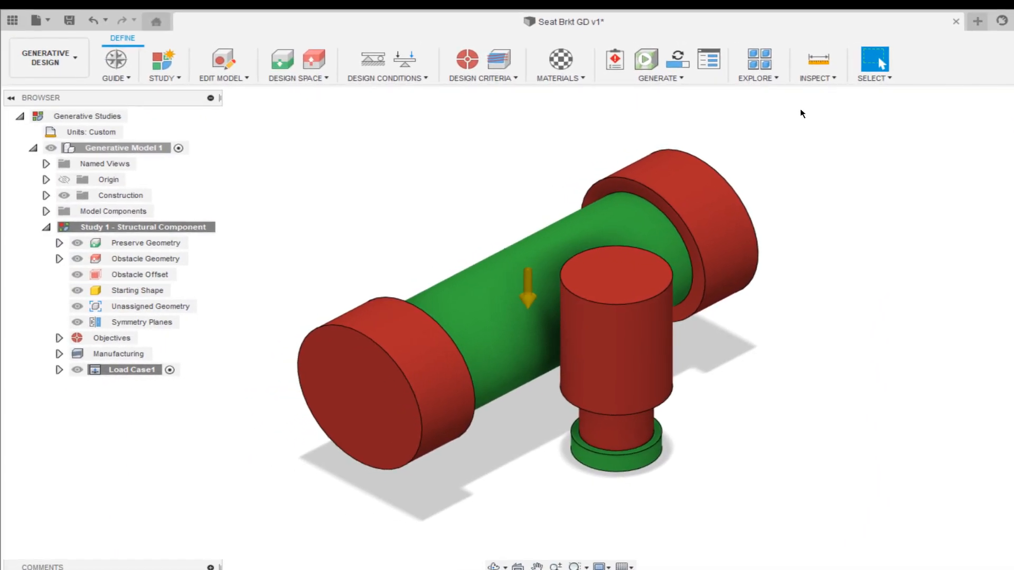
pyautogui.click(99, 263)
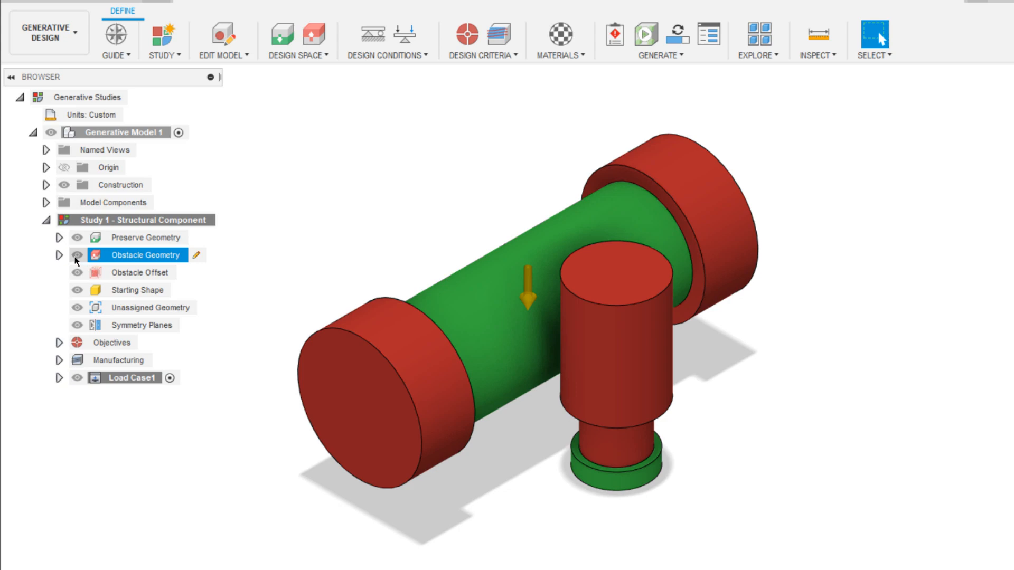
pyautogui.click(76, 255)
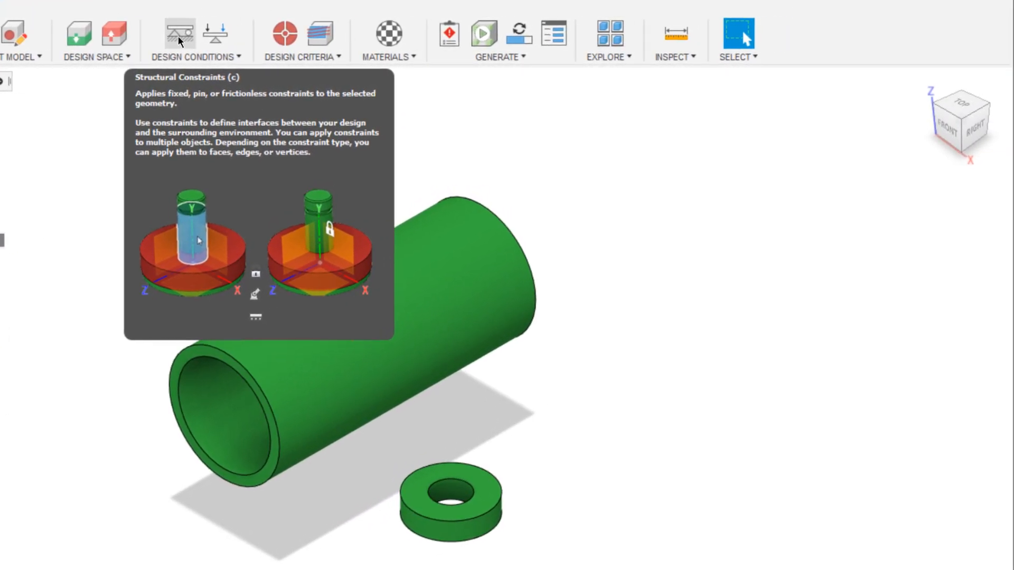
# Start a Fixed structural constraint with the ring's inner hole face as its target.
pyautogui.click(178, 36)
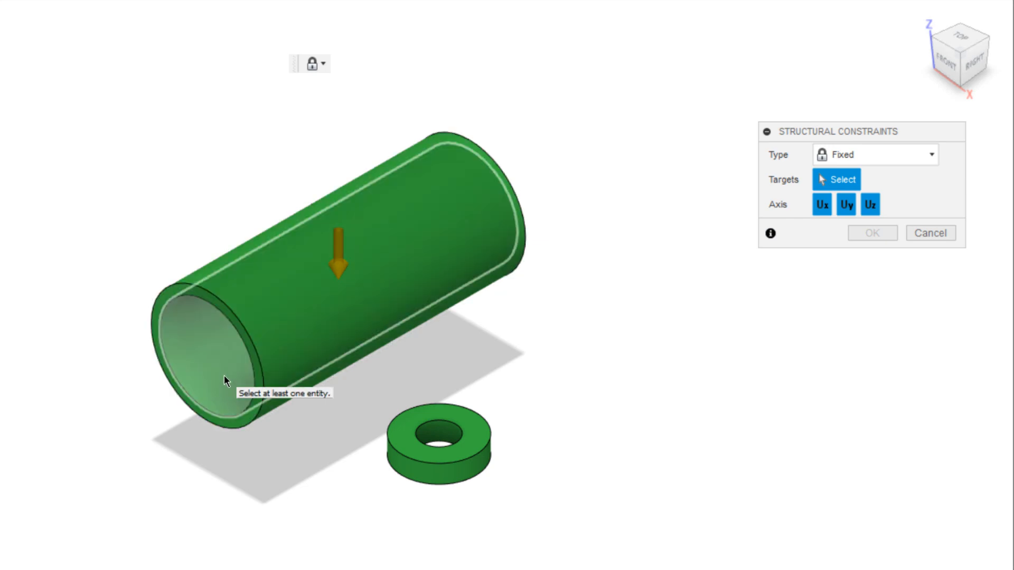
pyautogui.scroll(3, 401, 369)
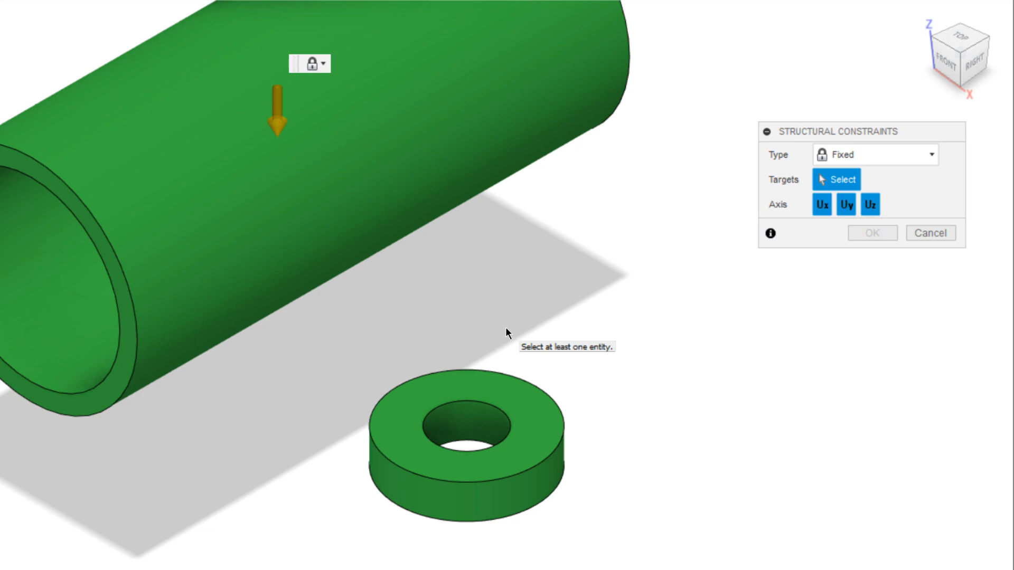
pyautogui.click(468, 421)
pyautogui.scroll(3, 499, 465)
pyautogui.scroll(2, 493, 391)
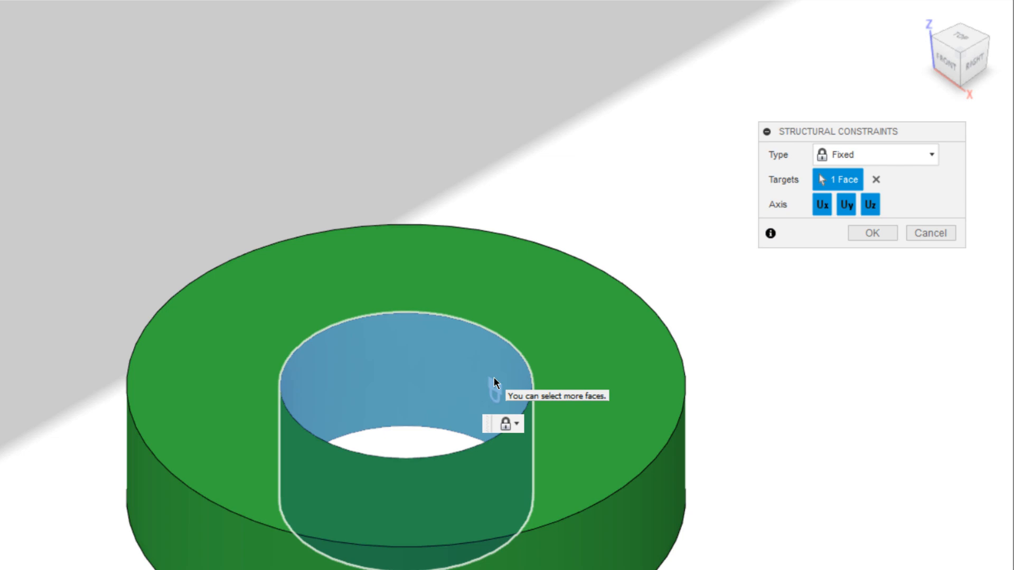
# Free the Uz axis so the hole face is fixed only in Ux and Uy, and apply the constraint.
pyautogui.scroll(-1, 495, 383)
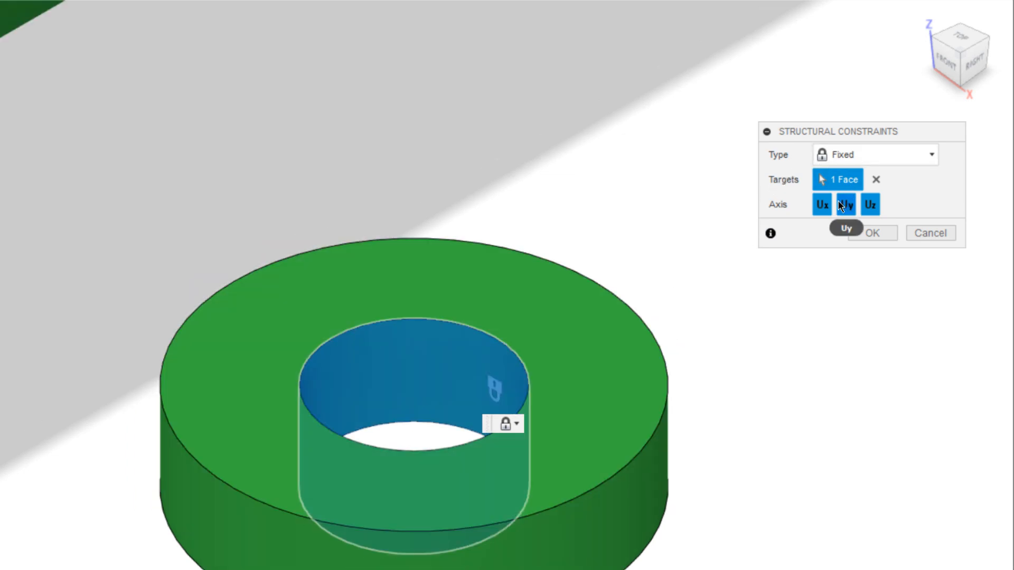
pyautogui.scroll(-2, 398, 341)
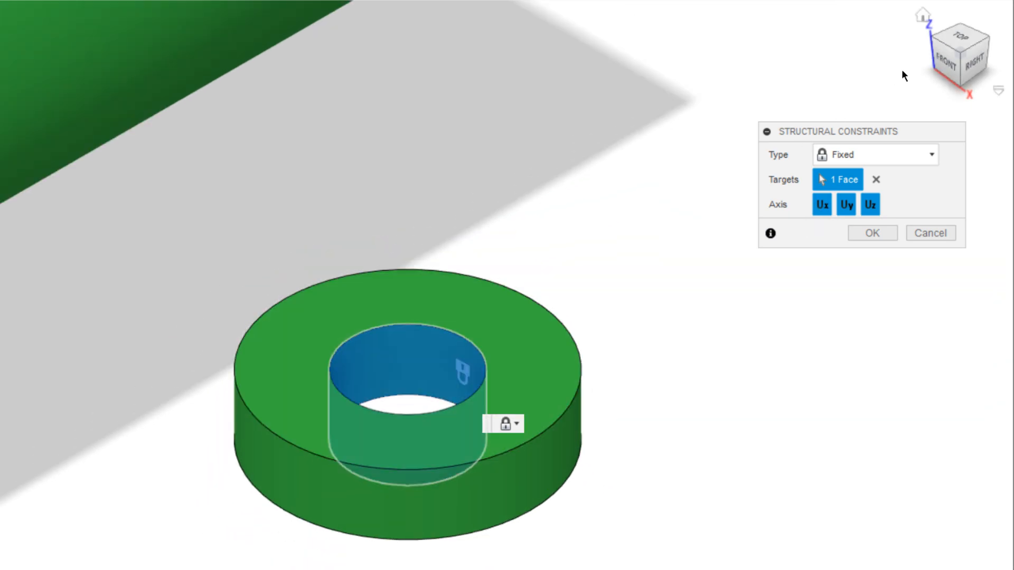
pyautogui.click(962, 44)
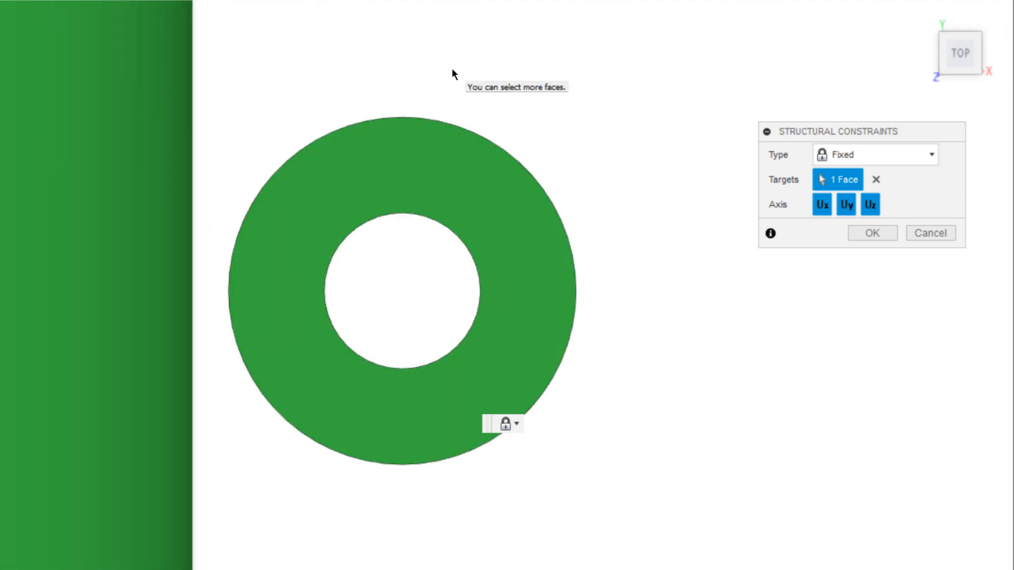
pyautogui.click(922, 15)
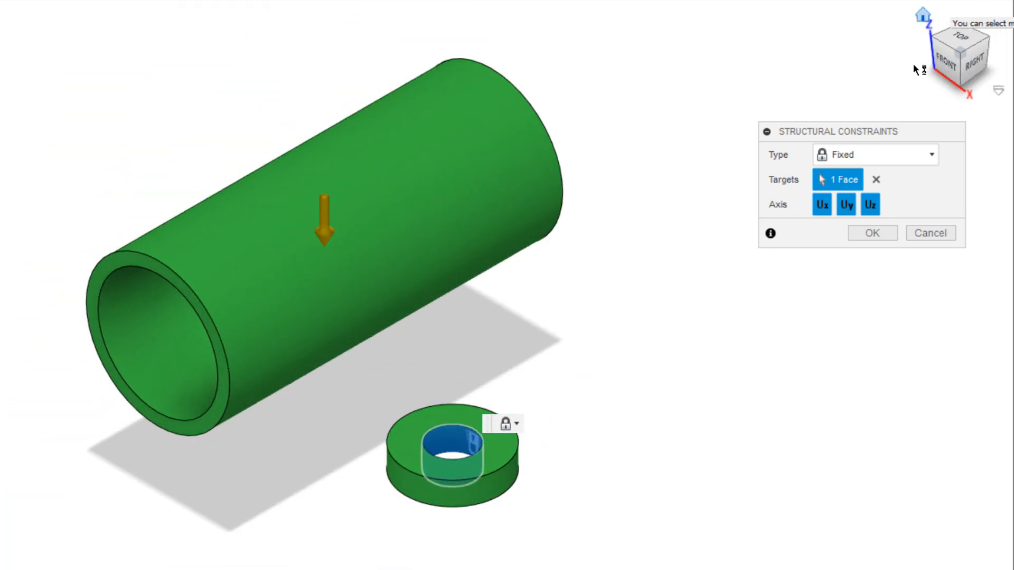
pyautogui.scroll(5, 438, 421)
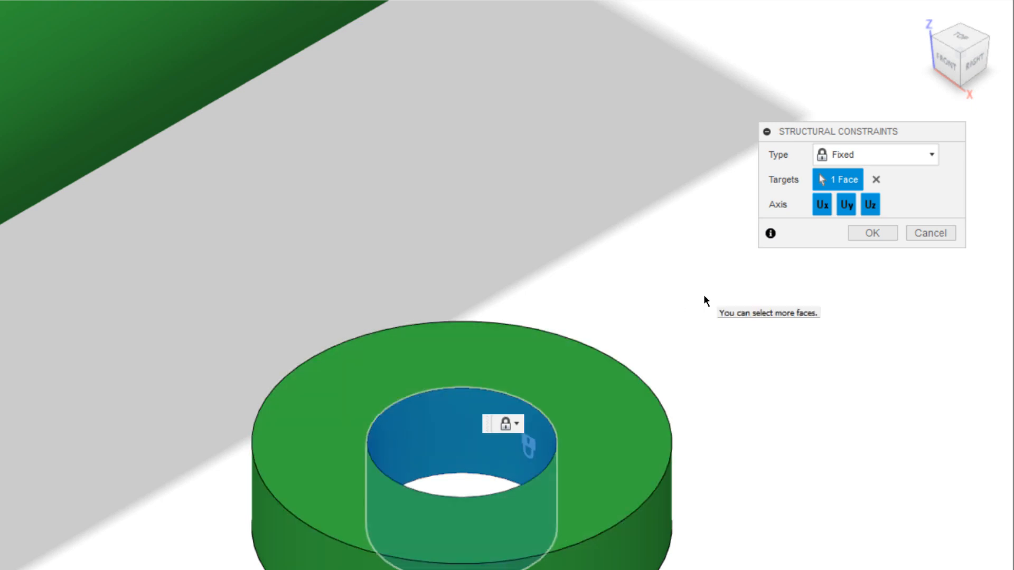
pyautogui.click(985, 40)
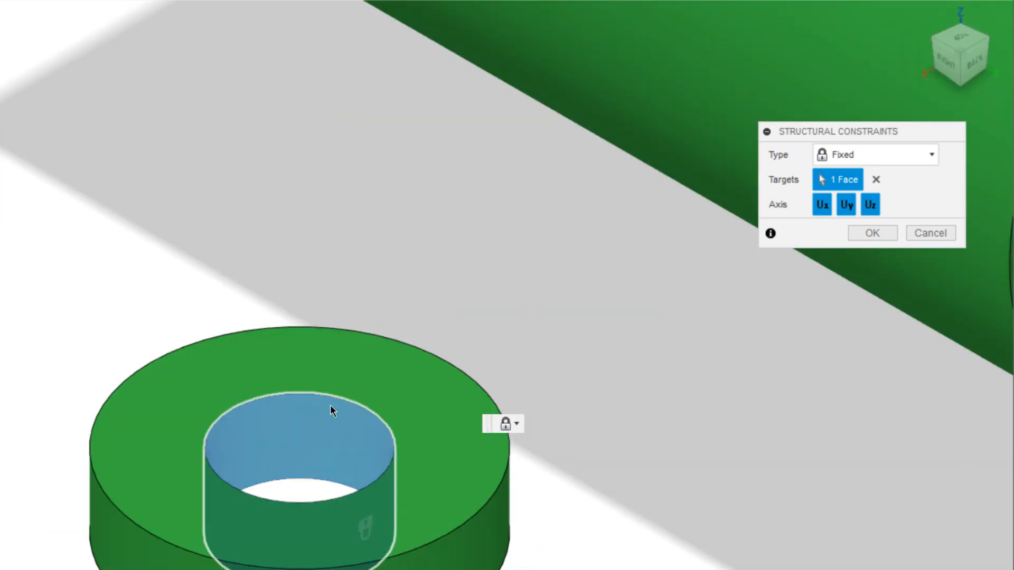
pyautogui.moveTo(332, 396); pyautogui.dragTo(367, 283, button='middle')
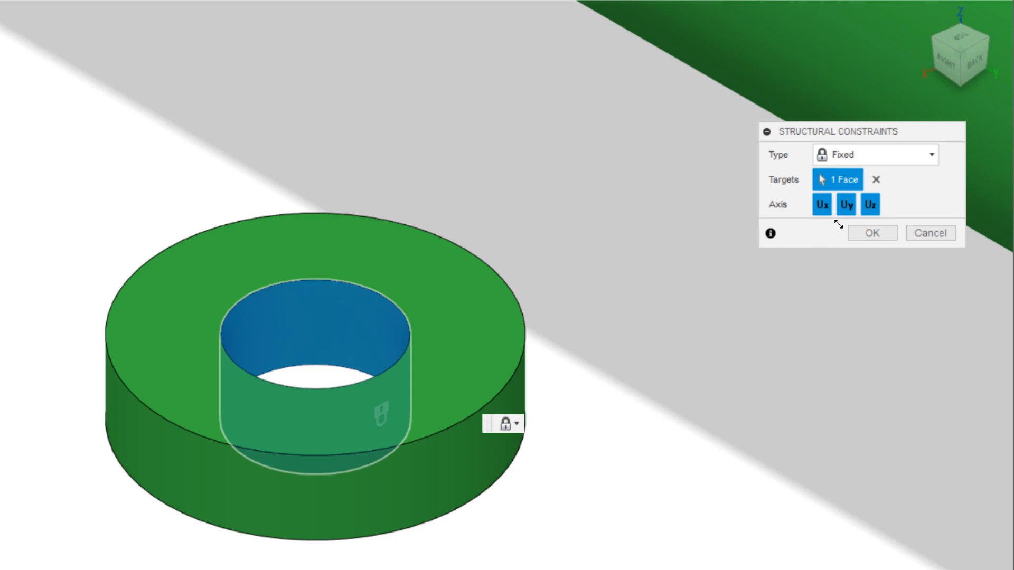
pyautogui.click(871, 205)
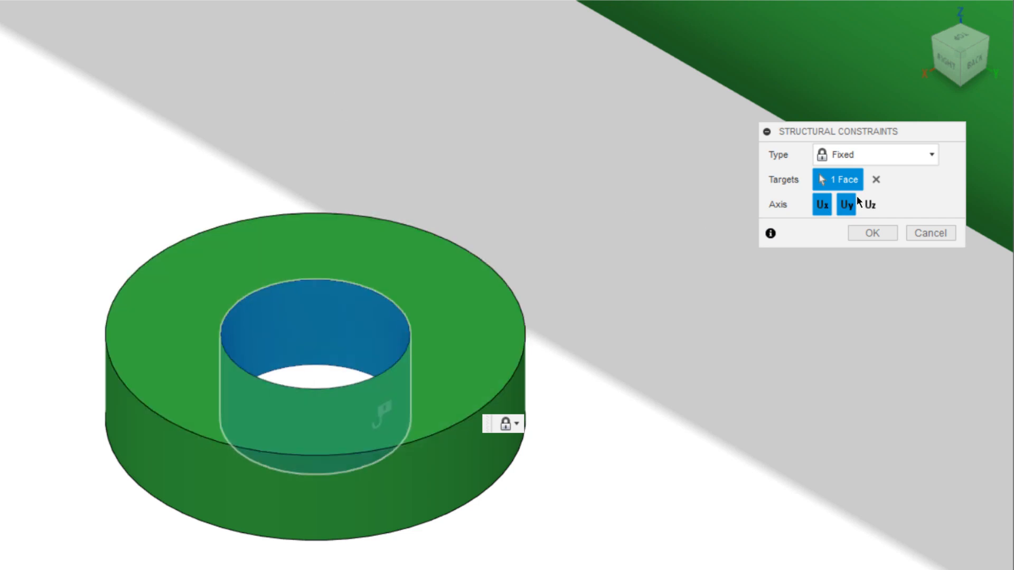
pyautogui.click(885, 233)
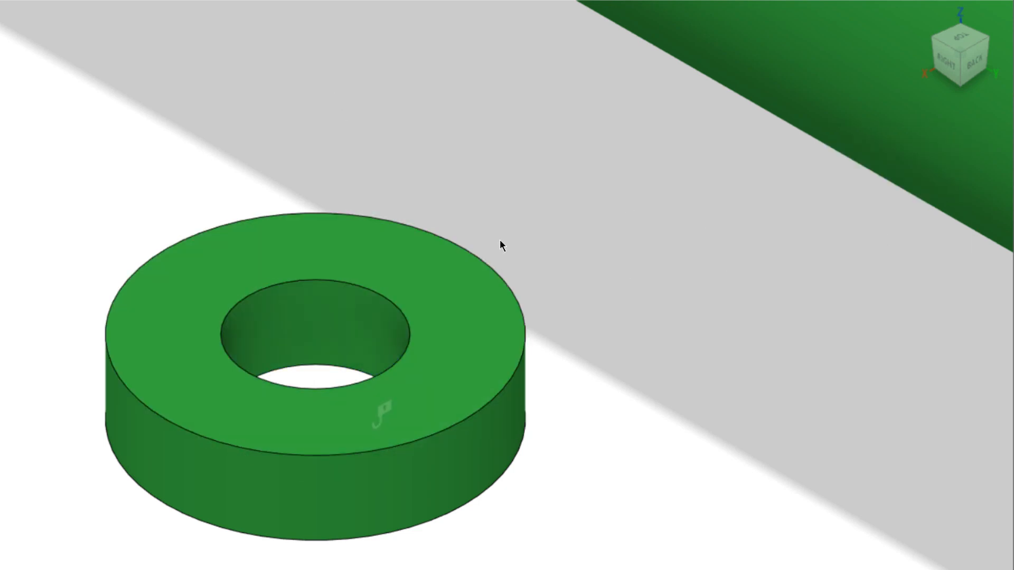
# Start another Fixed structural constraint targeting the ring's top face and its hidden bottom face.
pyautogui.rightClick(442, 156)
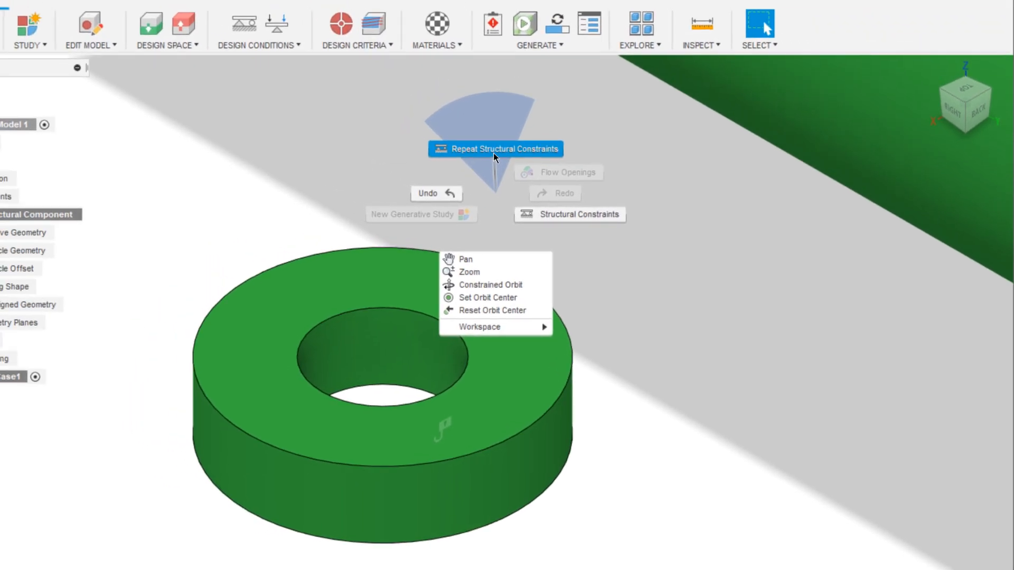
pyautogui.click(495, 173)
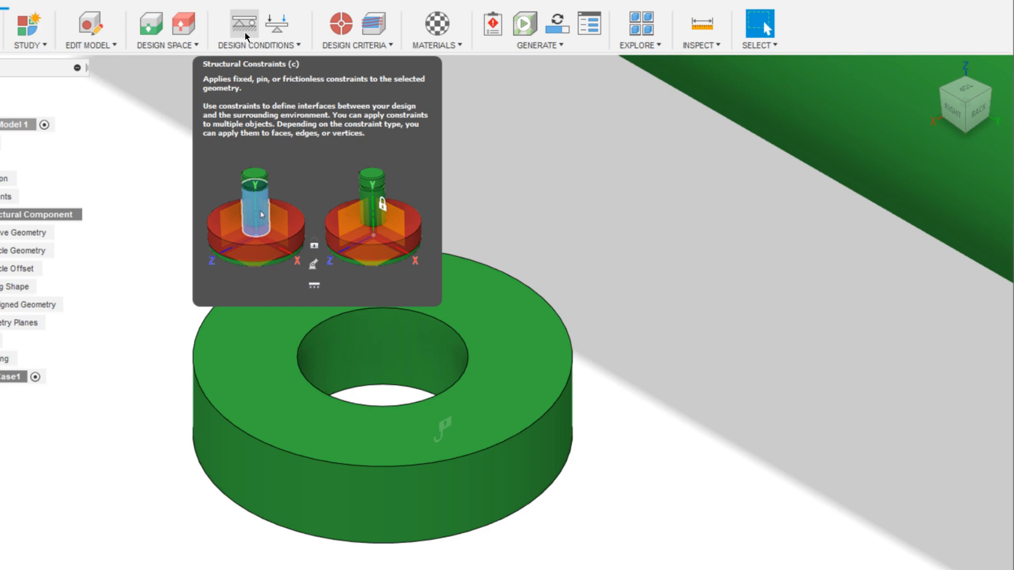
pyautogui.click(244, 30)
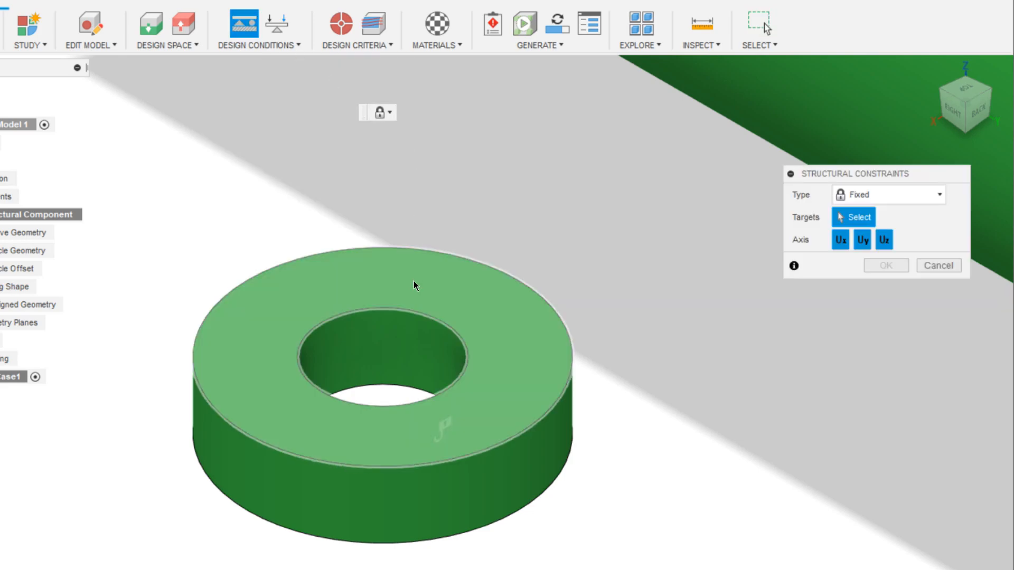
pyautogui.click(417, 284)
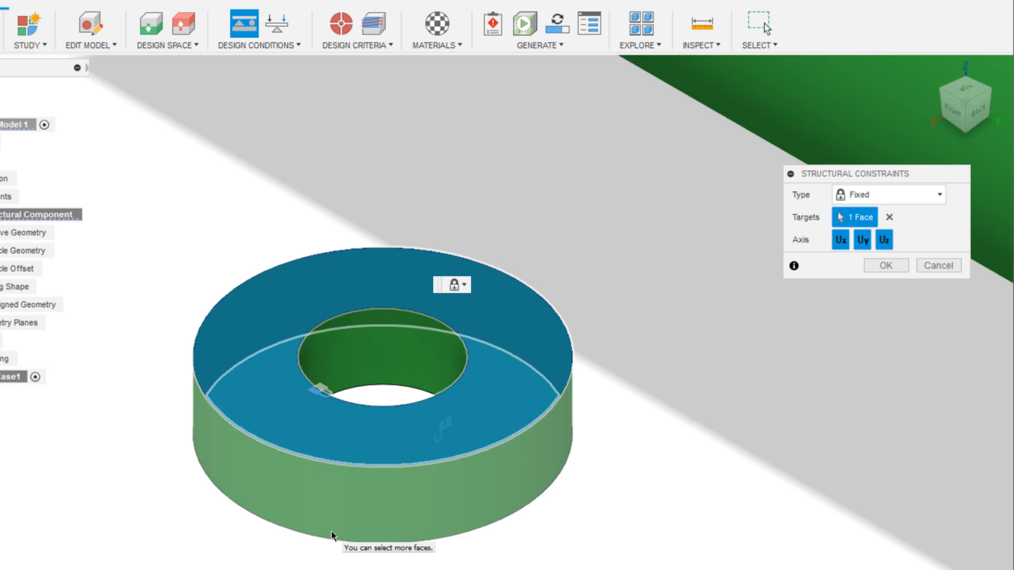
pyautogui.click(286, 414)
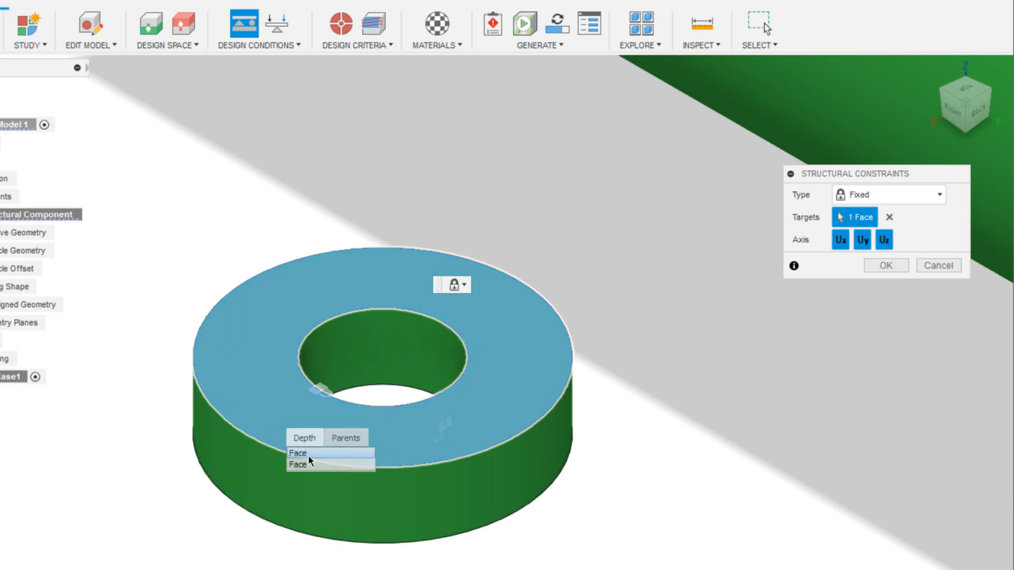
pyautogui.click(305, 464)
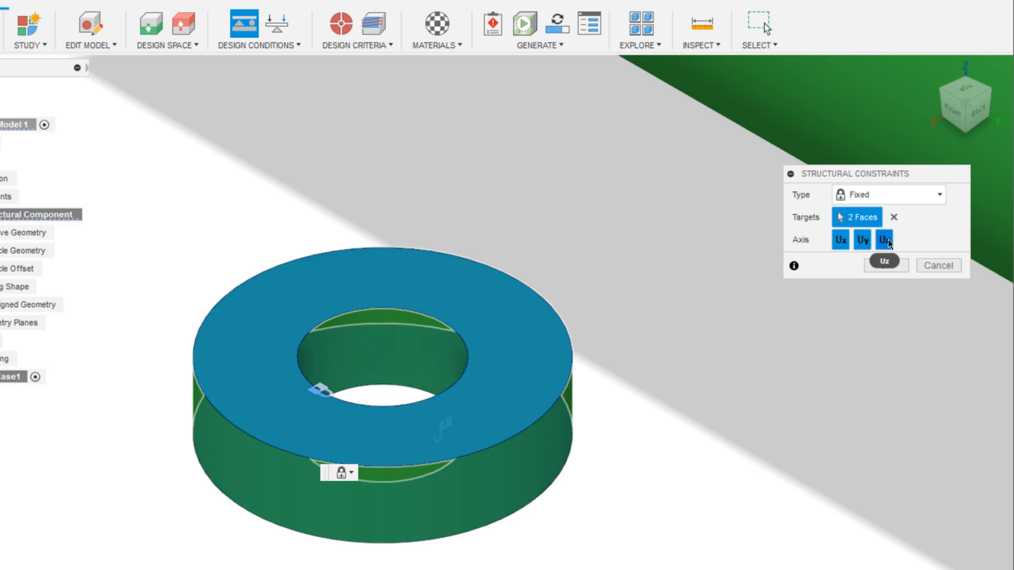
# Free the Ux and Uy axes so the ring's two flat faces are fixed only in Uz, and apply the constraint.
pyautogui.click(849, 246)
pyautogui.click(863, 242)
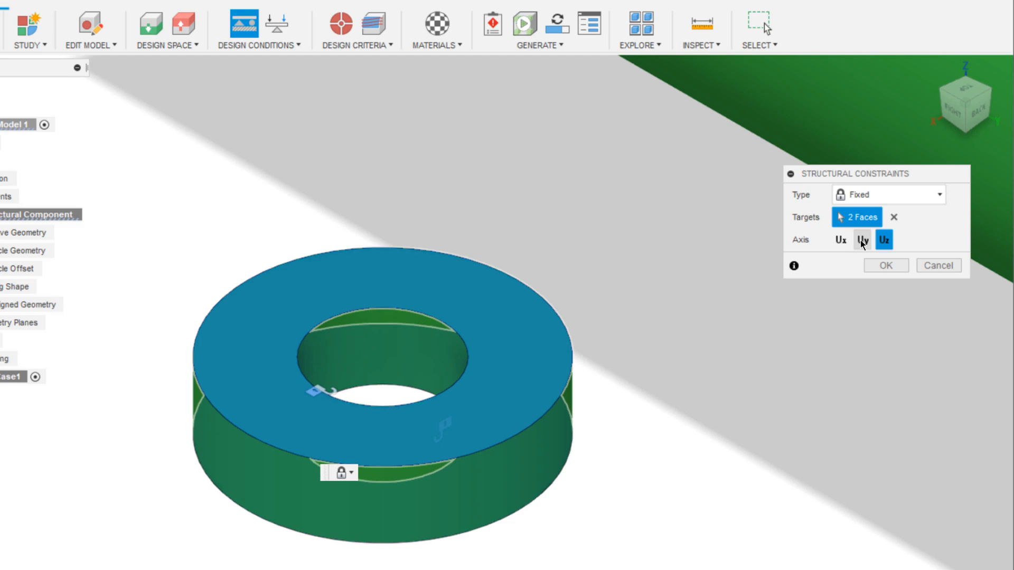
pyautogui.scroll(10, 333, 339)
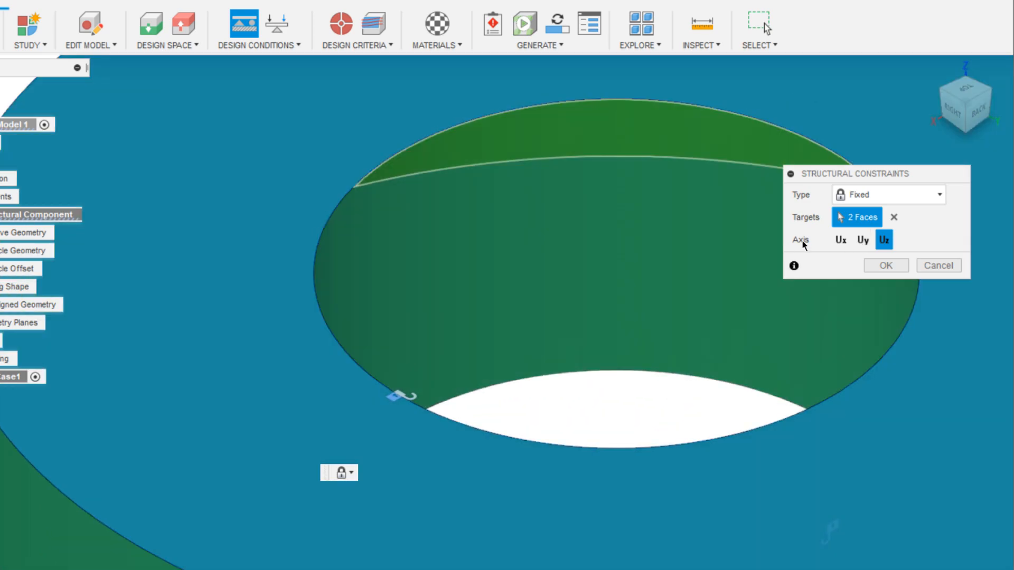
pyautogui.click(839, 240)
pyautogui.click(862, 240)
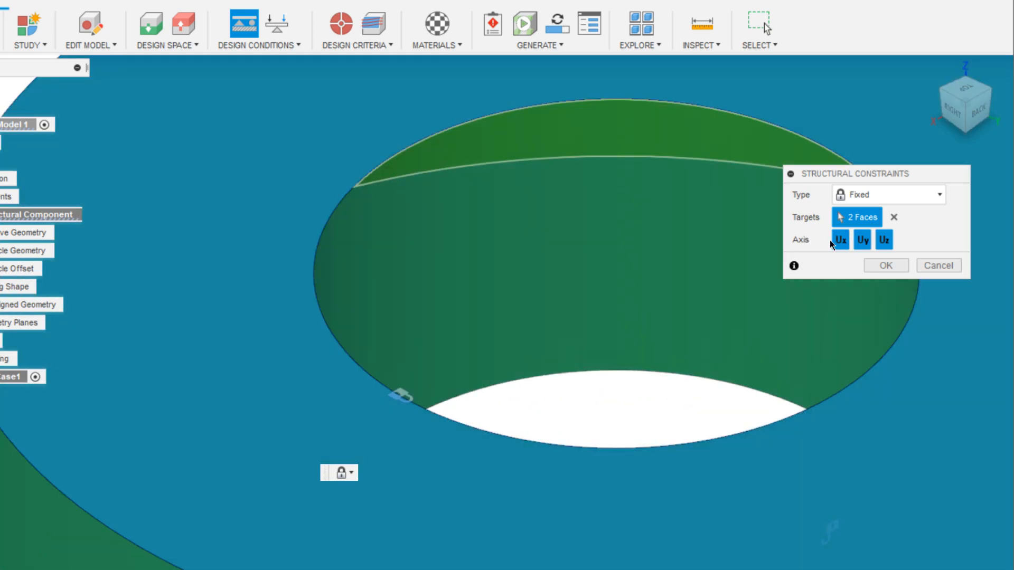
pyautogui.click(843, 242)
pyautogui.scroll(-10, 353, 284)
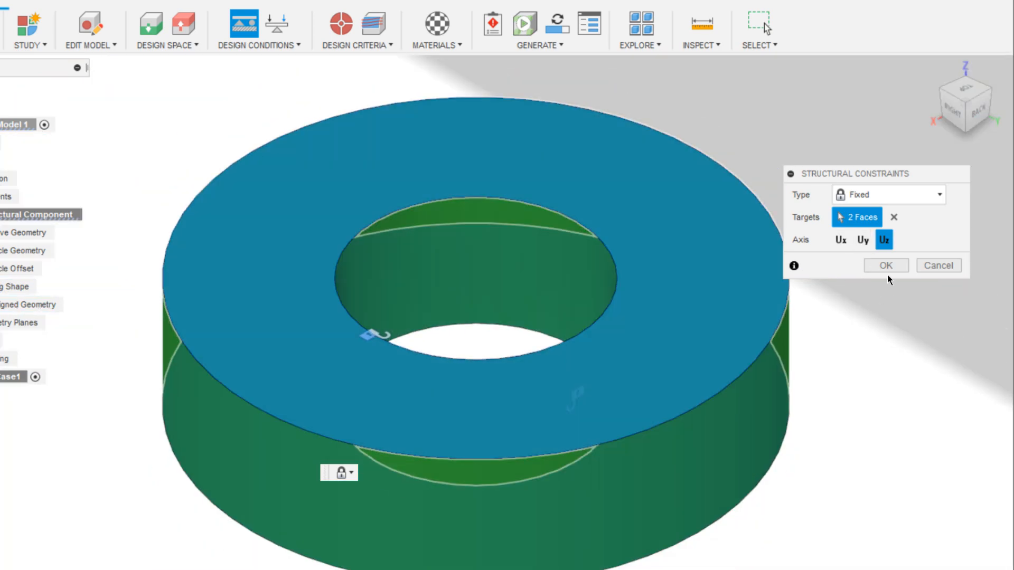
pyautogui.click(892, 266)
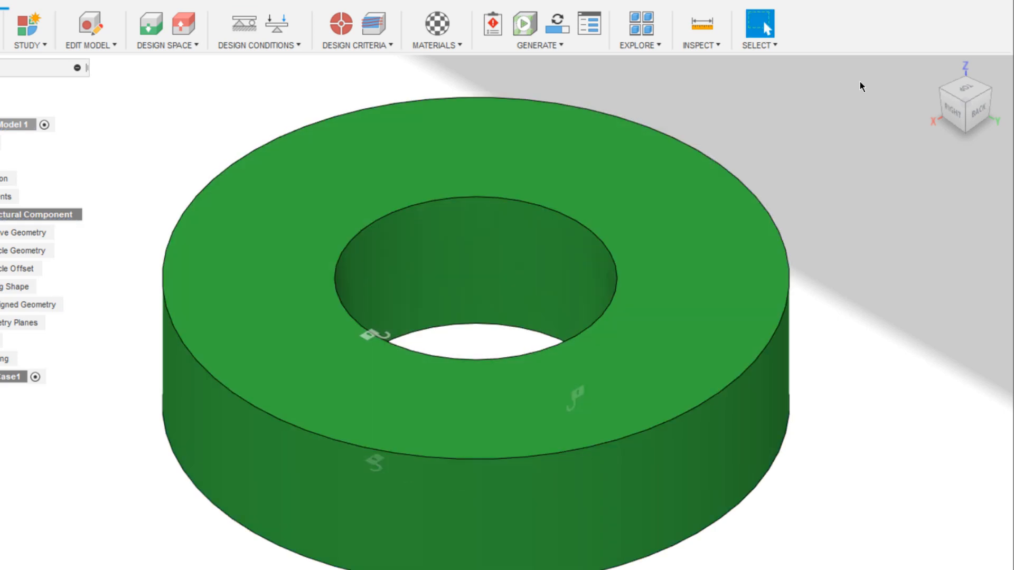
# Start a structural load of type Force targeting the tube's inner cylindrical face.
pyautogui.click(930, 67)
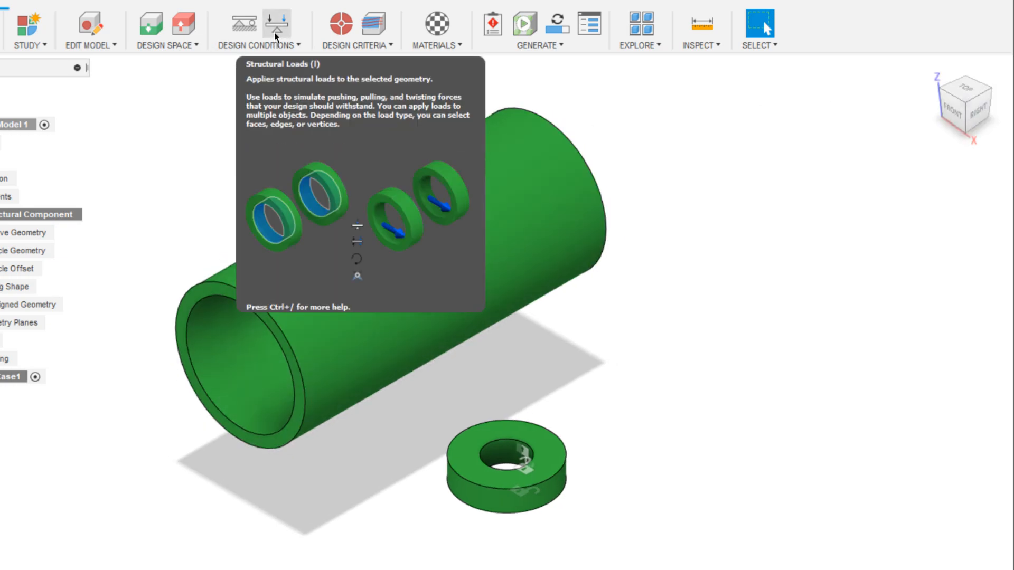
pyautogui.click(275, 31)
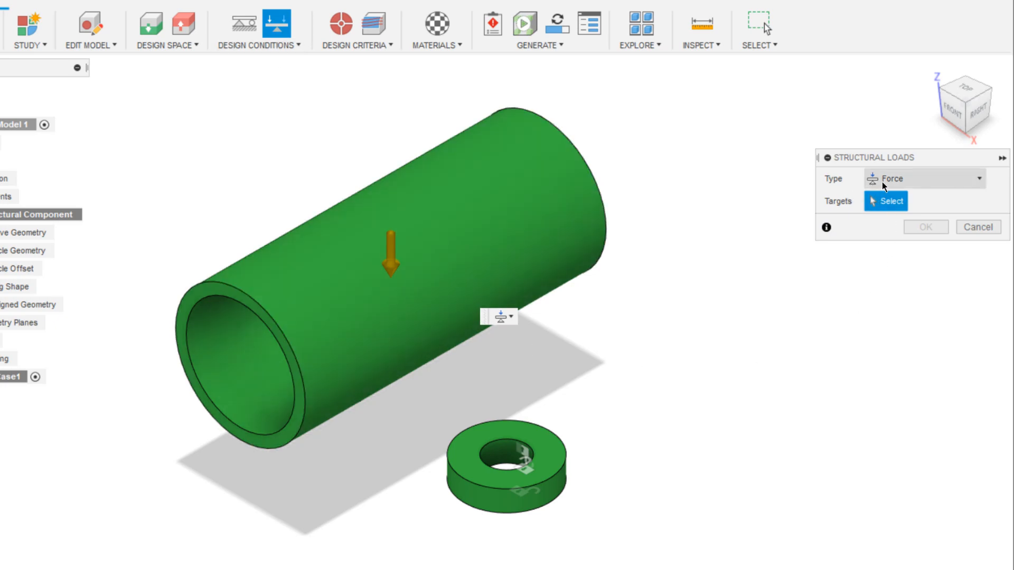
pyautogui.click(907, 181)
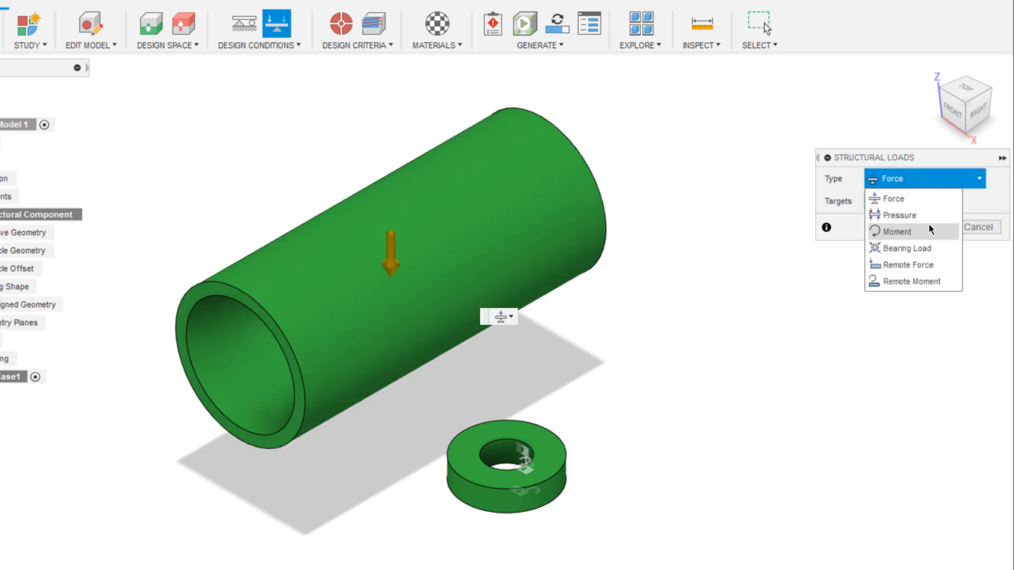
pyautogui.click(923, 179)
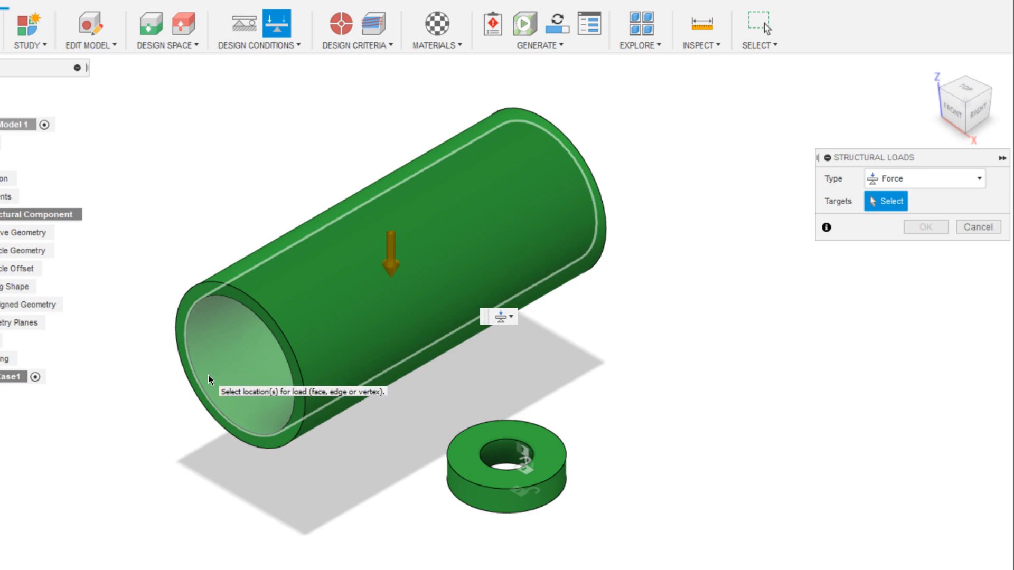
pyautogui.click(232, 356)
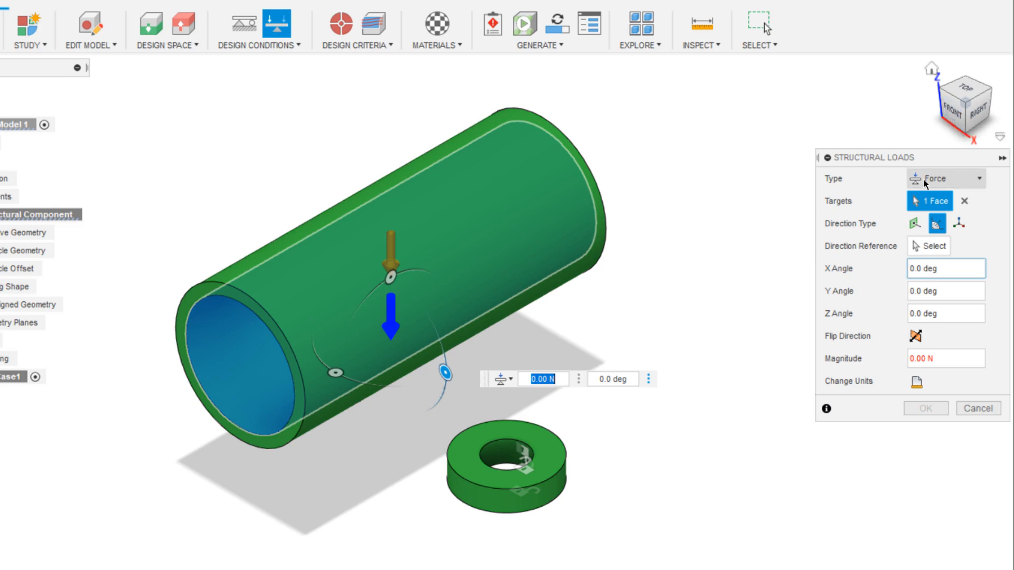
pyautogui.click(952, 112)
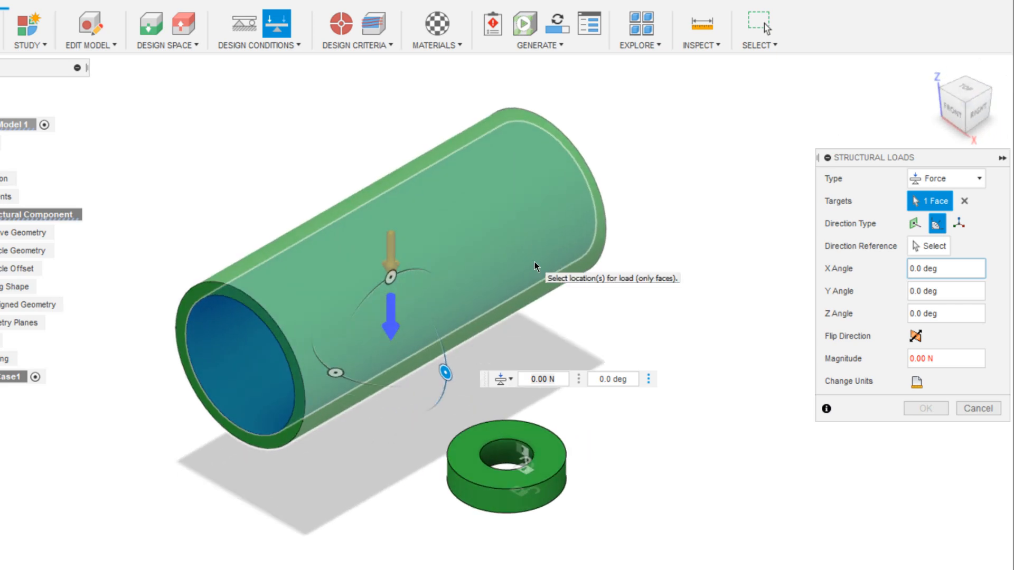
# Set the X angle of the force on the tube's inner face to -90 deg.
pyautogui.keyDown('shift'); pyautogui.moveTo(546, 269); pyautogui.dragTo(600, 237, button='middle'); pyautogui.keyUp('shift')
pyautogui.scroll(3, 422, 283)
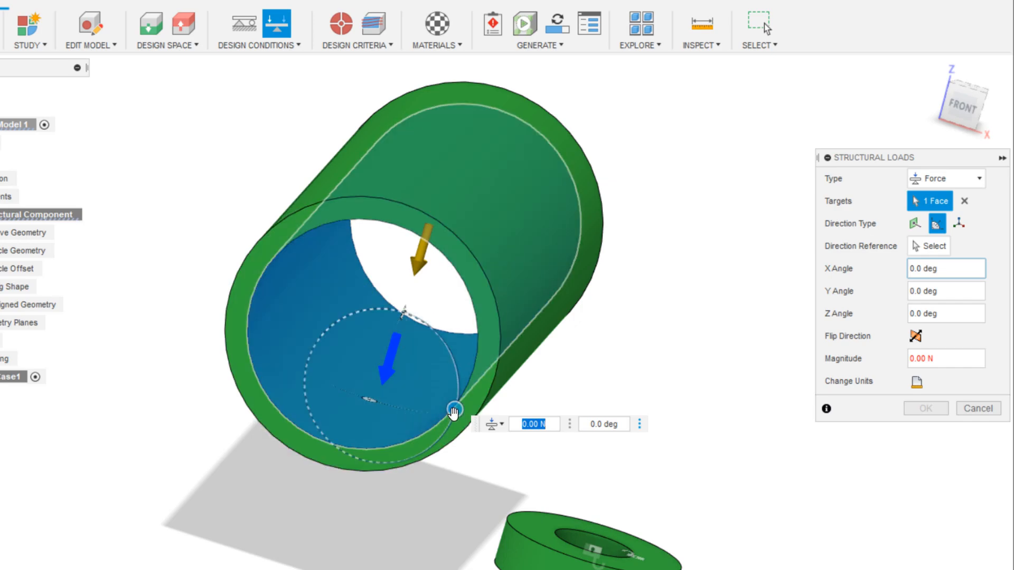
pyautogui.moveTo(454, 411); pyautogui.dragTo(349, 457)
pyautogui.write('-90')
pyautogui.press('Return')
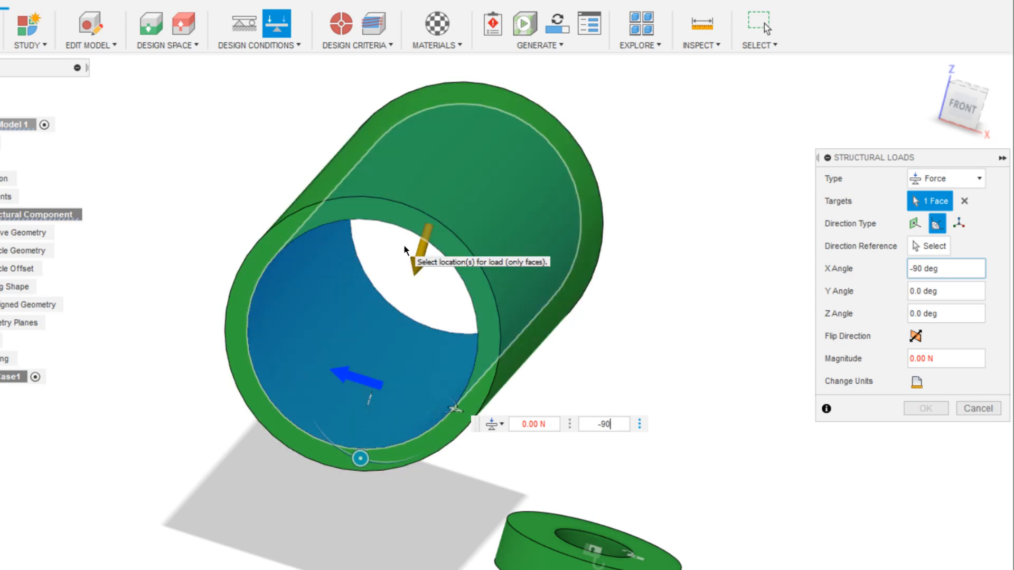
pyautogui.keyDown('shift'); pyautogui.moveTo(419, 341); pyautogui.dragTo(602, 312, button='middle'); pyautogui.keyUp('shift')
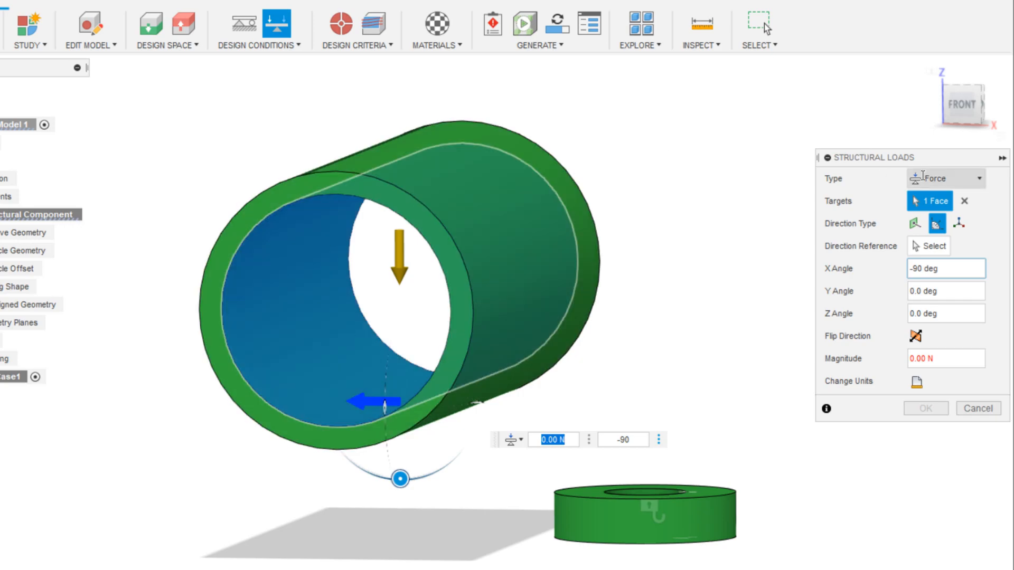
# Change the load on the tube's inner face to a Bearing Load and set its angle to -90 deg.
pyautogui.click(963, 181)
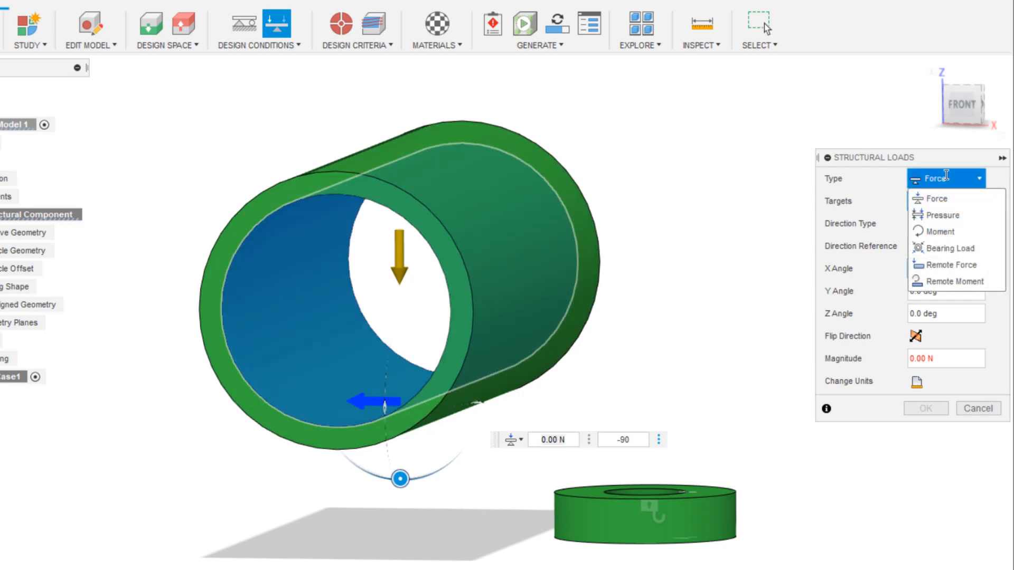
pyautogui.click(951, 248)
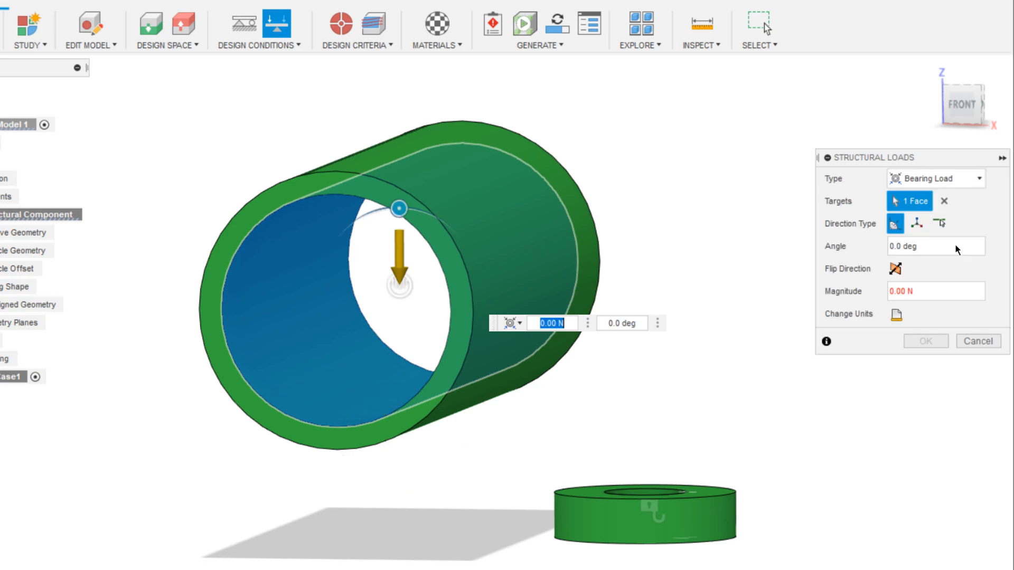
pyautogui.scroll(5, 392, 272)
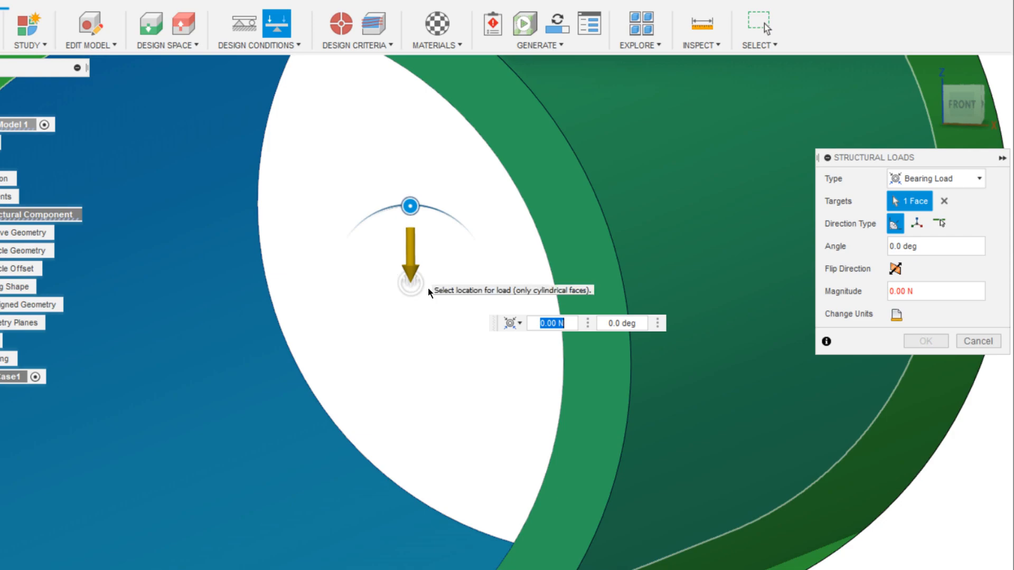
pyautogui.scroll(-5, 427, 287)
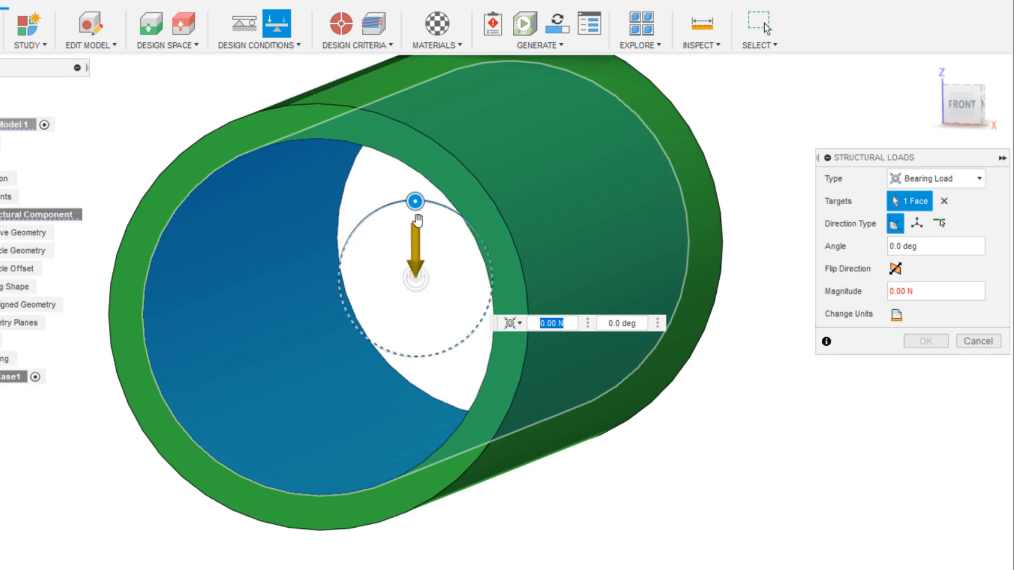
pyautogui.moveTo(415, 202); pyautogui.dragTo(357, 277)
pyautogui.write('-90')
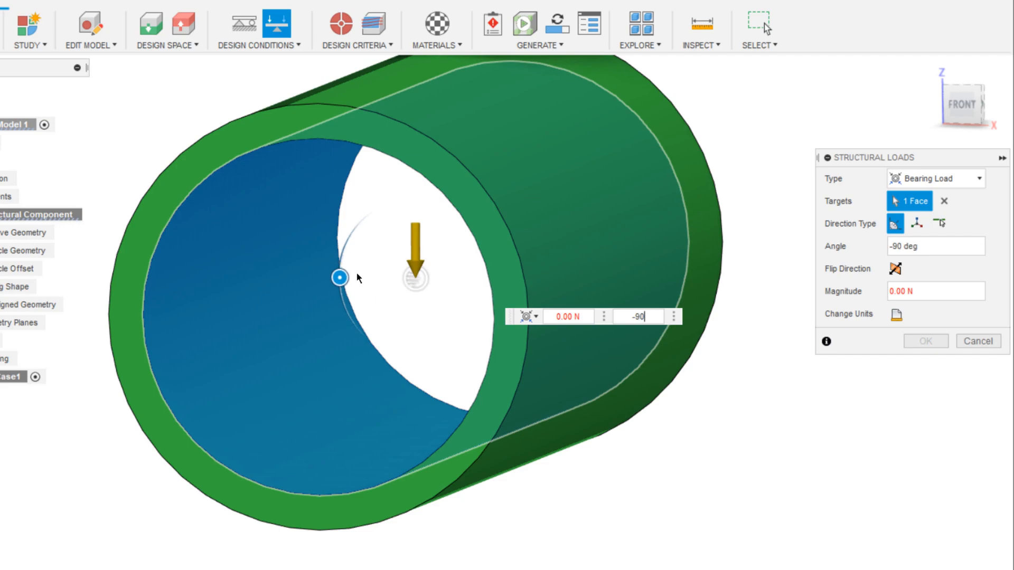
# Set the bearing load's magnitude to 2500 N and apply the load.
pyautogui.moveTo(928, 292); pyautogui.dragTo(875, 293)
pyautogui.write('255')
pyautogui.write('00')
pyautogui.moveTo(914, 292); pyautogui.dragTo(878, 289)
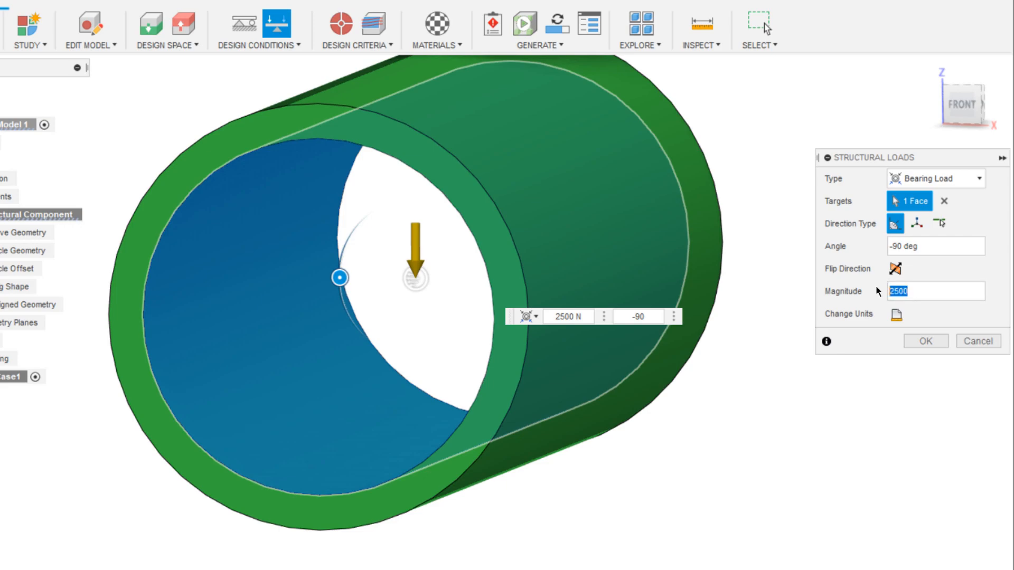
pyautogui.click(916, 341)
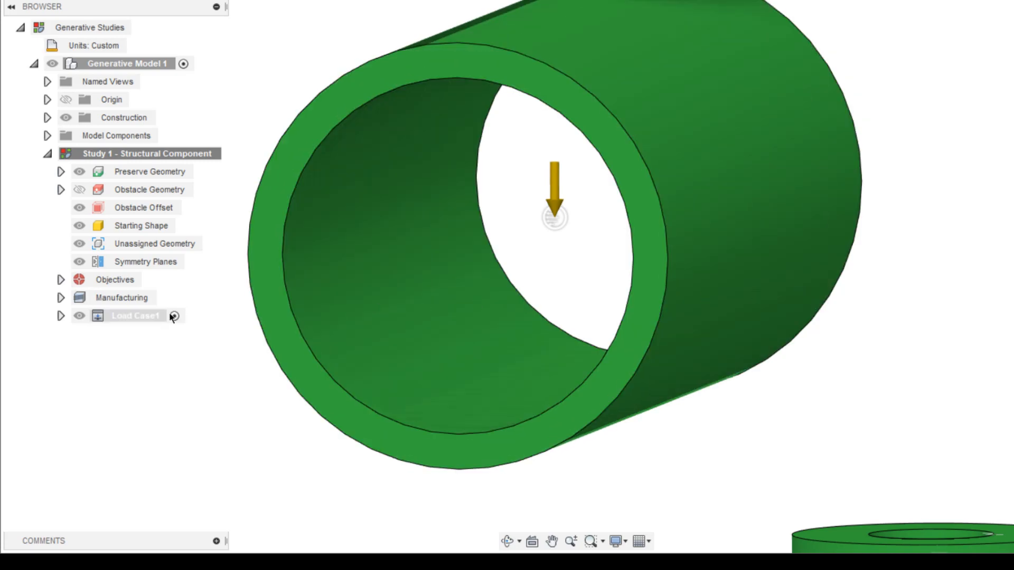
# Rename Load Case1 to Front Load.
pyautogui.click(140, 315)
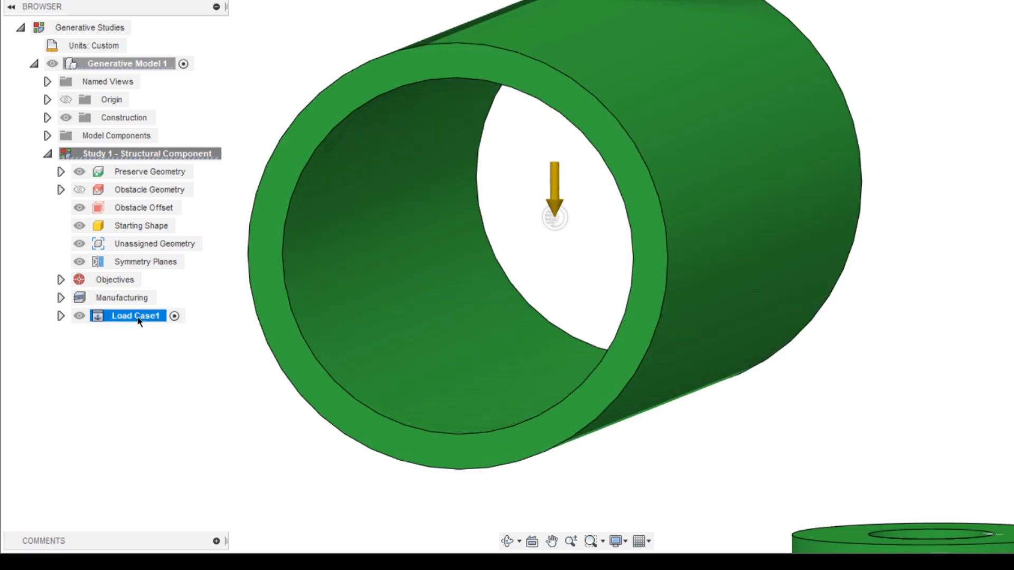
pyautogui.click(132, 319)
pyautogui.press('Return')
# Clone the Front Load load case and rename the copy to Back Load.
pyautogui.rightClick(131, 320)
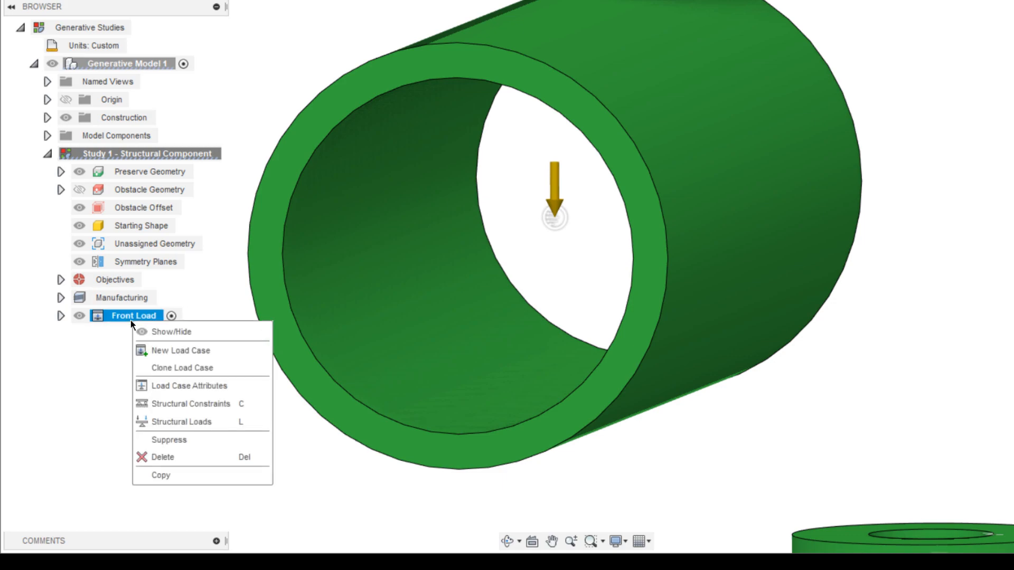
pyautogui.click(179, 364)
pyautogui.click(136, 334)
pyautogui.doubleClick(137, 334)
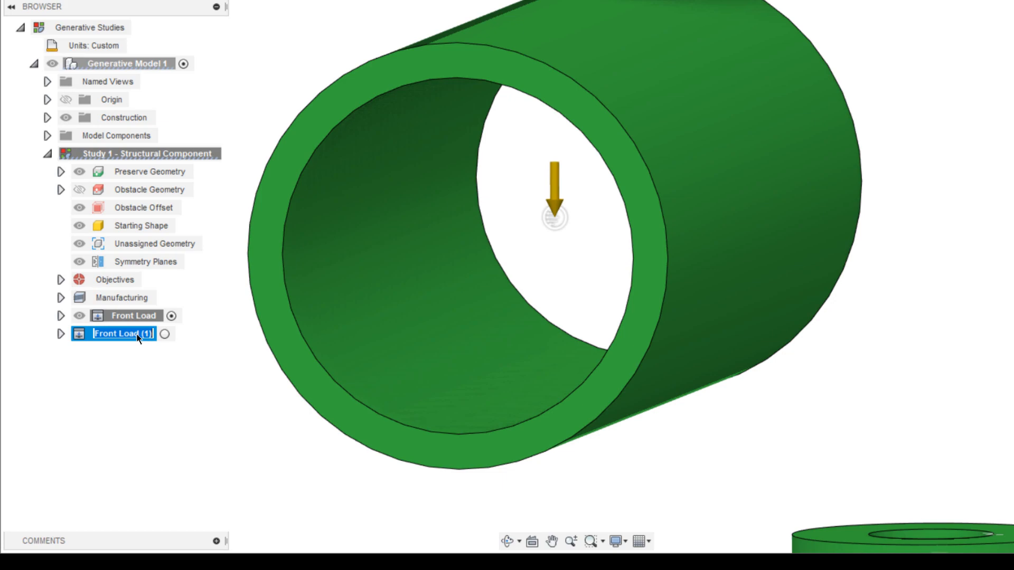
pyautogui.write('Back Load')
pyautogui.press('Return')
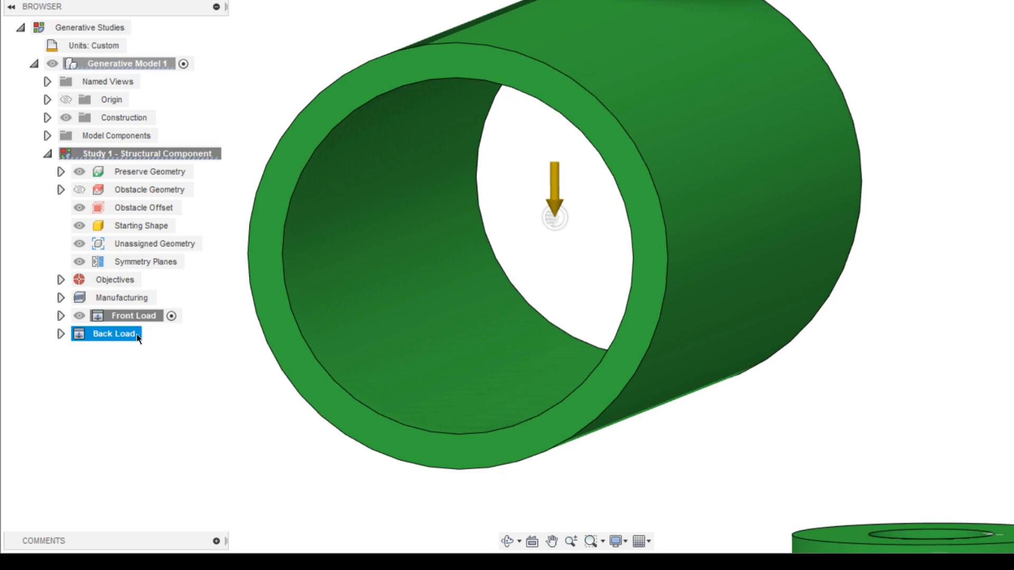
# Activate the Back Load case and set its bearing load's angle to -270 deg, applying the edit.
pyautogui.click(149, 334)
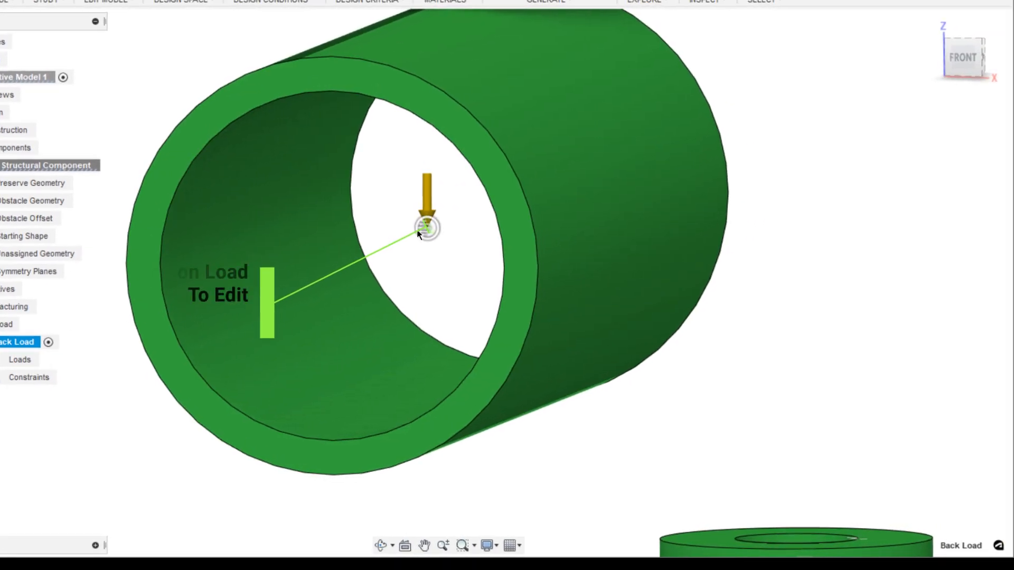
pyautogui.doubleClick(514, 221)
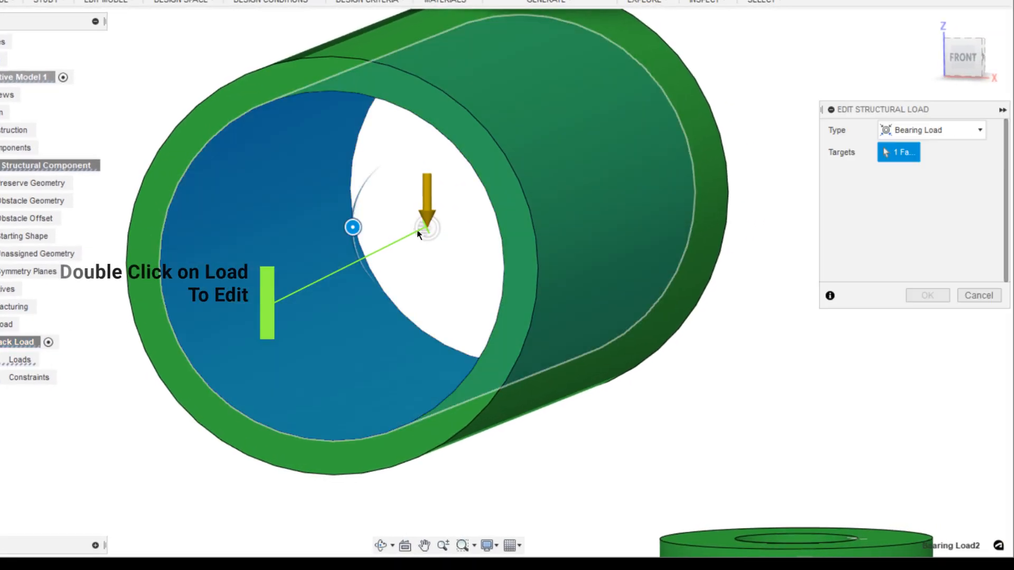
pyautogui.moveTo(352, 227); pyautogui.dragTo(499, 233)
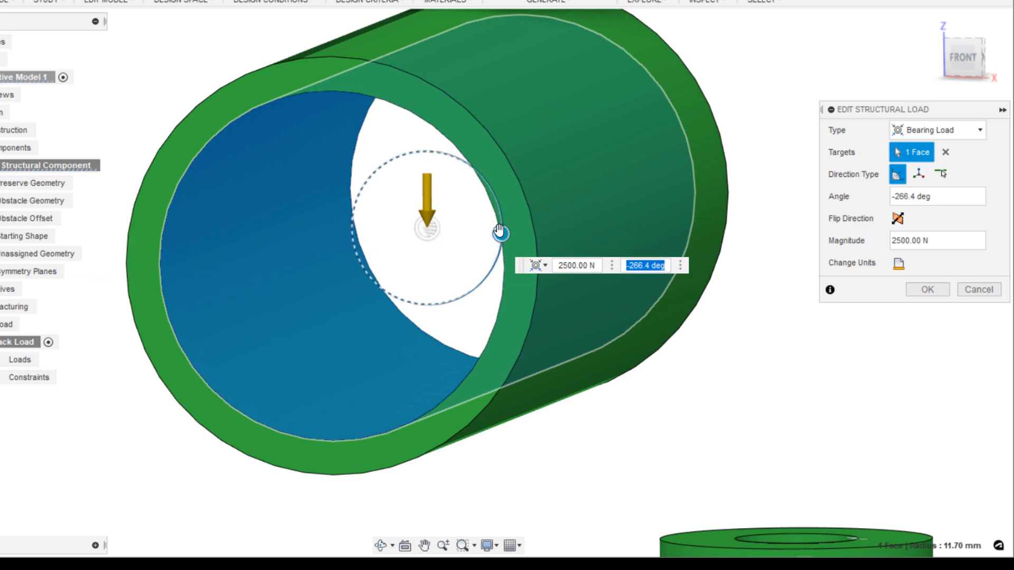
pyautogui.write('-270')
pyautogui.press('Return')
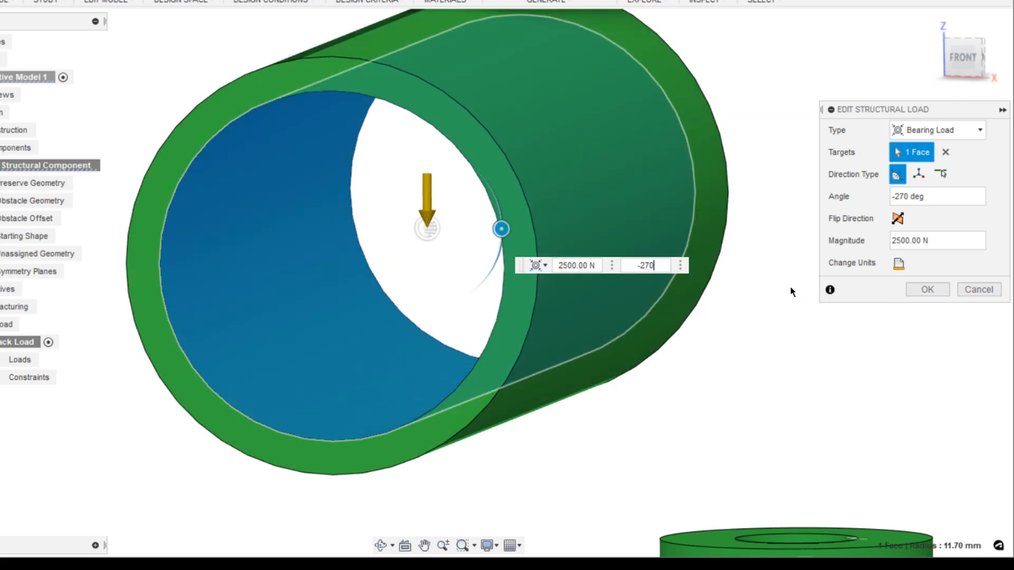
pyautogui.click(922, 294)
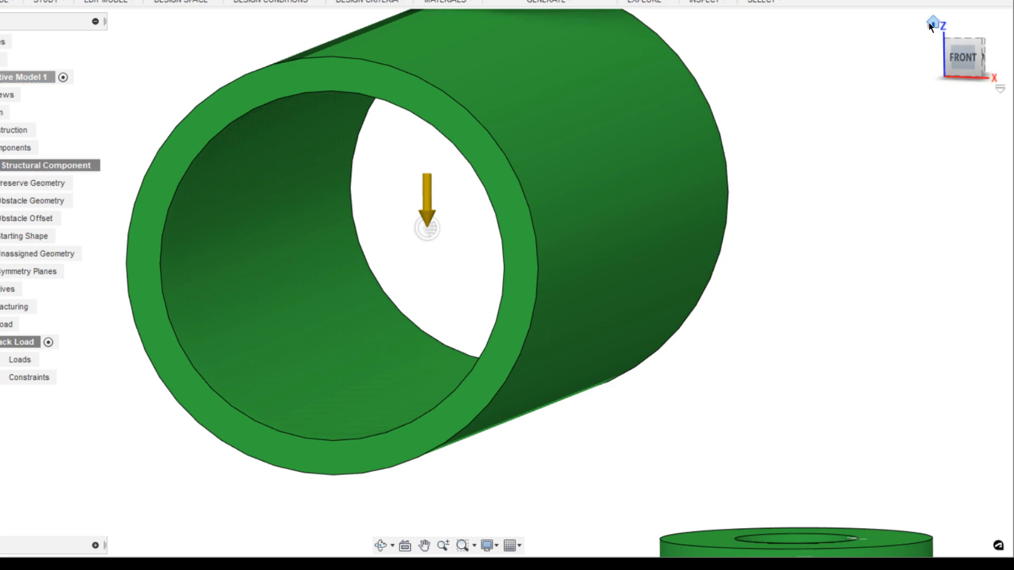
# Review the study's objectives and limits, keep Minimize Mass with a safety factor of 2.00 and no buckling limit, and accept them.
pyautogui.click(931, 24)
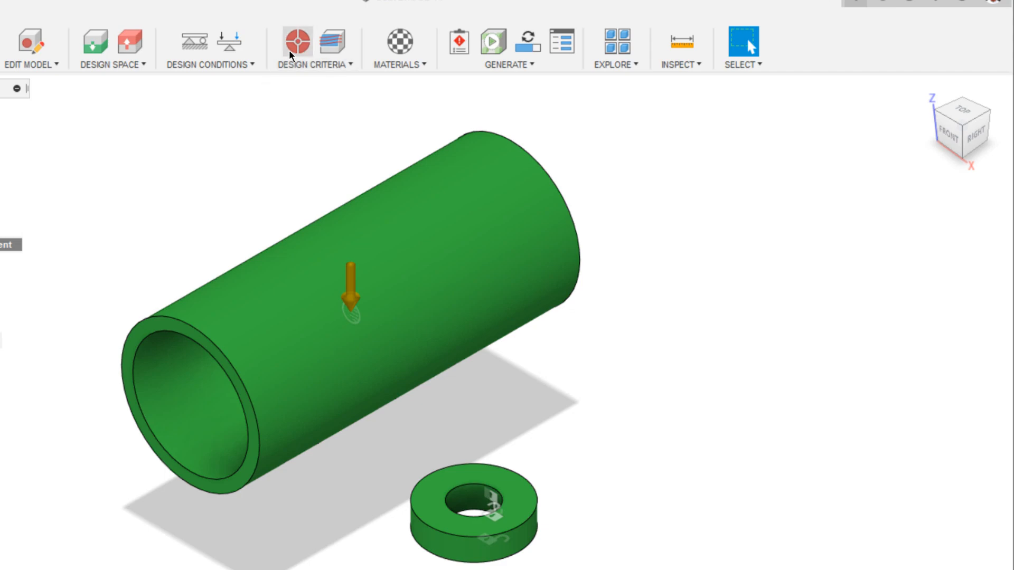
pyautogui.click(292, 52)
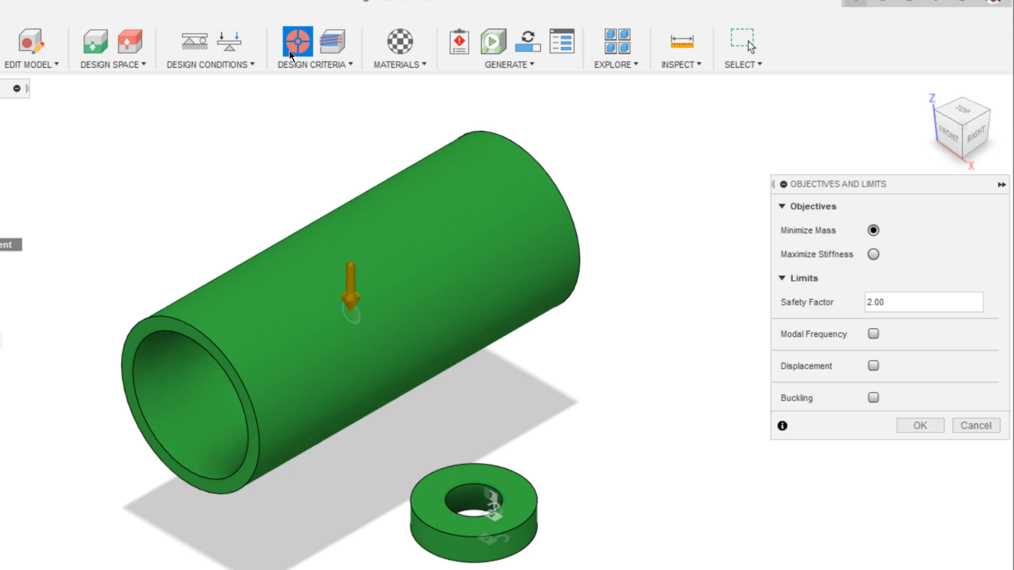
pyautogui.moveTo(868, 189); pyautogui.dragTo(795, 164)
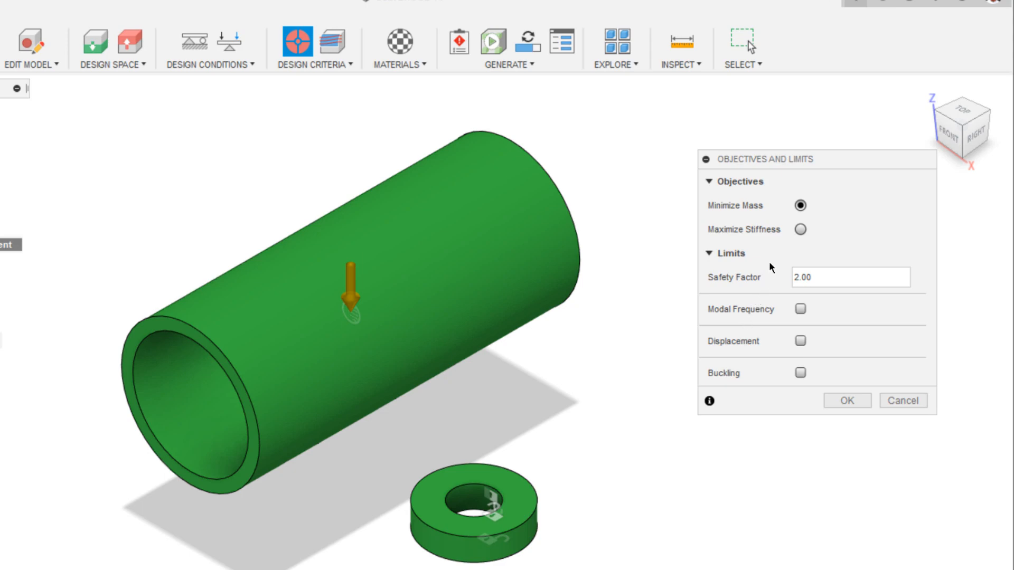
pyautogui.click(801, 229)
pyautogui.click(801, 229)
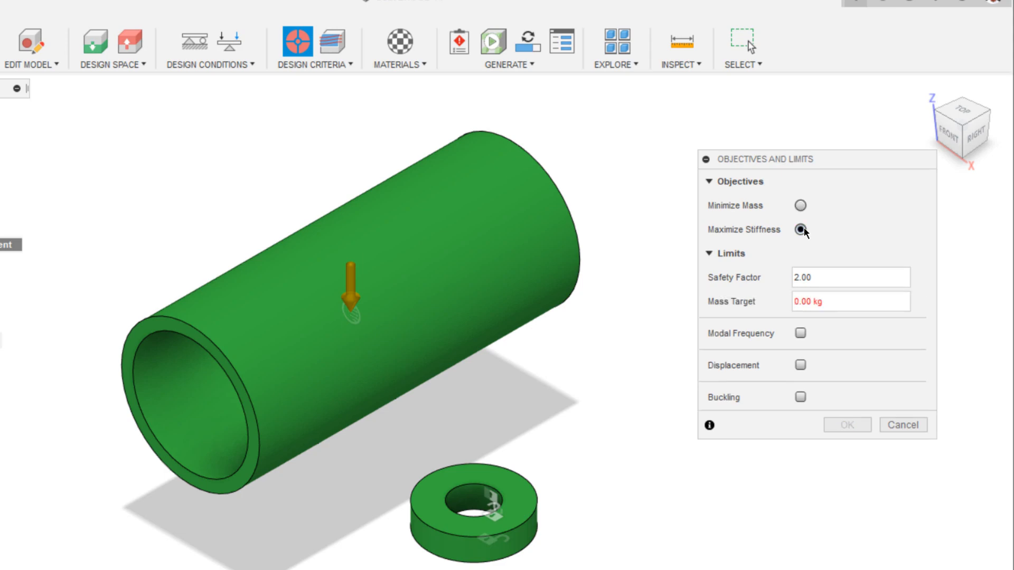
pyautogui.moveTo(835, 278); pyautogui.dragTo(784, 315)
pyautogui.click(800, 206)
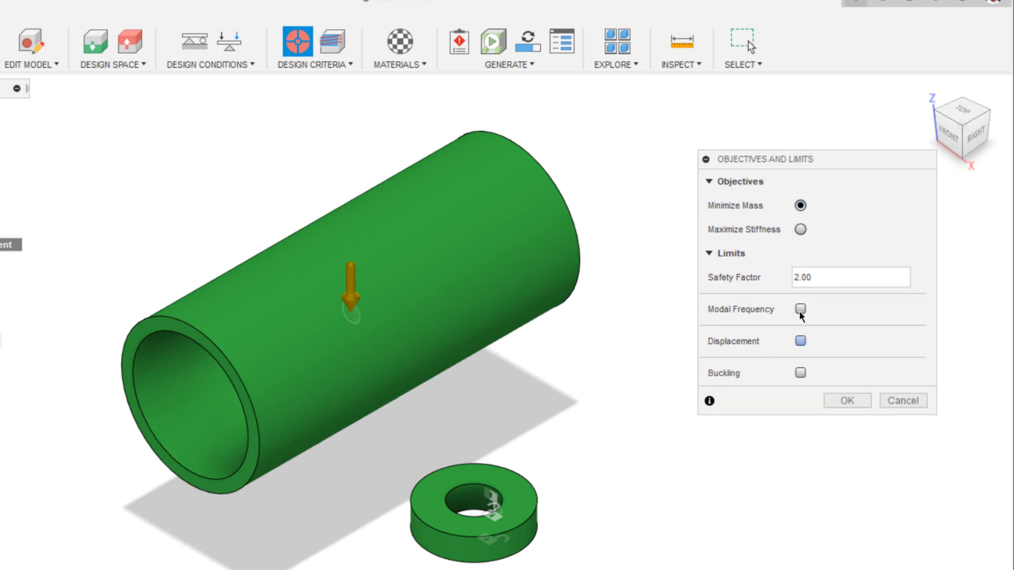
pyautogui.click(801, 373)
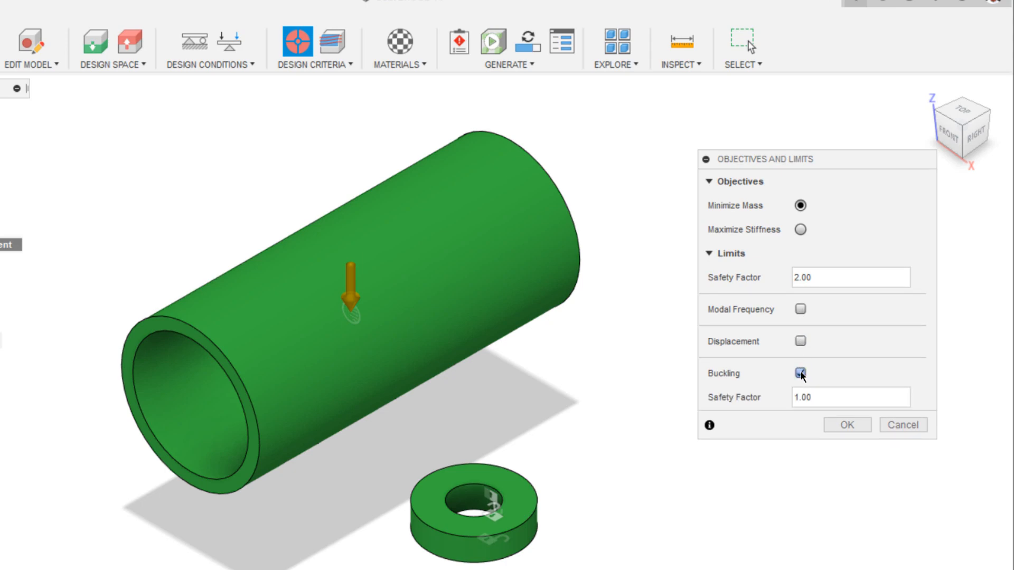
pyautogui.click(801, 373)
pyautogui.click(836, 400)
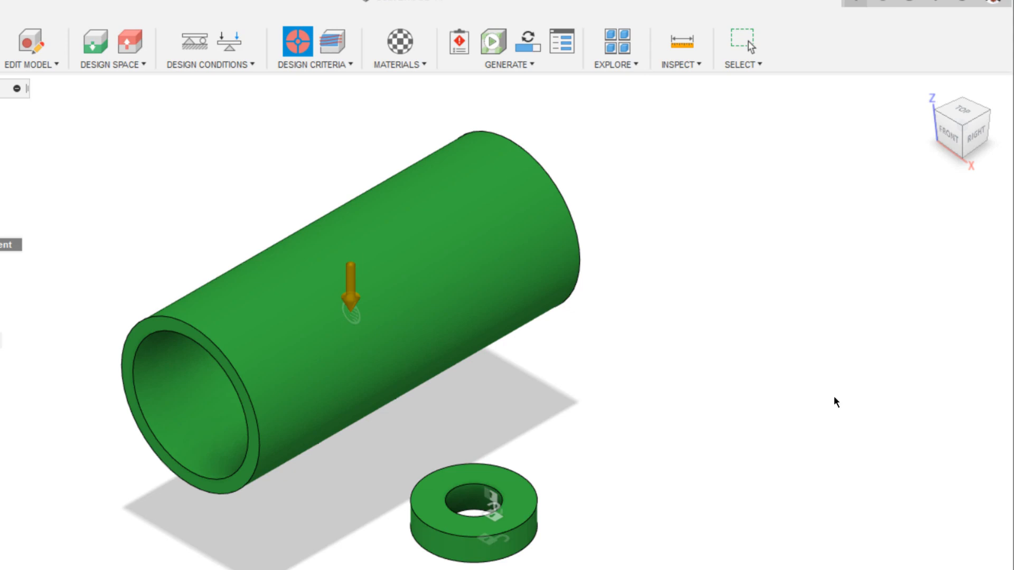
# Open the study's manufacturing criteria and enable Cost Estimation.
pyautogui.click(349, 70)
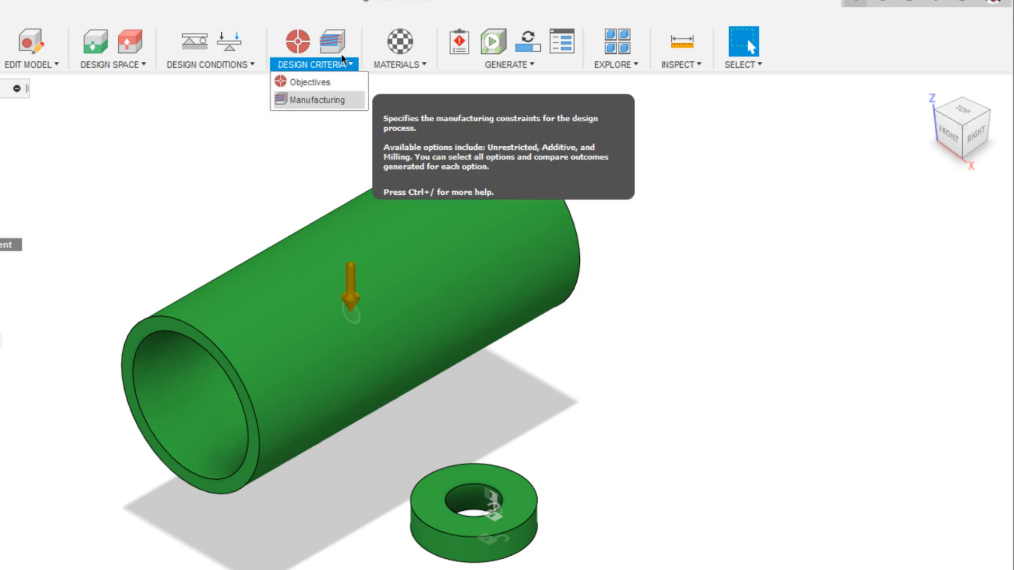
pyautogui.click(336, 43)
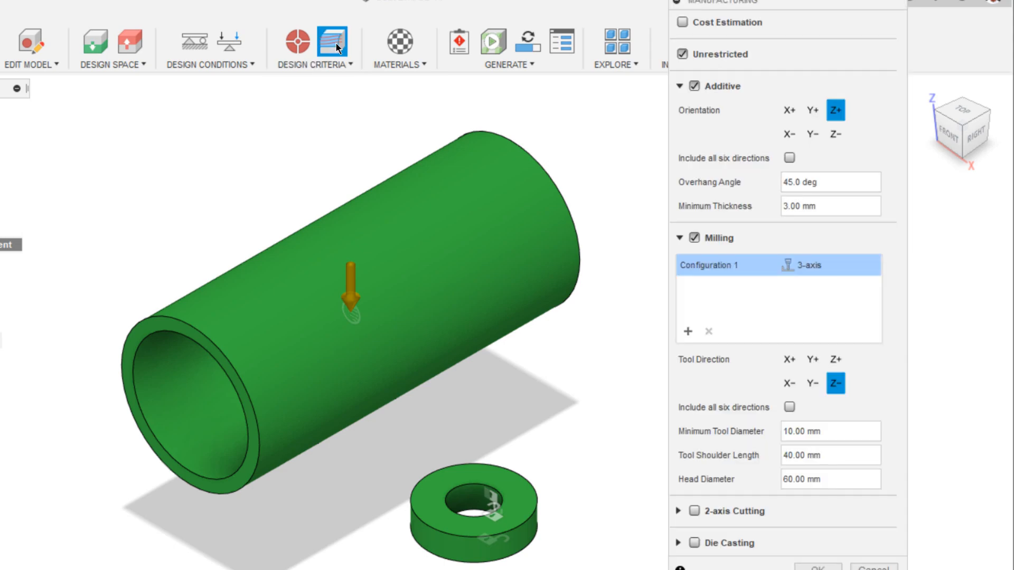
pyautogui.click(682, 22)
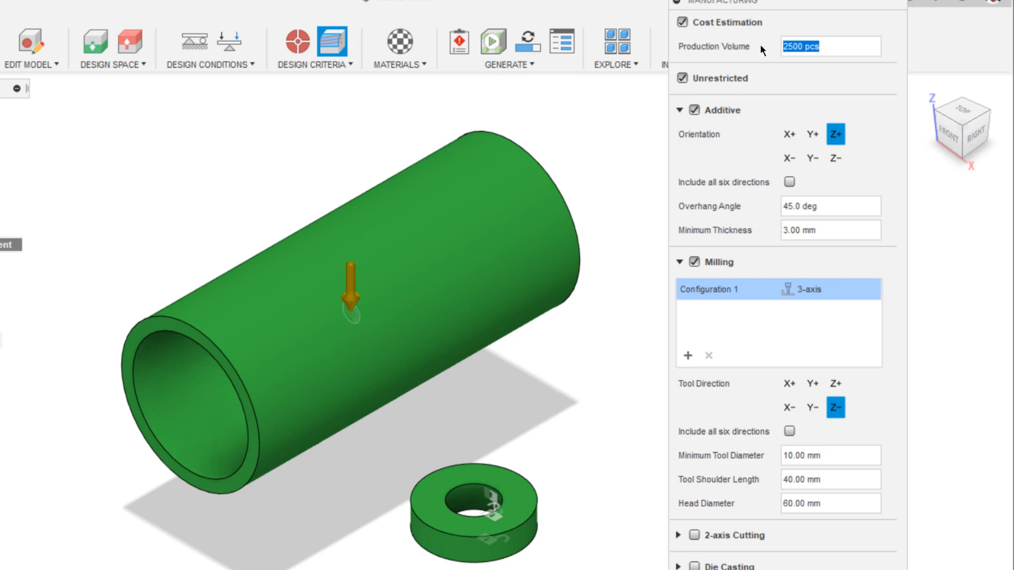
# Keep the production volume at 2500 pcs and set the Additive method to include all six orientations with 3.00 mm minimum thickness.
pyautogui.press('Return')
pyautogui.moveTo(708, 97)
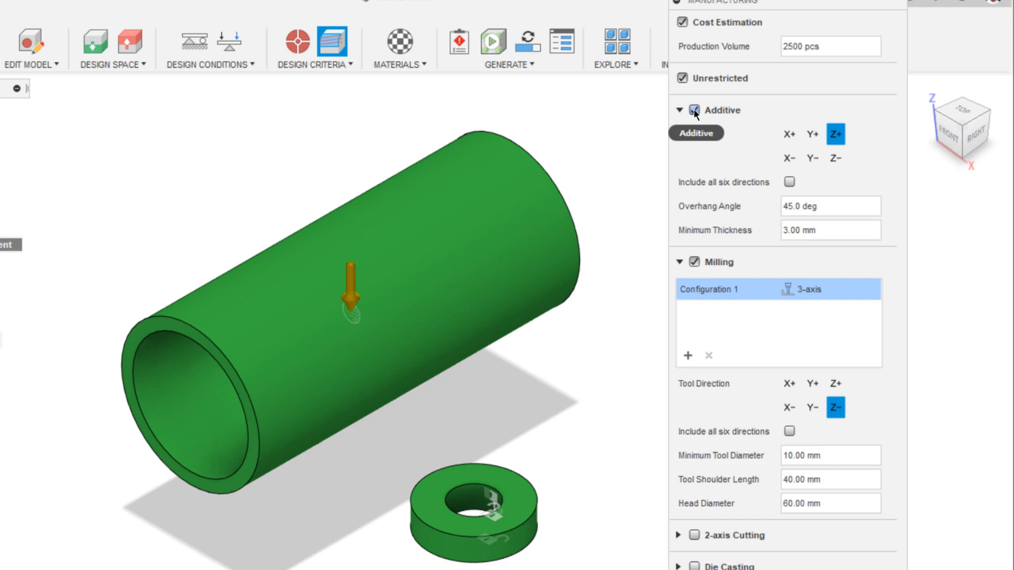
pyautogui.click(695, 111)
pyautogui.click(694, 110)
pyautogui.click(789, 182)
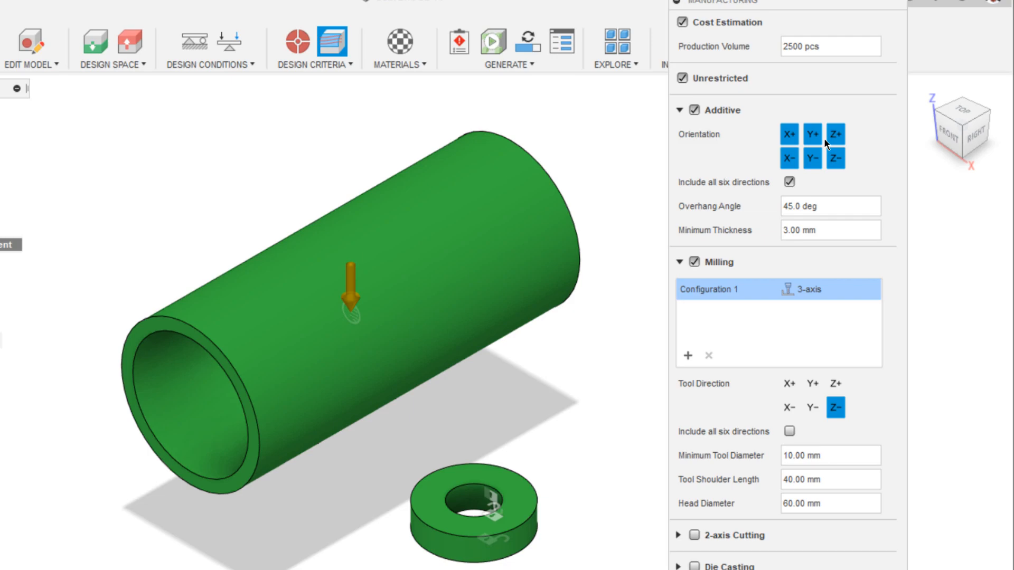
pyautogui.moveTo(838, 230); pyautogui.dragTo(771, 232)
pyautogui.click(742, 222)
# Keep milling Configuration 1 as 3-axis and add the Y+, Y- and Z+ tool directions.
pyautogui.click(787, 295)
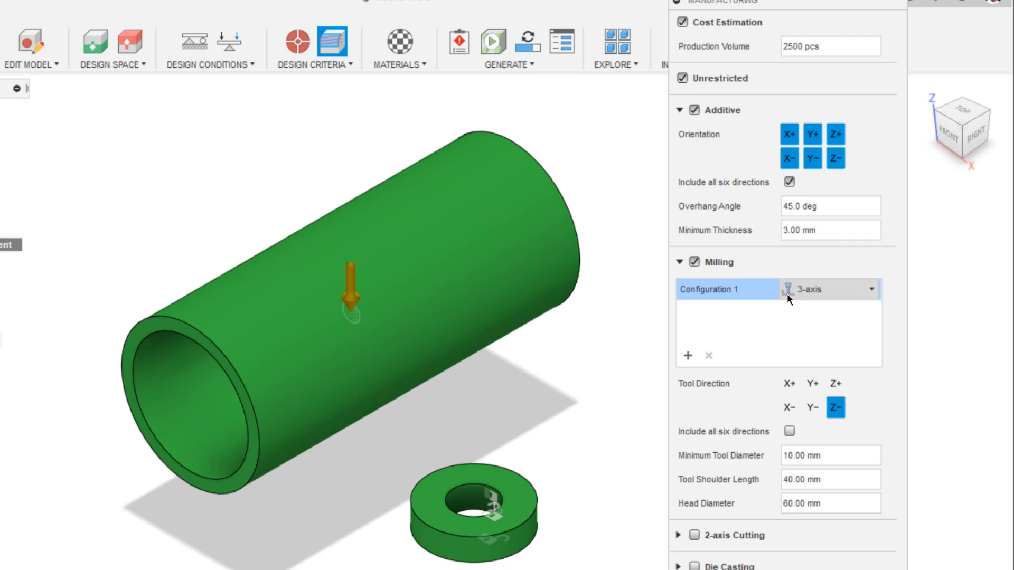
pyautogui.click(787, 294)
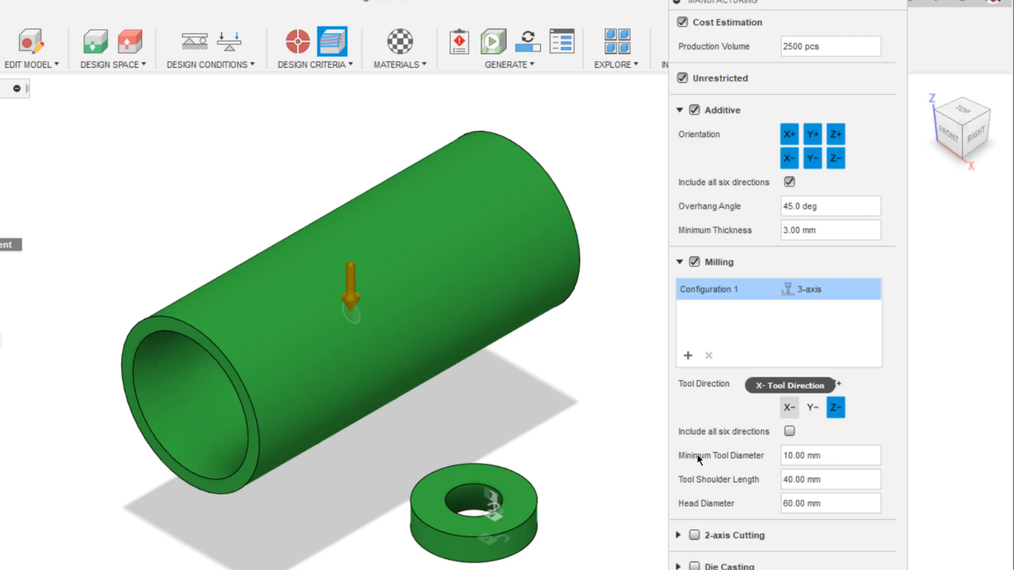
pyautogui.click(812, 385)
pyautogui.click(812, 403)
pyautogui.click(835, 381)
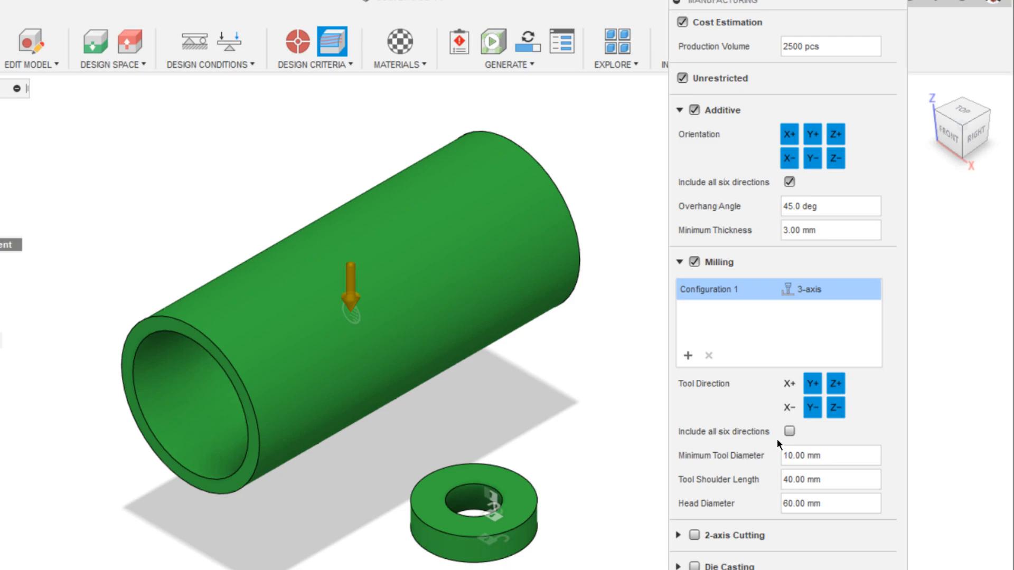
# Set milling Configuration 1 to a minimum tool diameter of 6, tool shoulder length of 15 and head diameter of 20 mm.
pyautogui.click(781, 457)
pyautogui.write('6')
pyautogui.click(843, 480)
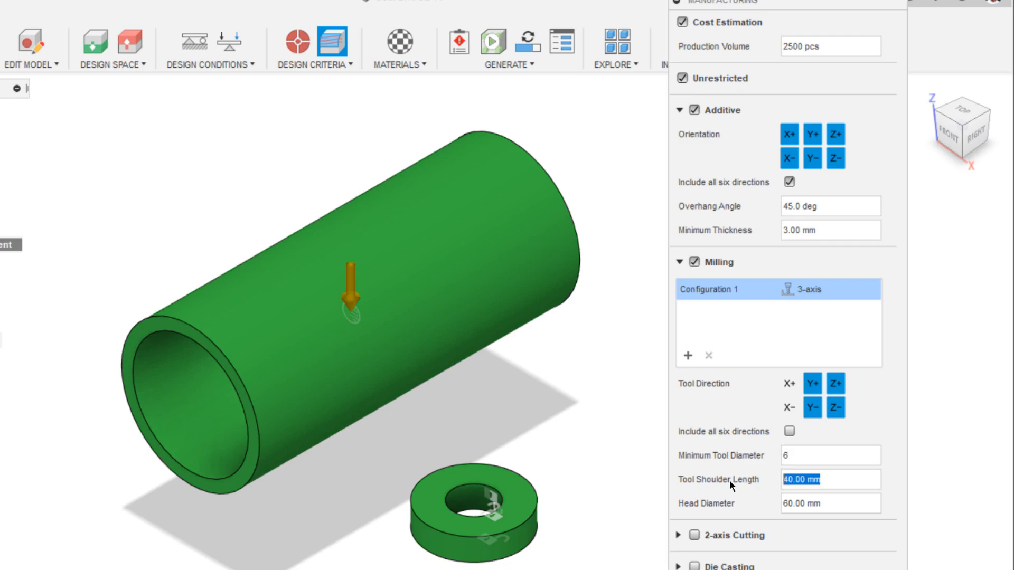
pyautogui.write('15')
pyautogui.click(838, 505)
pyautogui.write('20')
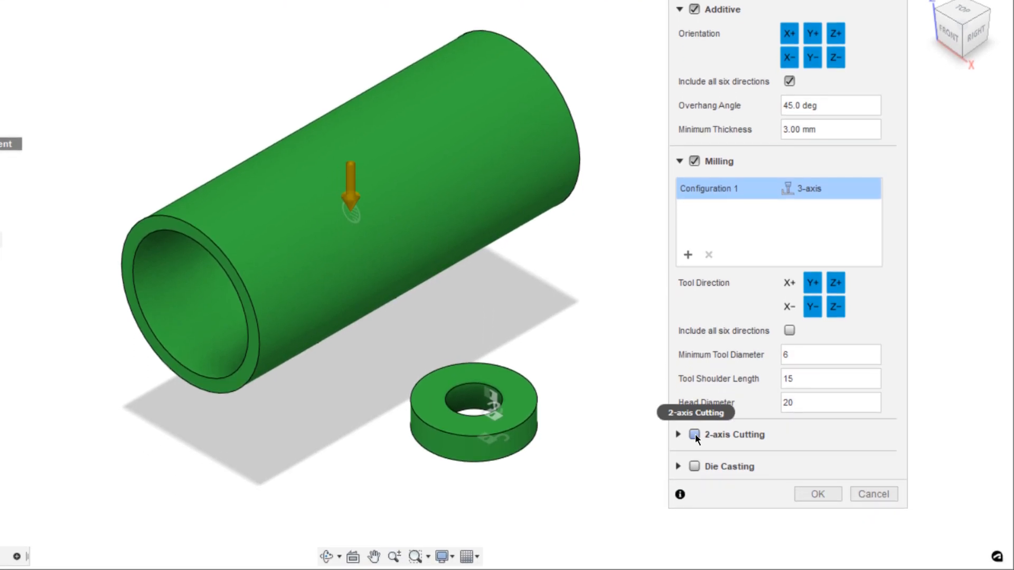
# Leave 2-axis Cutting off and enable Die Casting with Y added as an ejection direction alongside Z.
pyautogui.moveTo(695, 434)
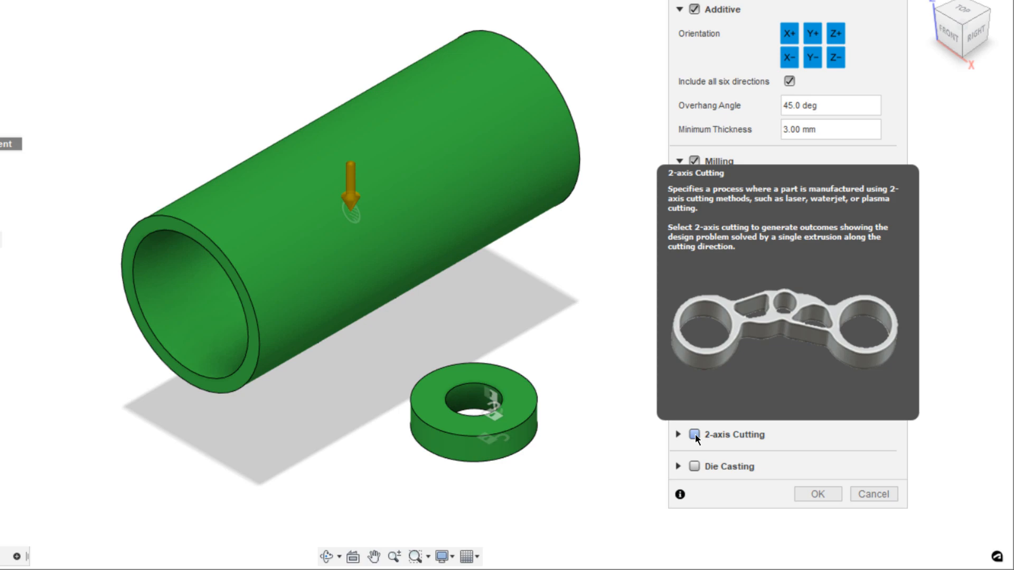
pyautogui.click(695, 467)
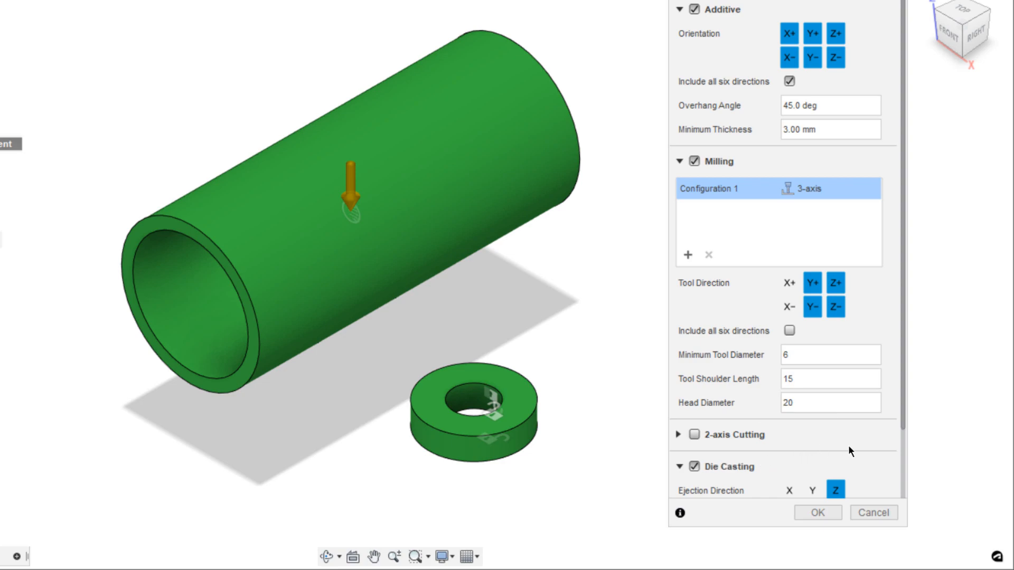
pyautogui.scroll(-2, 848, 445)
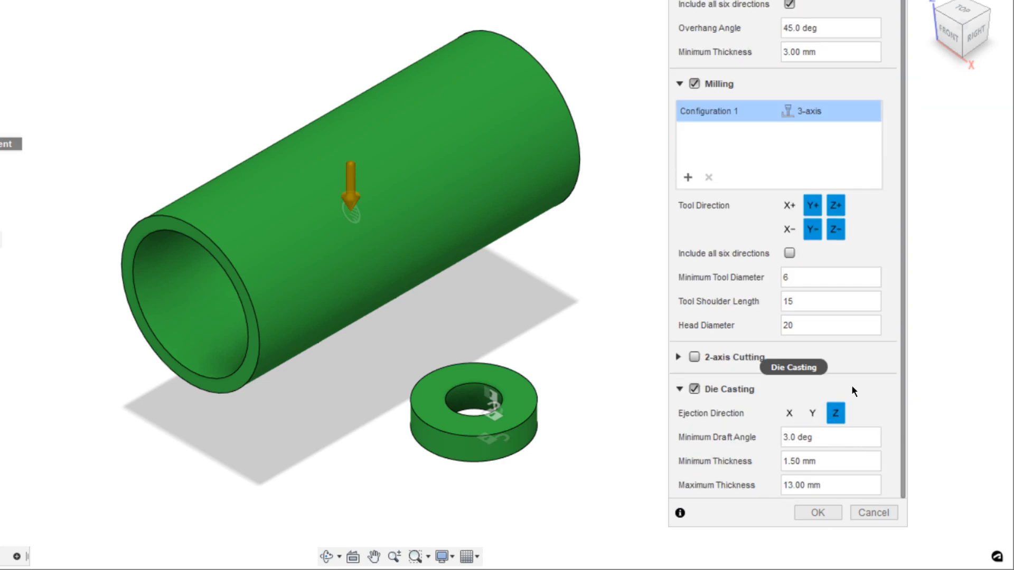
pyautogui.moveTo(851, 386)
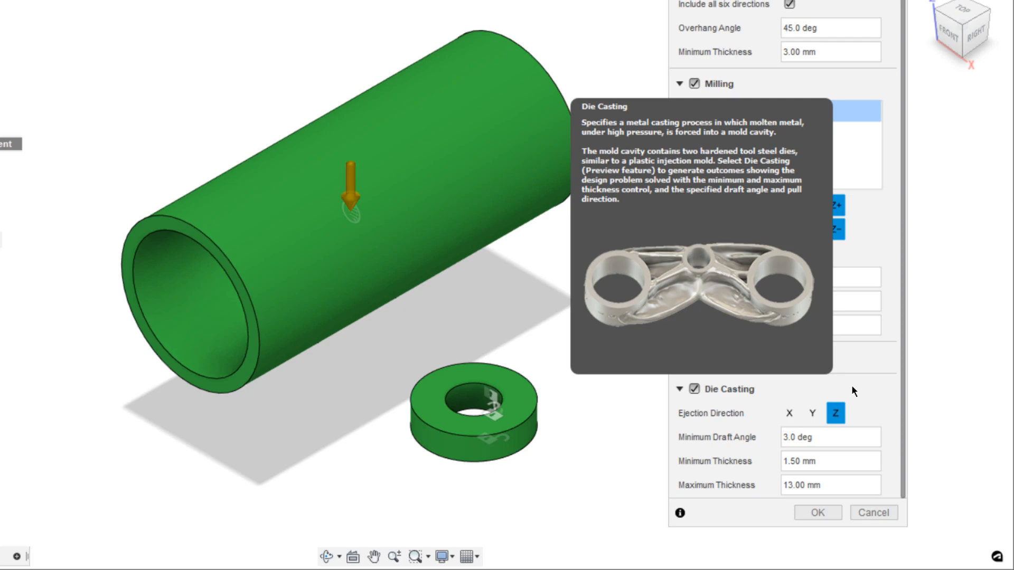
pyautogui.click(812, 413)
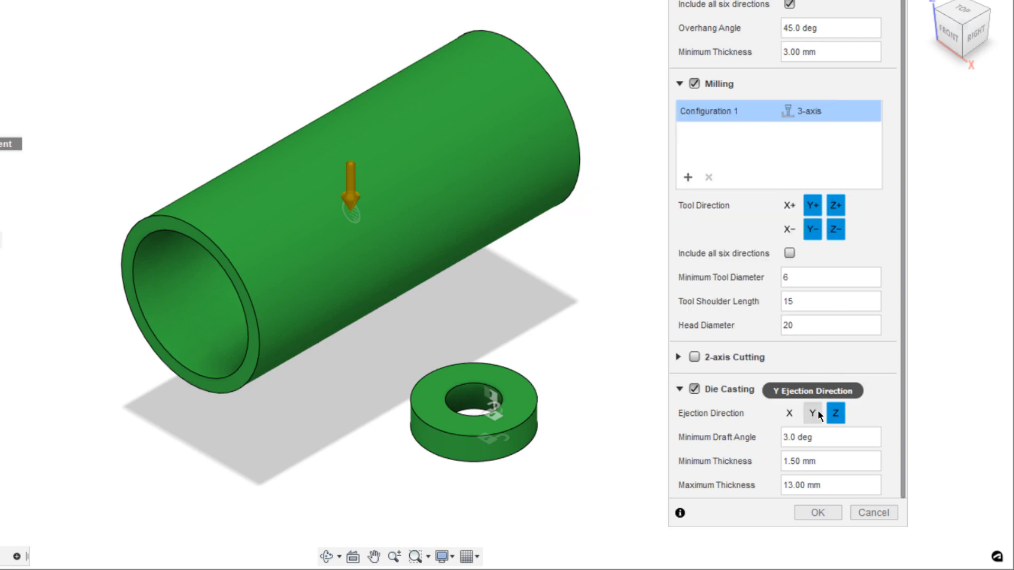
pyautogui.click(802, 506)
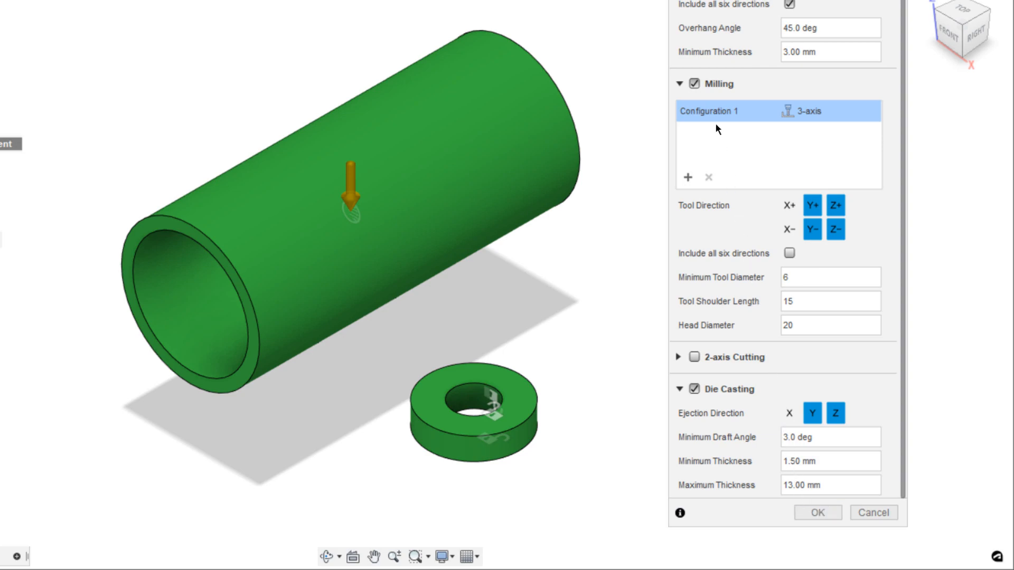
# Add a second milling configuration and set it to 5-axis.
pyautogui.click(687, 177)
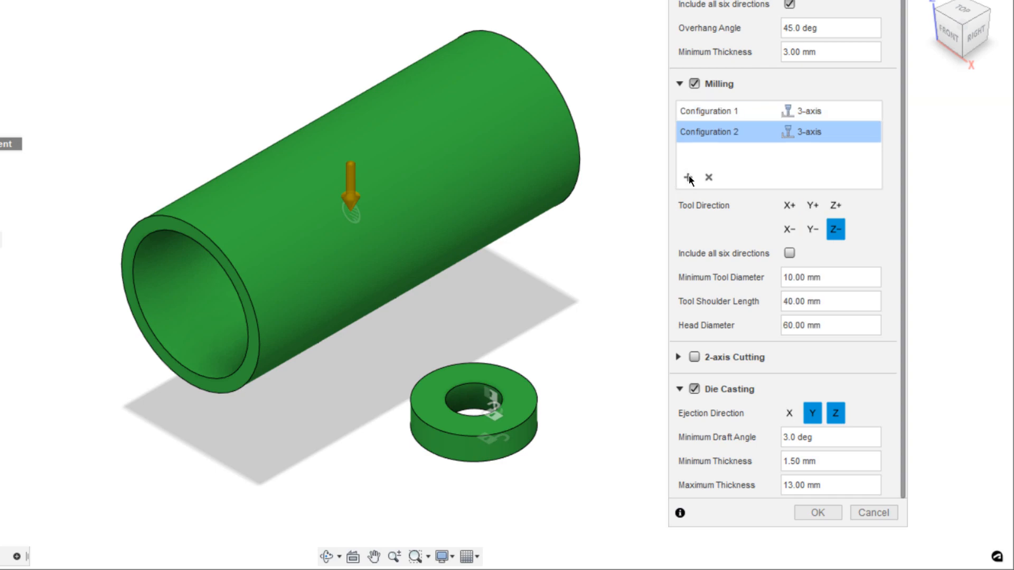
pyautogui.click(825, 131)
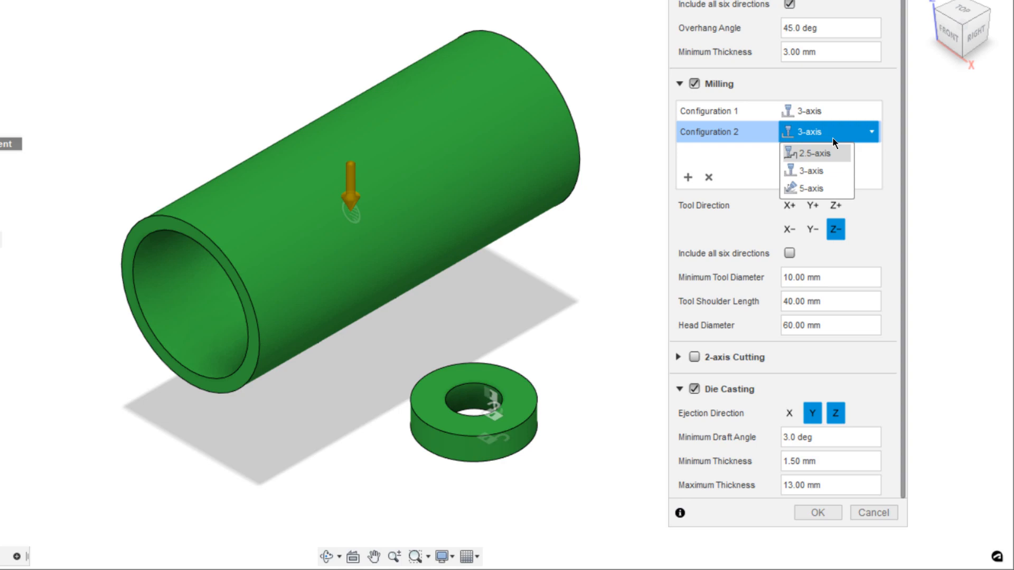
pyautogui.click(812, 185)
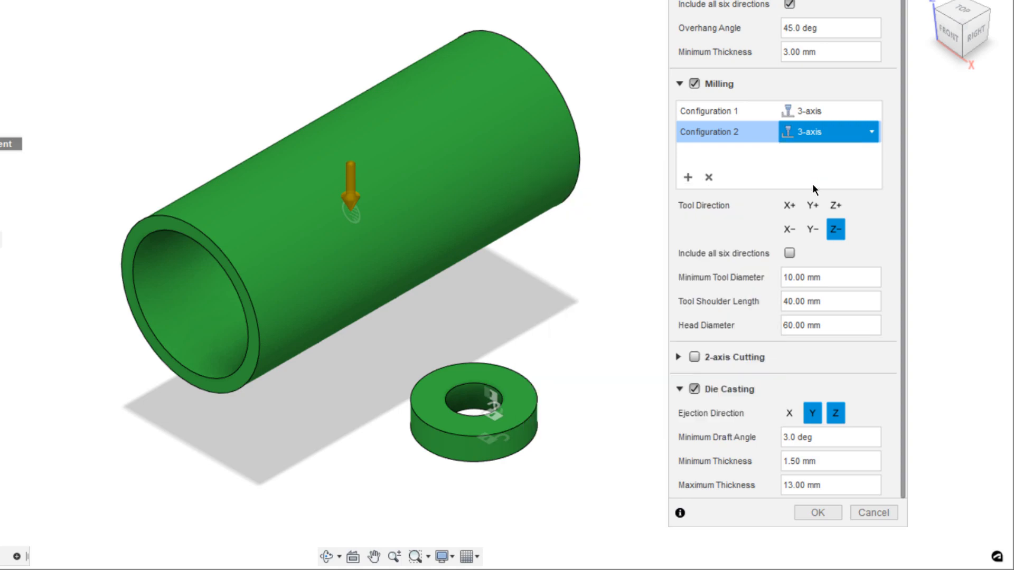
# Give the 5-axis configuration tool diameter 6, shoulder length 15 and head diameter 20 mm, and accept the manufacturing criteria.
pyautogui.click(839, 277)
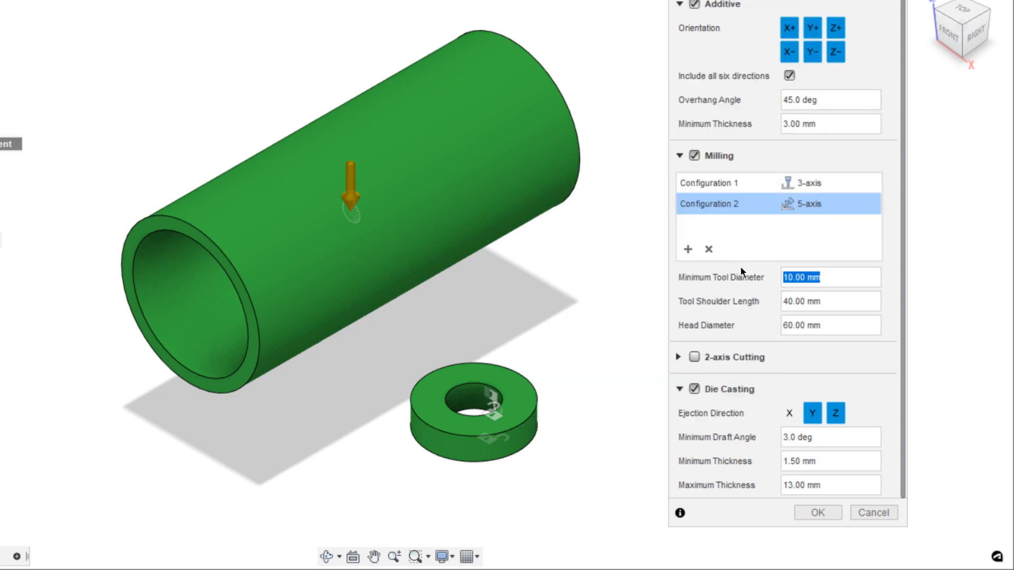
pyautogui.write('6')
pyautogui.click(836, 296)
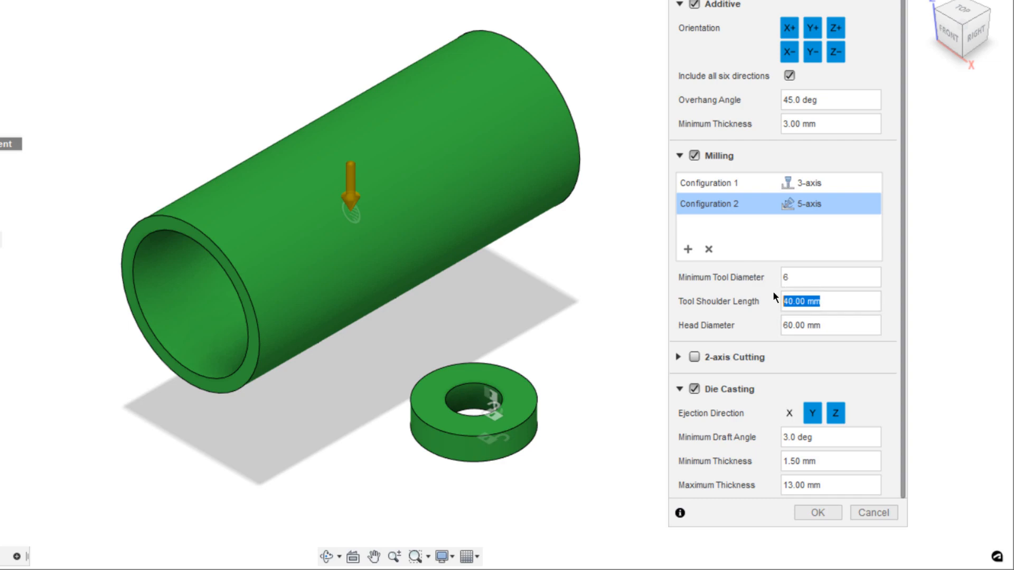
pyautogui.write('15')
pyautogui.press('Tab')
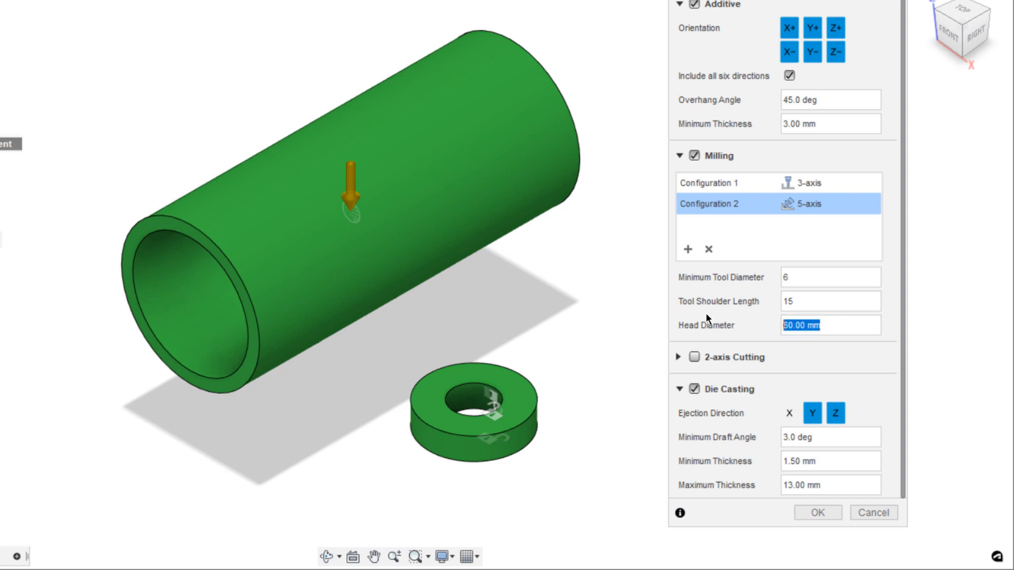
pyautogui.write('20')
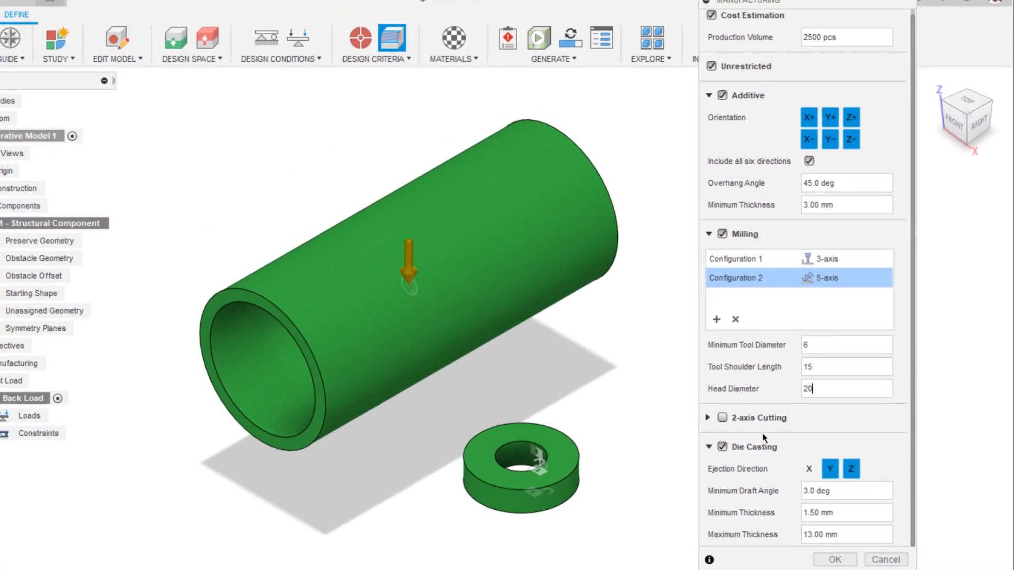
pyautogui.click(833, 561)
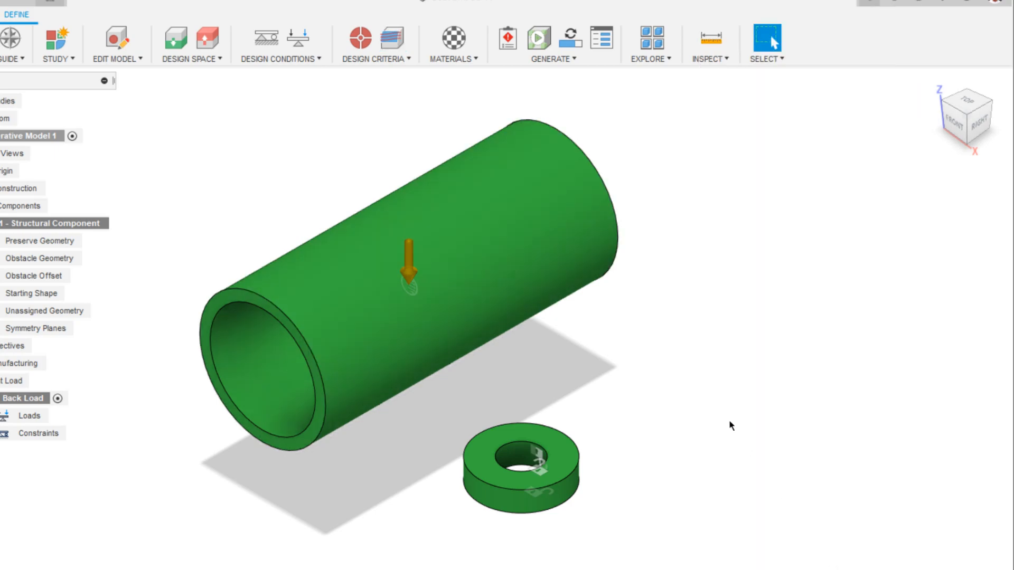
# Open the study materials, keeping All methods and the Fusion 360 Additive Material Library selected.
pyautogui.click(455, 42)
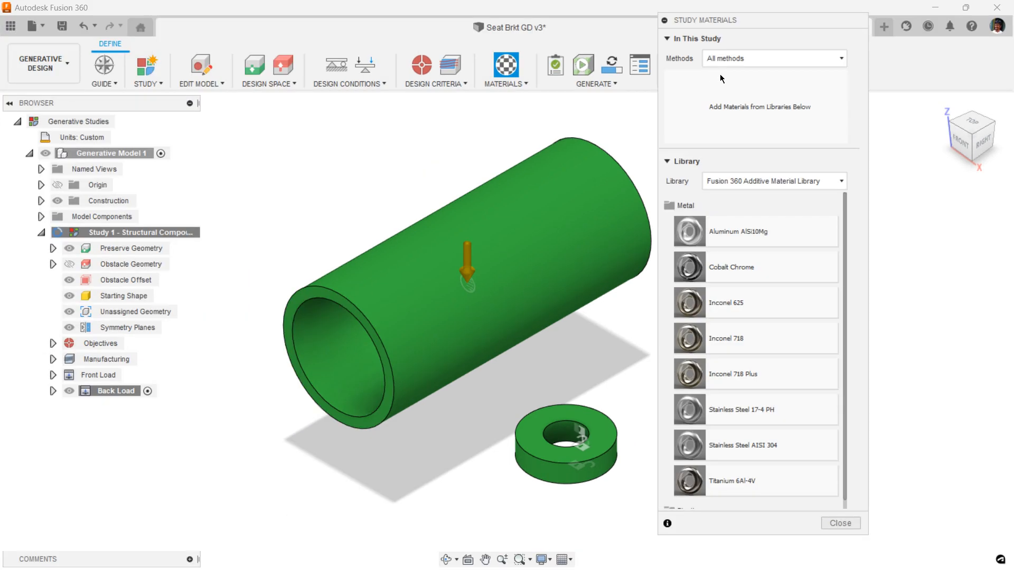
pyautogui.click(740, 62)
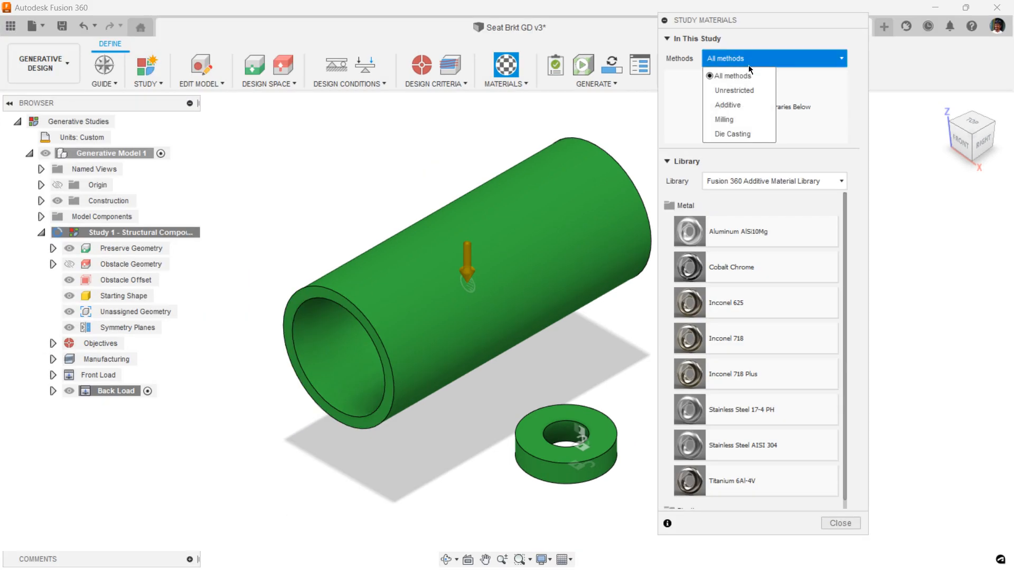
pyautogui.click(752, 71)
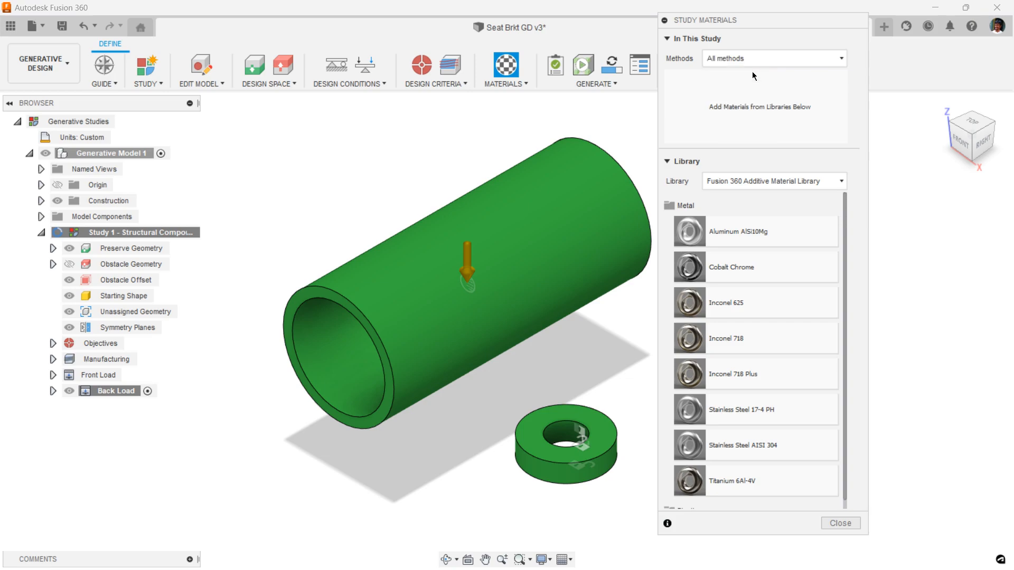
pyautogui.click(750, 181)
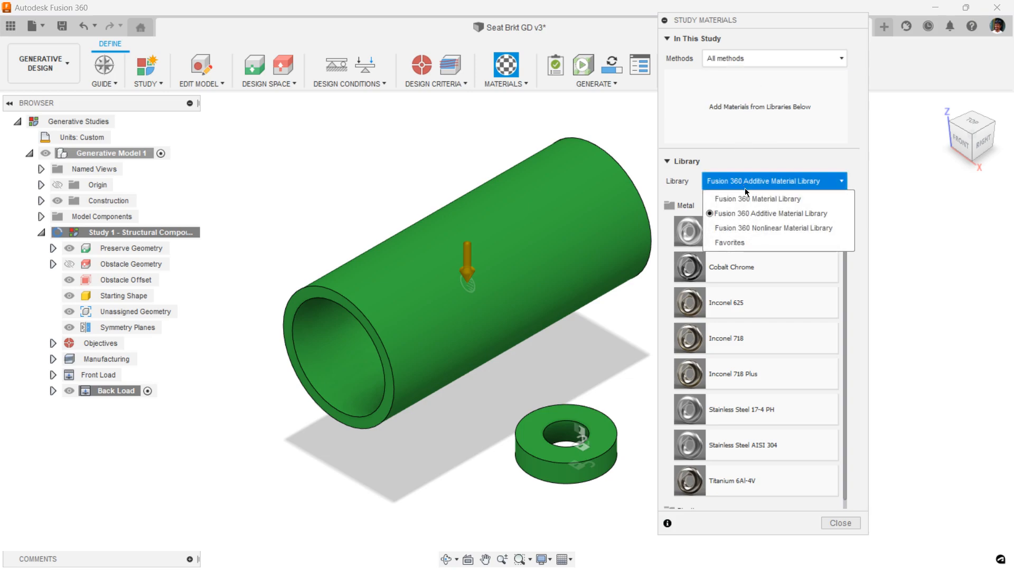
pyautogui.click(752, 208)
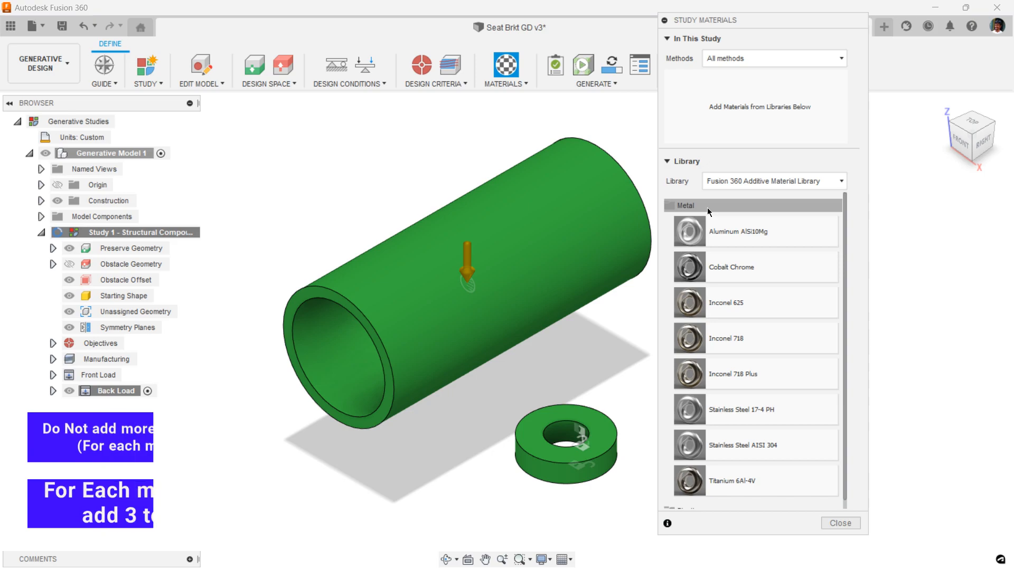
# Add Titanium 6Al-4V, Stainless Steel AISI 304, Inconel 718, Aluminum AlSi10Mg and further library metals to the study, and close the materials dialog.
pyautogui.click(707, 207)
pyautogui.moveTo(738, 482); pyautogui.dragTo(757, 105)
pyautogui.moveTo(749, 445); pyautogui.dragTo(747, 124)
pyautogui.moveTo(752, 335); pyautogui.dragTo(764, 126)
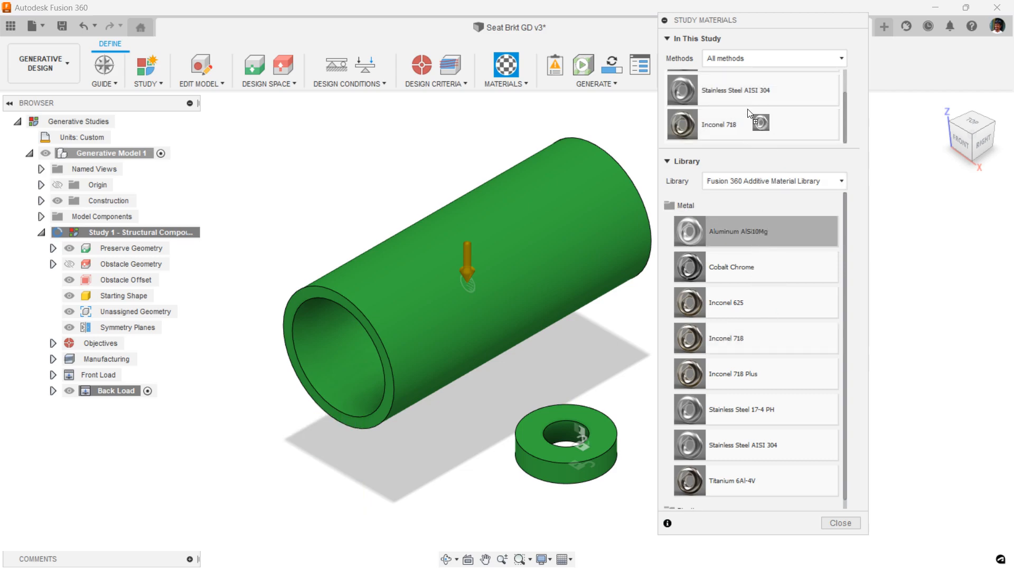
pyautogui.moveTo(761, 297); pyautogui.dragTo(767, 127)
pyautogui.moveTo(768, 368); pyautogui.dragTo(765, 131)
pyautogui.moveTo(755, 409); pyautogui.dragTo(765, 113)
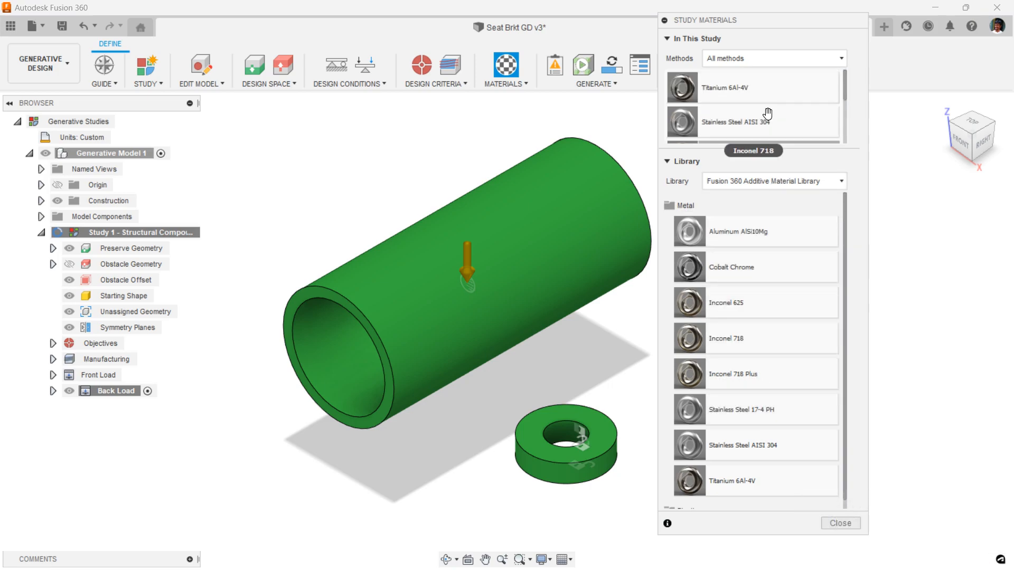
pyautogui.scroll(-3, 788, 94)
pyautogui.moveTo(766, 375); pyautogui.dragTo(749, 113)
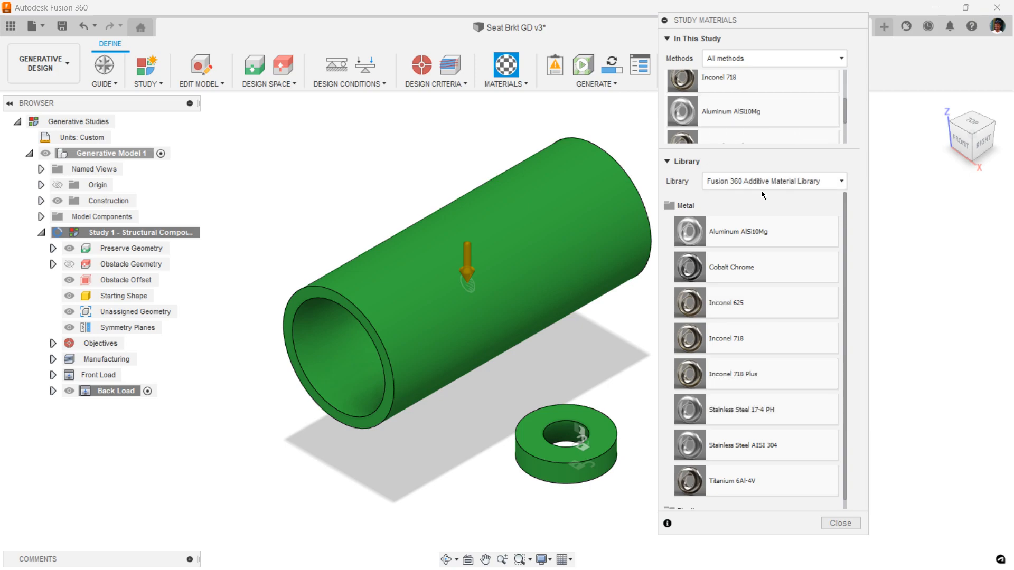
pyautogui.scroll(-1, 768, 398)
pyautogui.click(847, 528)
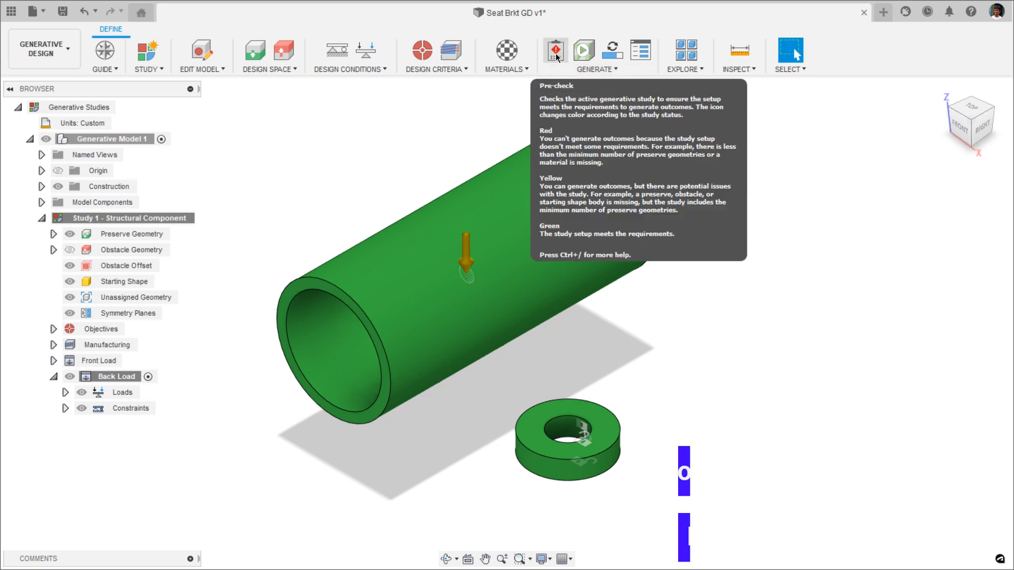
# Run the study's pre-check and highlight the preserve and obstacle geometries that interfere.
pyautogui.click(555, 53)
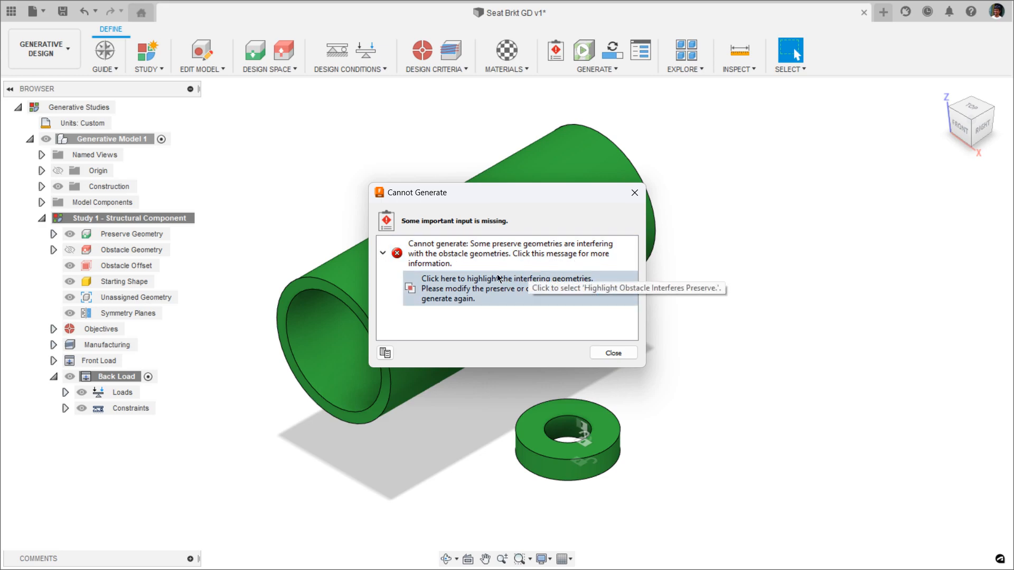
pyautogui.click(494, 292)
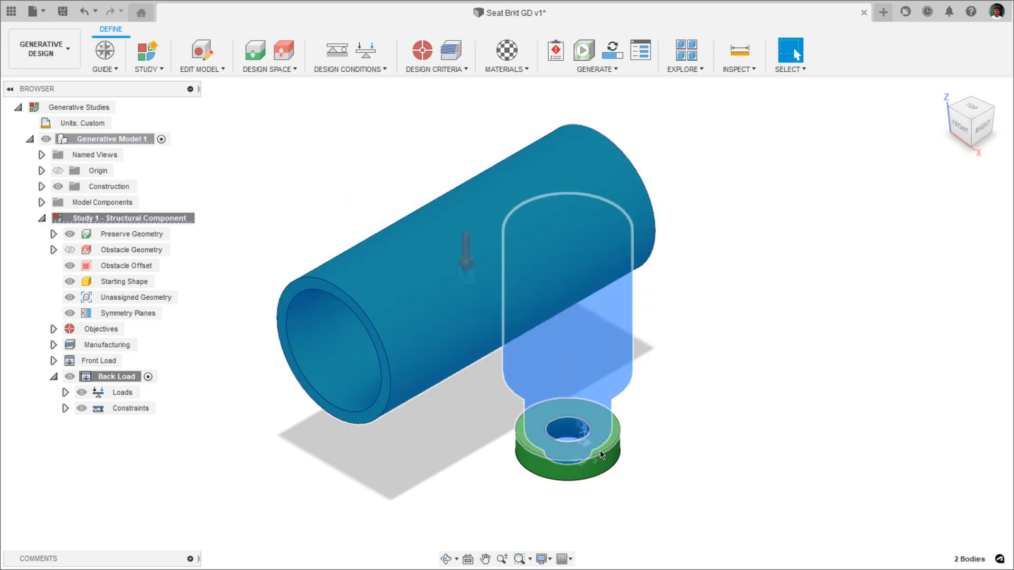
pyautogui.scroll(4, 593, 398)
pyautogui.scroll(-4, 572, 296)
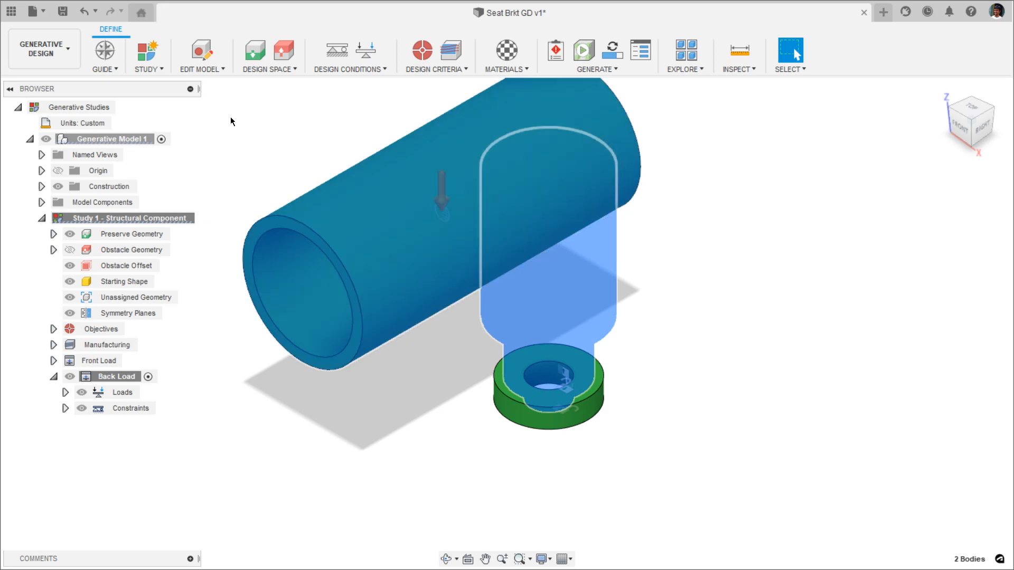
# Open the generative model for editing and compute the interference between the bolt clearance obstacle and the adjacent long cylinder.
pyautogui.click(213, 56)
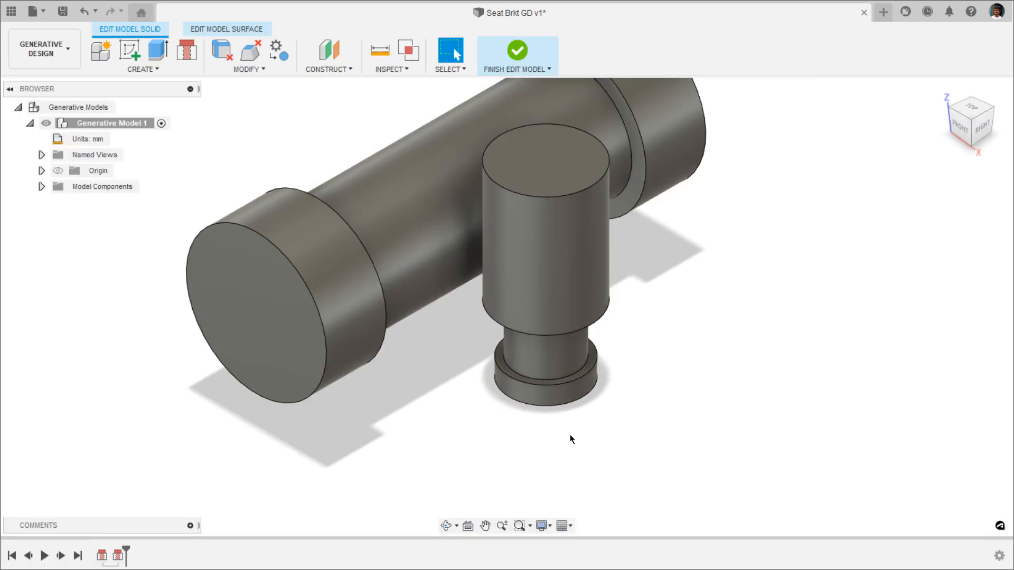
pyautogui.click(410, 52)
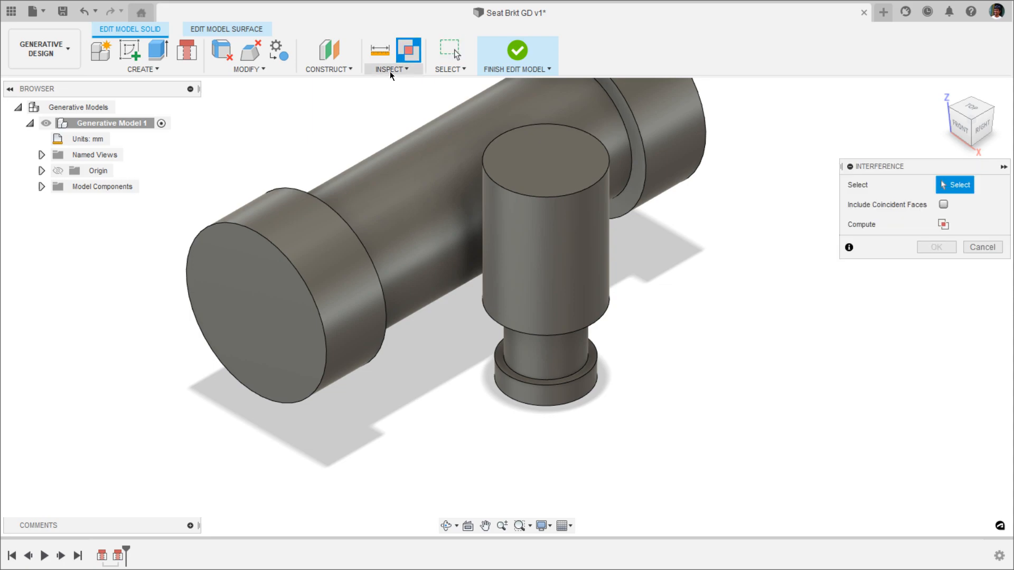
pyautogui.scroll(-2, 540, 292)
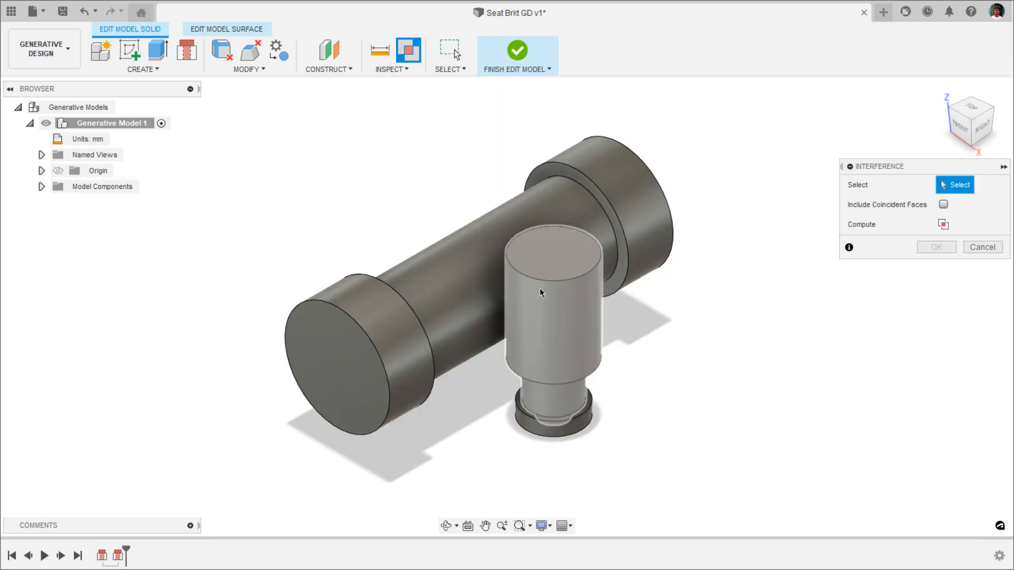
pyautogui.click(540, 288)
pyautogui.click(465, 257)
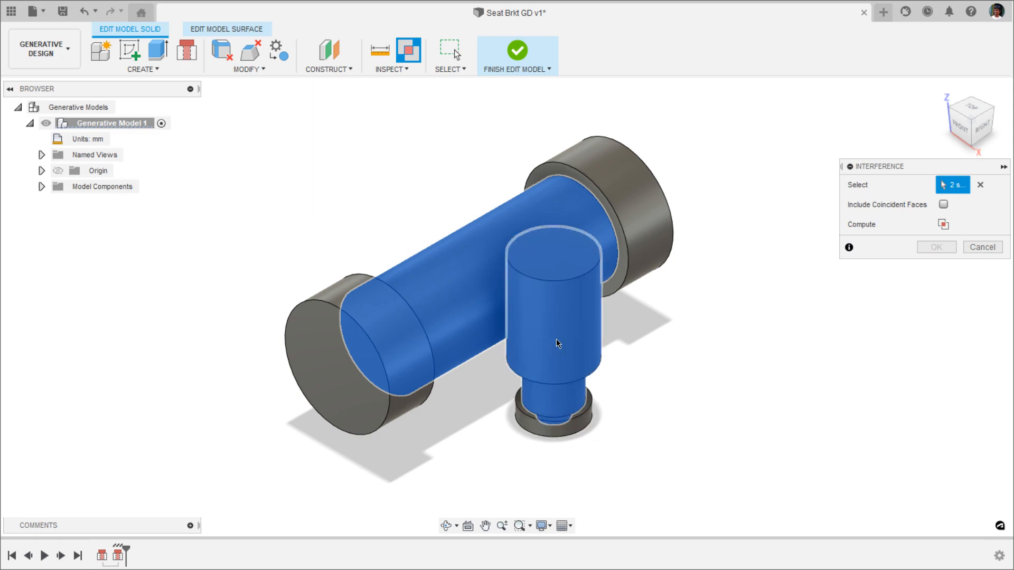
pyautogui.click(943, 224)
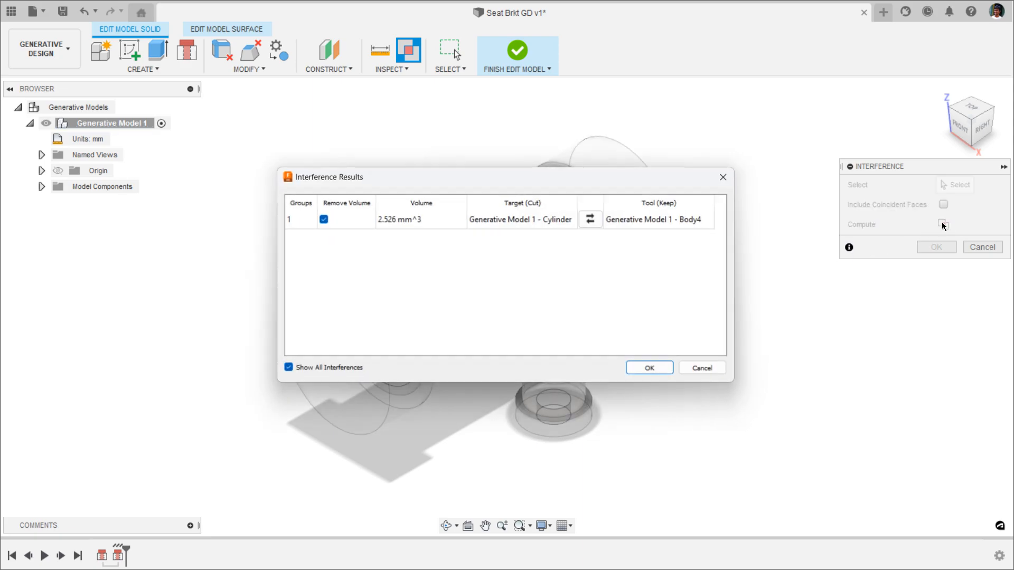
# Highlight the interfering volume between the two bodies in the model, and cancel the interference results without removing it.
pyautogui.click(478, 219)
pyautogui.moveTo(528, 177); pyautogui.dragTo(924, 333)
pyautogui.moveTo(828, 338); pyautogui.dragTo(556, 134)
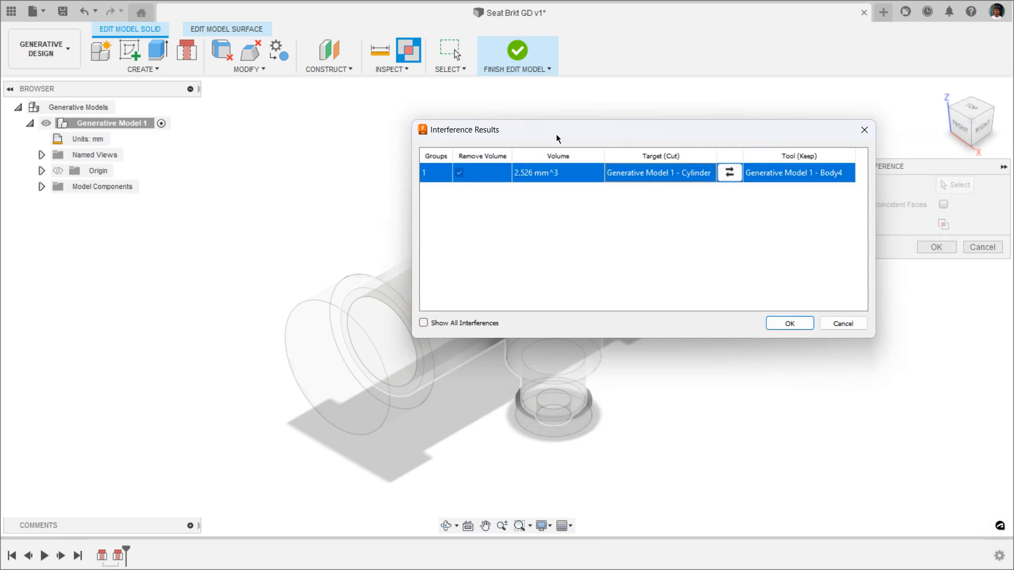
pyautogui.moveTo(627, 139); pyautogui.dragTo(791, 298)
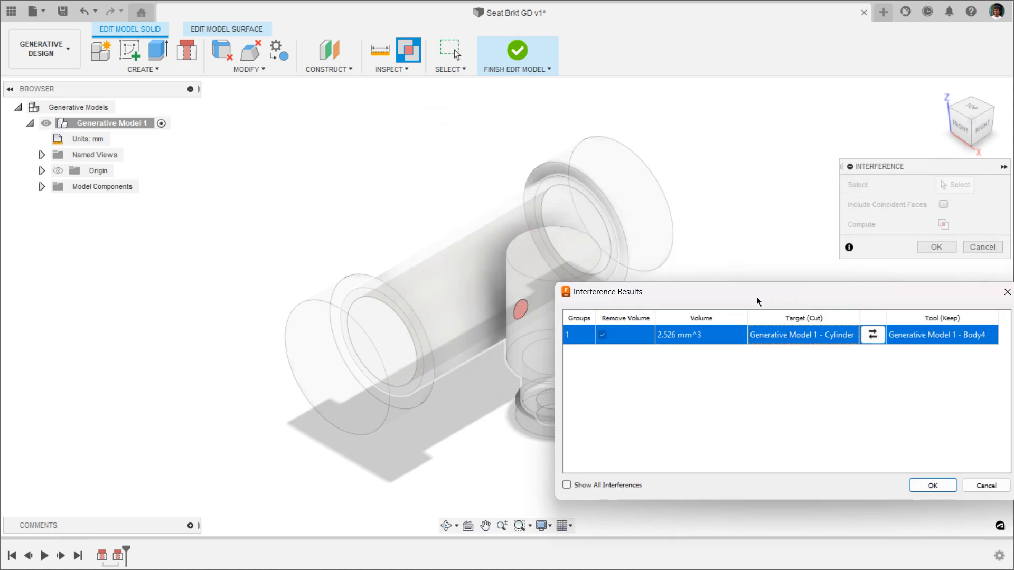
pyautogui.moveTo(668, 299); pyautogui.dragTo(514, 139)
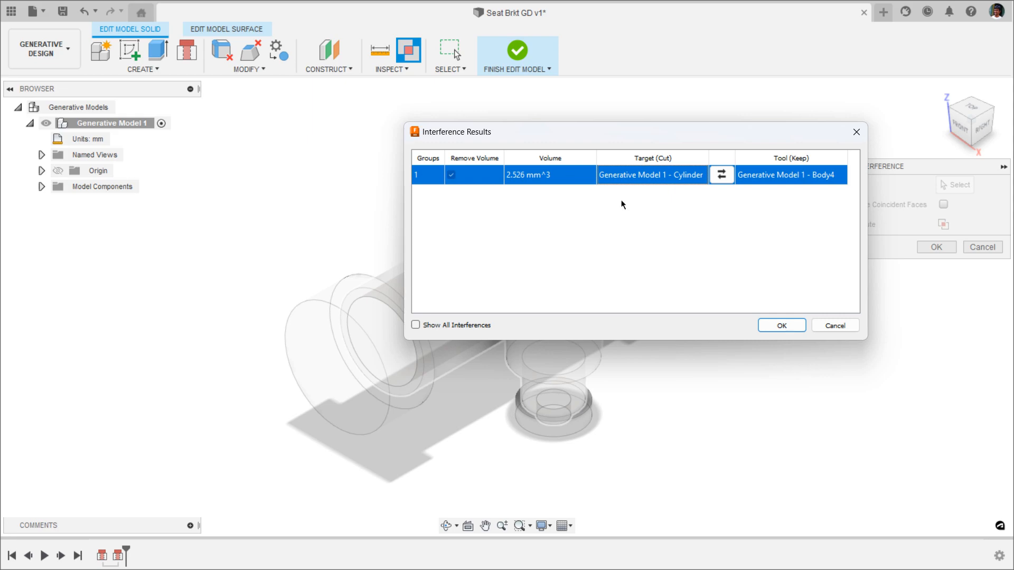
pyautogui.click(834, 326)
# Set the bolt obstacle feature's tool clearance diameter to 20 mm and finish editing the generative model.
pyautogui.click(587, 315)
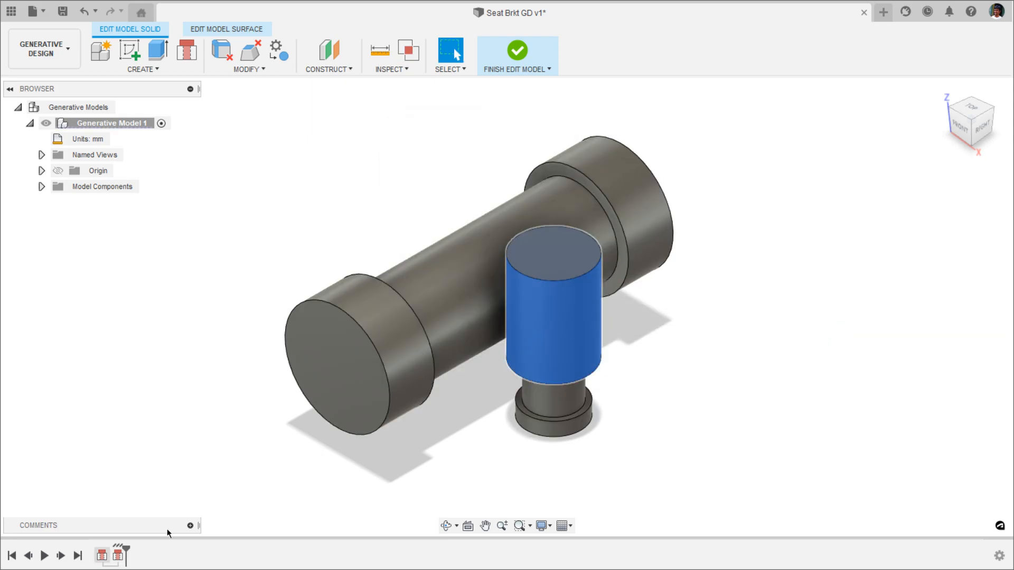
pyautogui.doubleClick(118, 556)
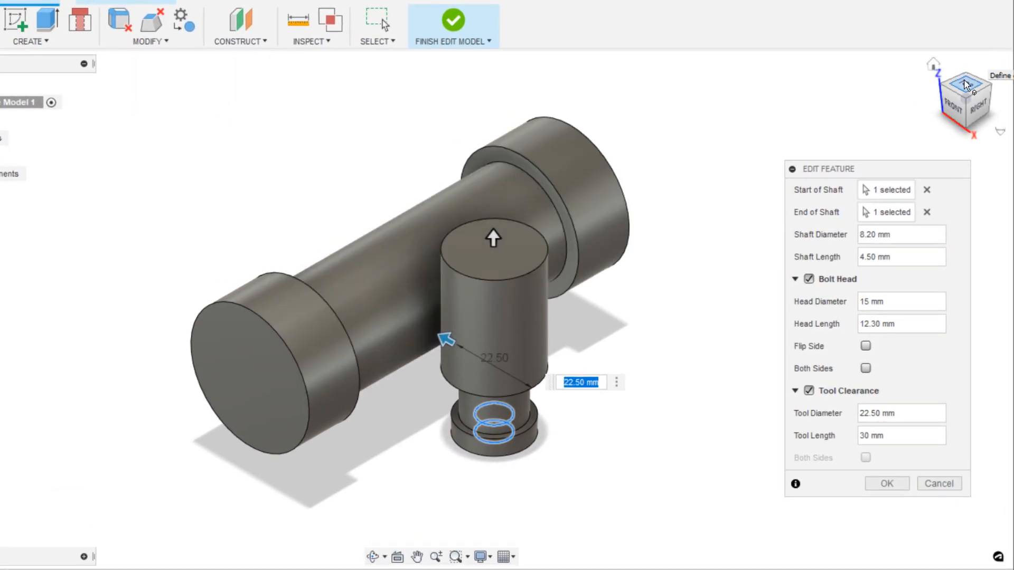
pyautogui.click(965, 80)
pyautogui.scroll(5, 458, 312)
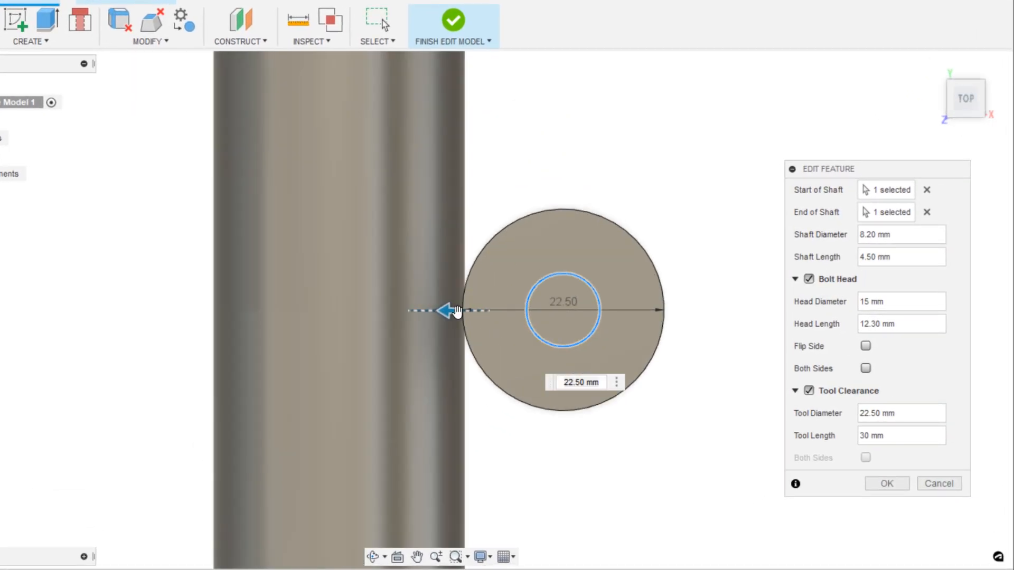
pyautogui.moveTo(451, 311); pyautogui.dragTo(457, 310)
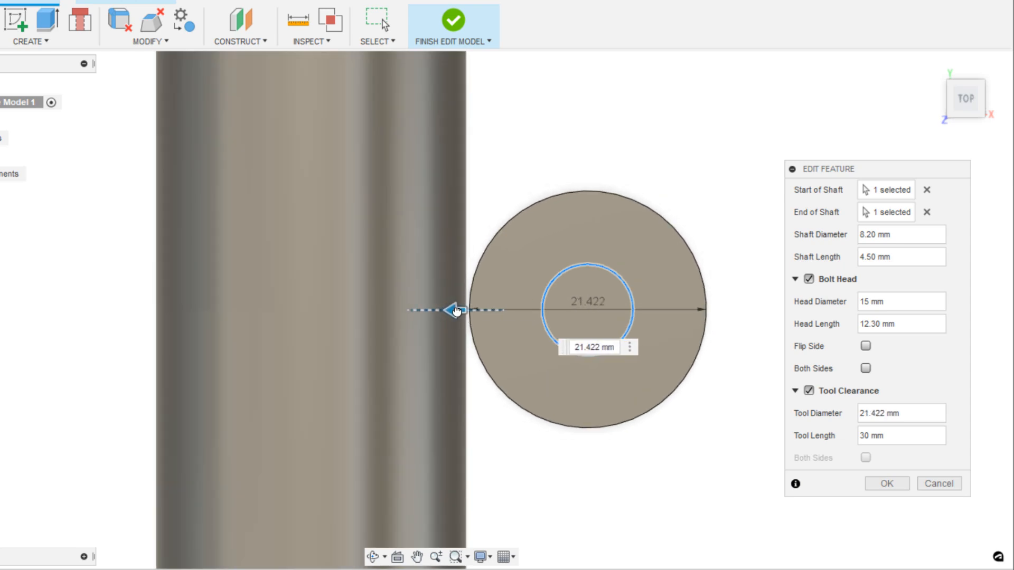
pyautogui.write('20')
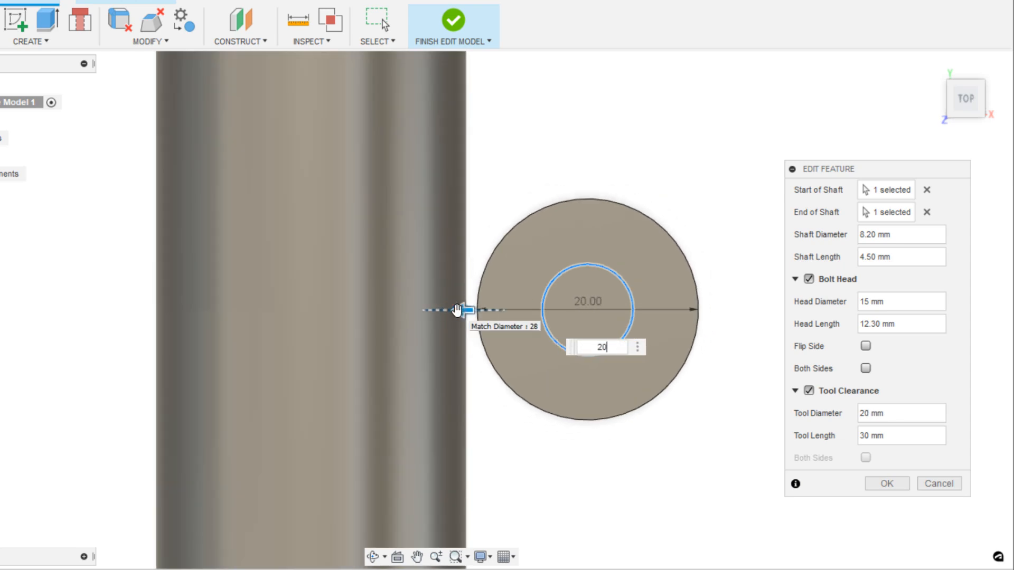
pyautogui.click(889, 484)
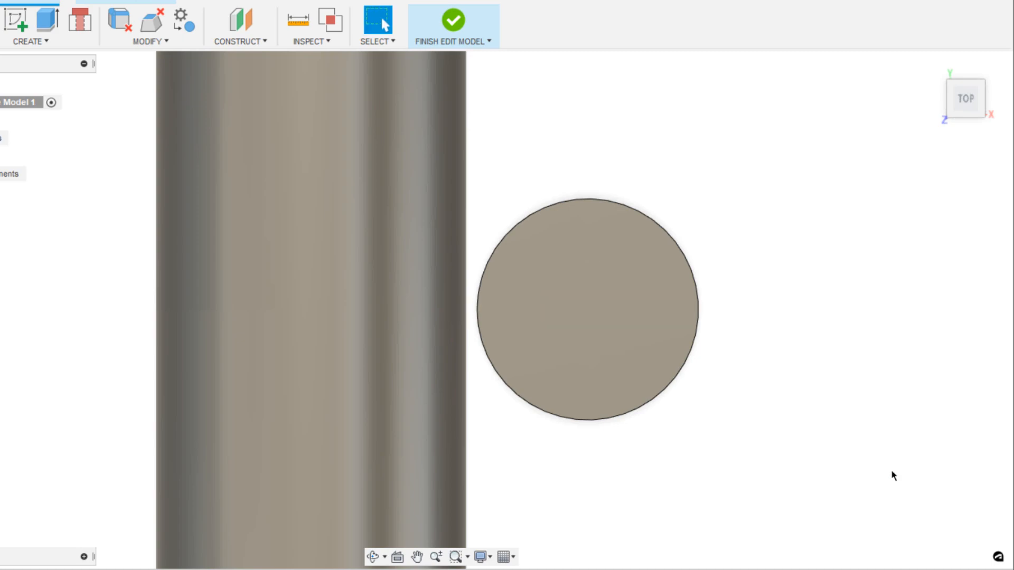
pyautogui.click(931, 64)
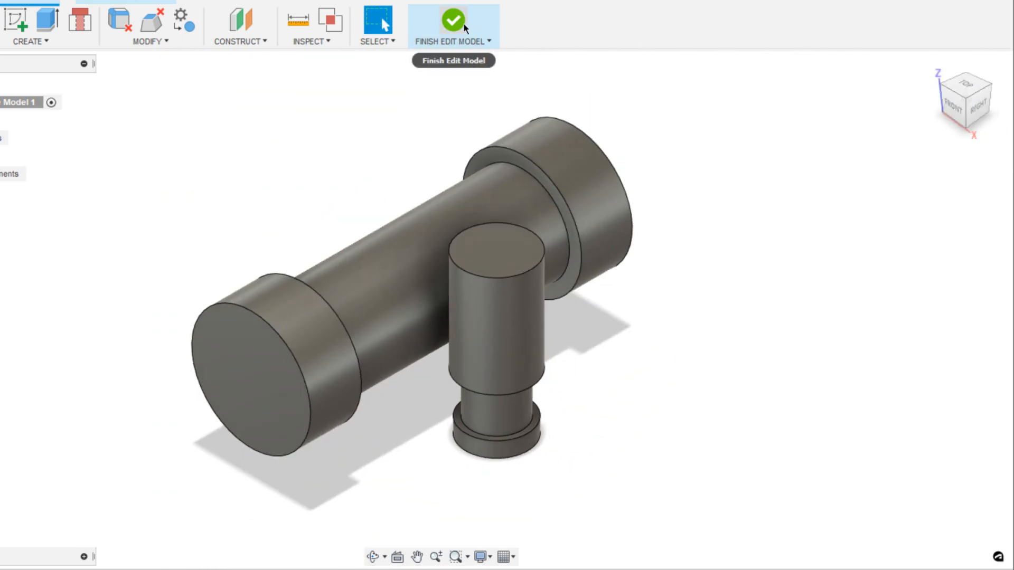
pyautogui.click(455, 21)
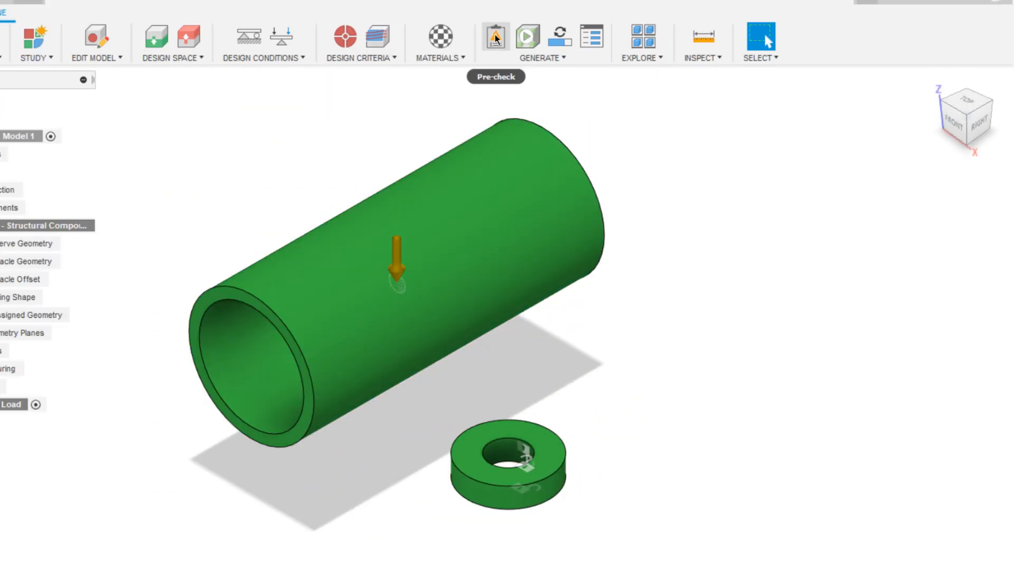
# Run the study's pre-check again and read through the list of warnings.
pyautogui.click(496, 38)
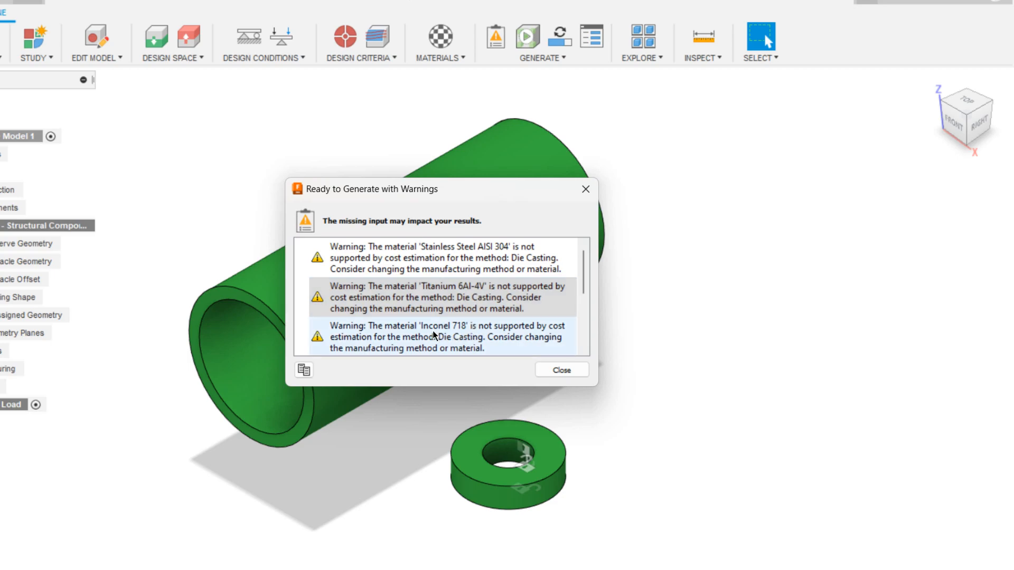
pyautogui.scroll(-5, 487, 338)
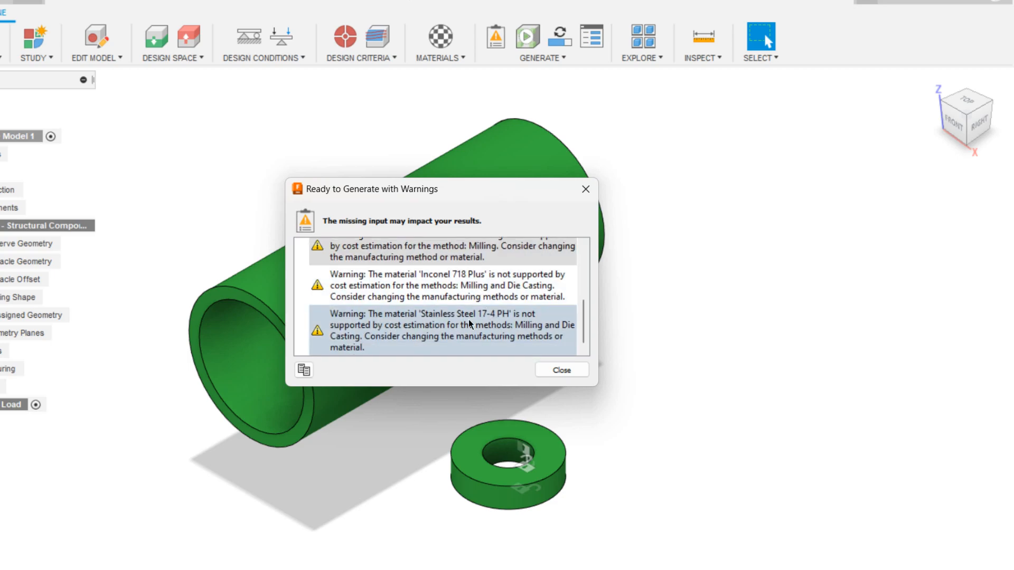
pyautogui.click(541, 371)
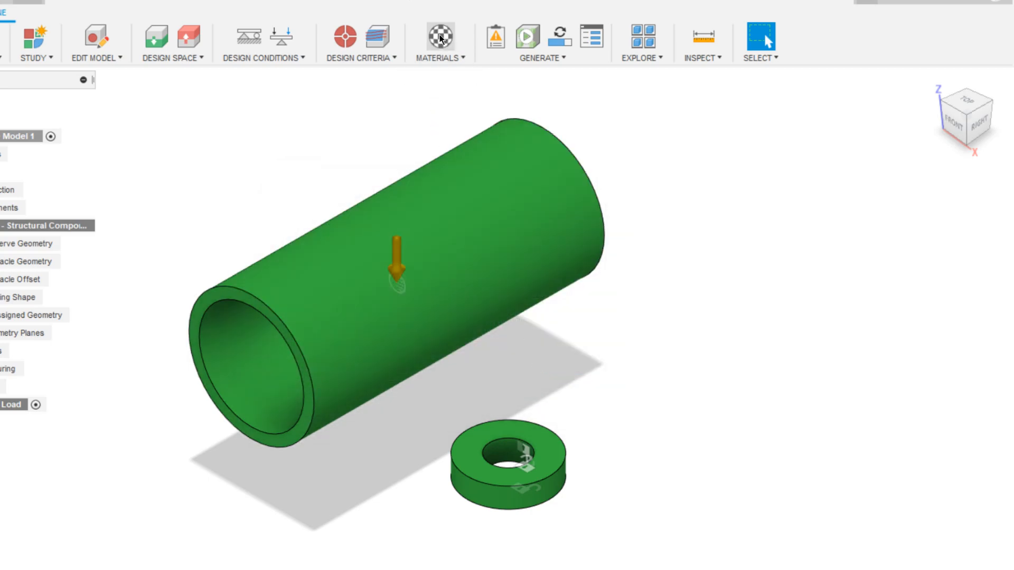
# Open the study materials and set the method to Die Casting to review which study materials support cost estimation.
pyautogui.click(440, 37)
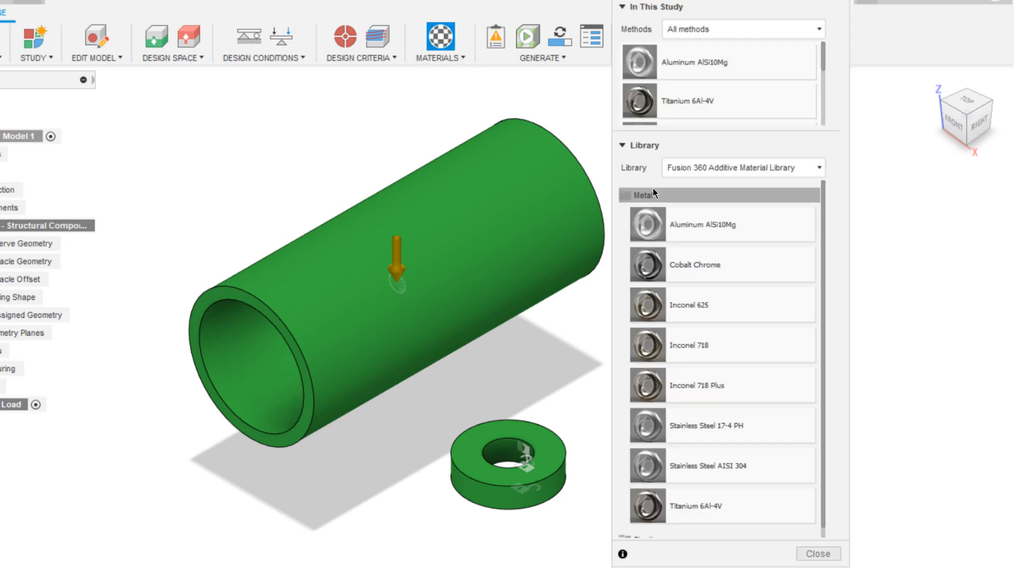
pyautogui.click(699, 30)
pyautogui.click(694, 113)
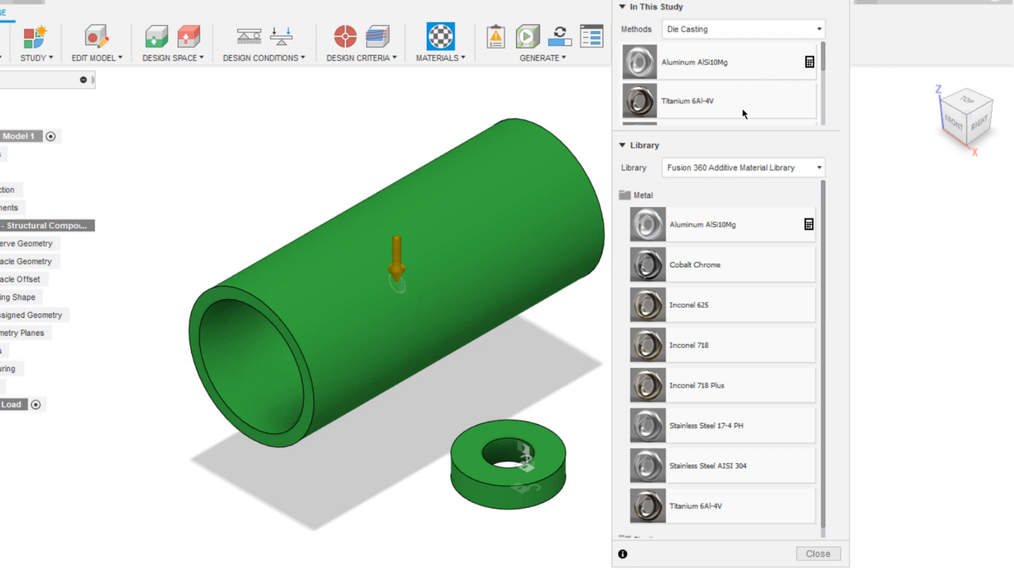
pyautogui.scroll(-5, 775, 96)
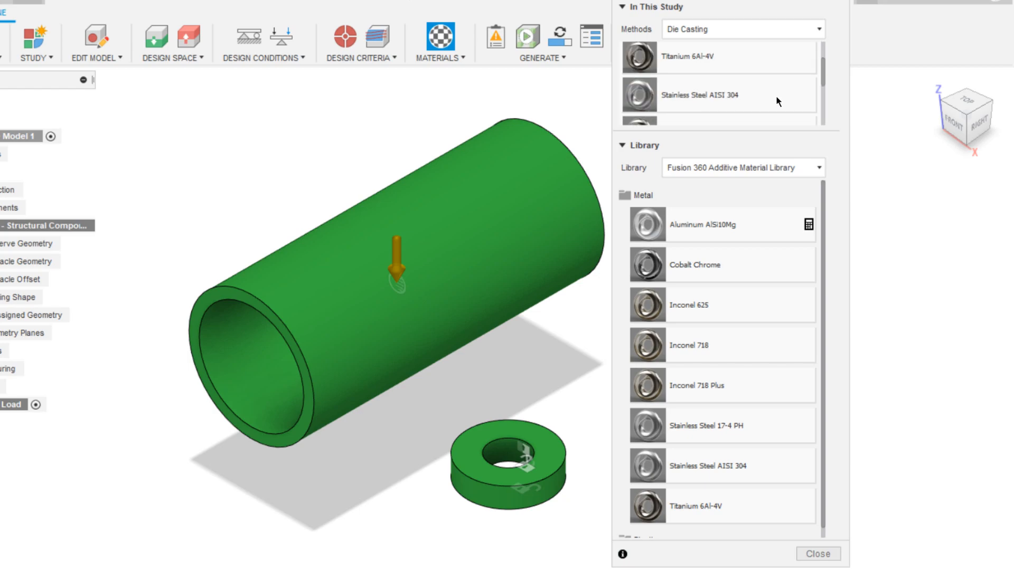
pyautogui.scroll(5, 769, 95)
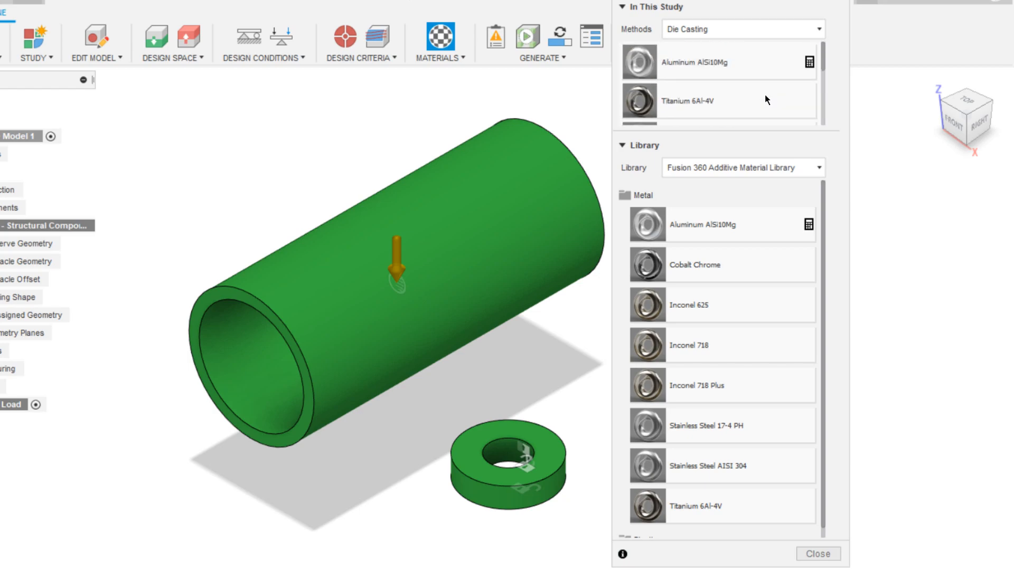
# Delete Titanium 6Al-4V, Stainless Steel AISI 304, Inconel 718, Inconel 718 Plus and Stainless Steel 17-4 PH from the Die Casting materials.
pyautogui.rightClick(734, 99)
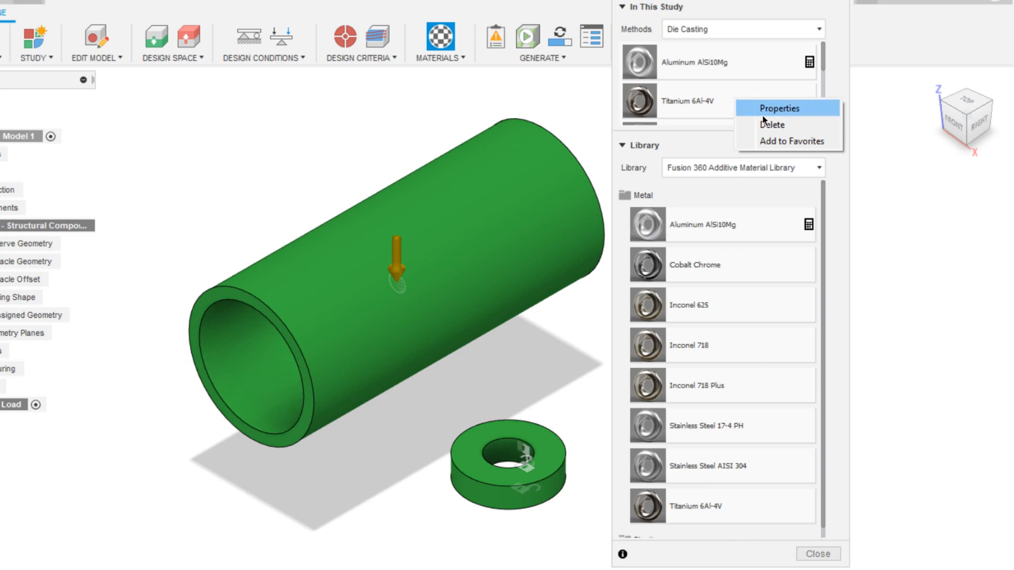
pyautogui.click(775, 120)
pyautogui.rightClick(757, 104)
pyautogui.click(776, 128)
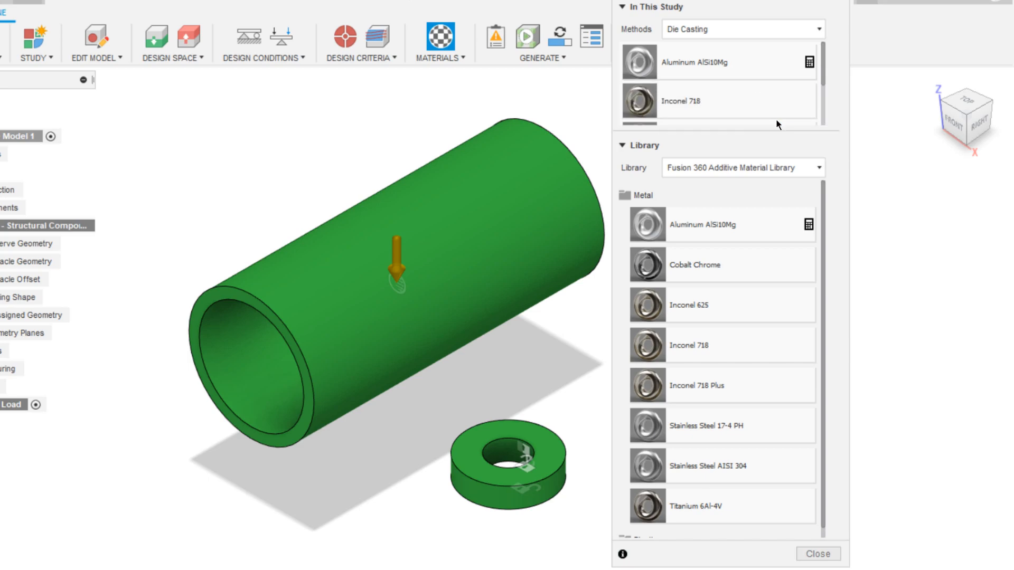
pyautogui.rightClick(772, 107)
pyautogui.click(797, 134)
pyautogui.rightClick(780, 100)
pyautogui.click(795, 125)
pyautogui.rightClick(787, 96)
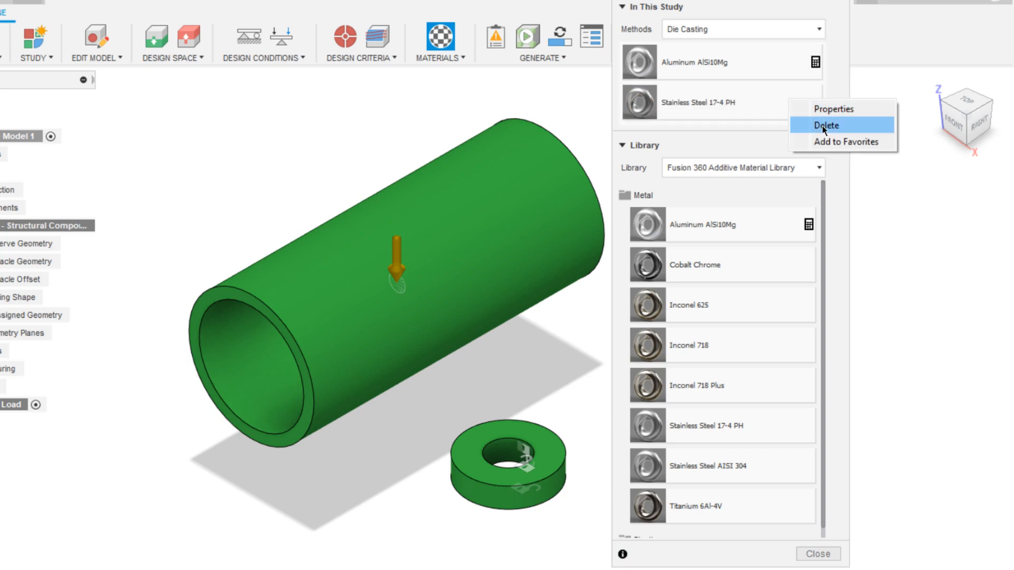
pyautogui.click(821, 126)
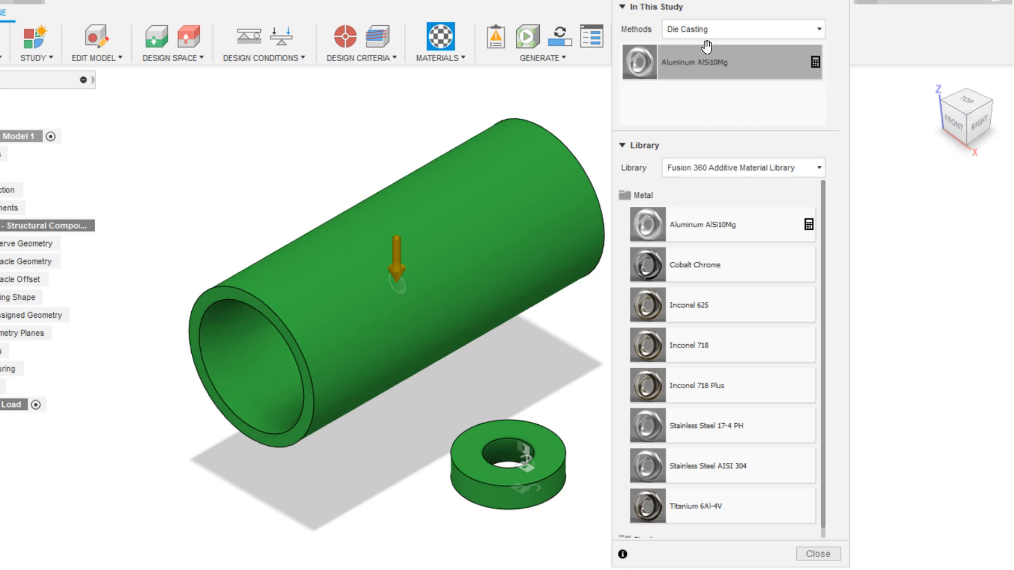
# Switch to the Fusion 360 Material Library and add Aluminum from its Metal category to the Die Casting materials.
pyautogui.click(703, 196)
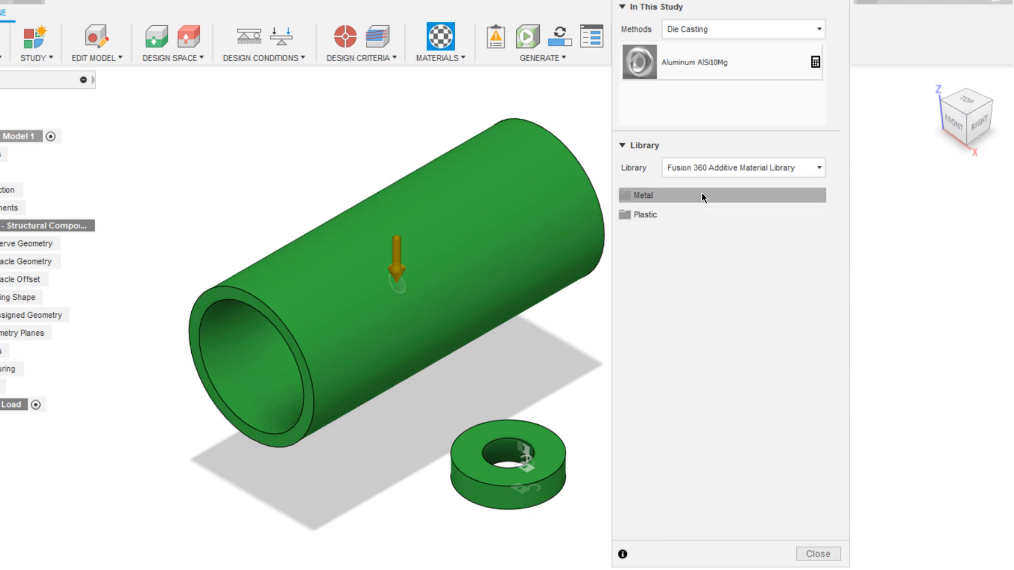
pyautogui.click(709, 170)
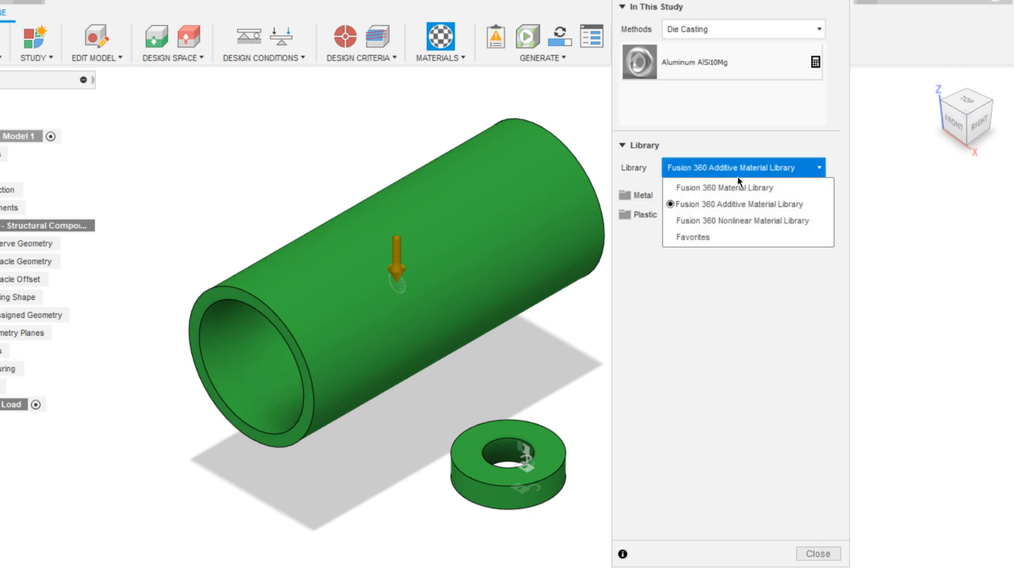
pyautogui.click(769, 189)
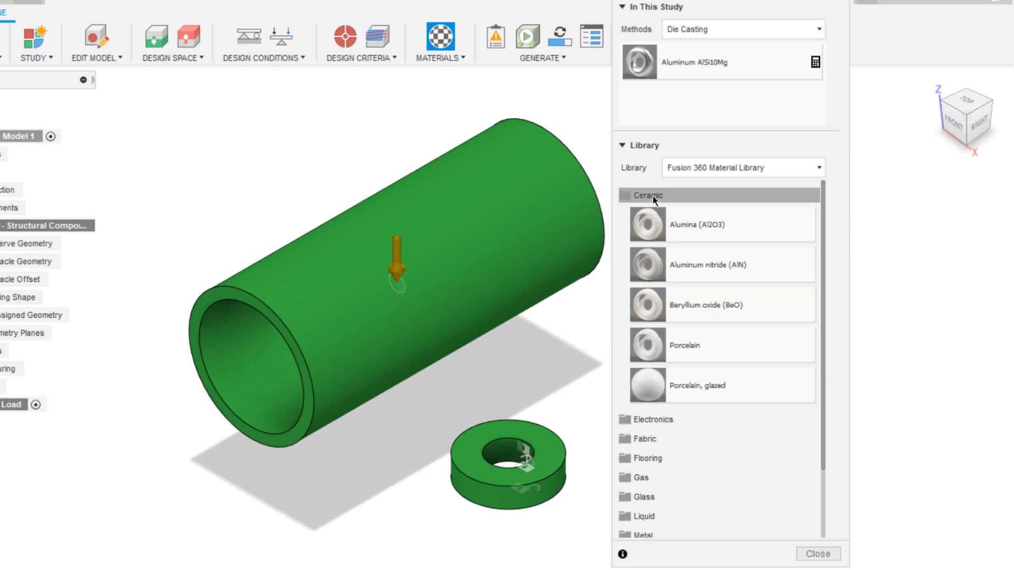
pyautogui.click(653, 196)
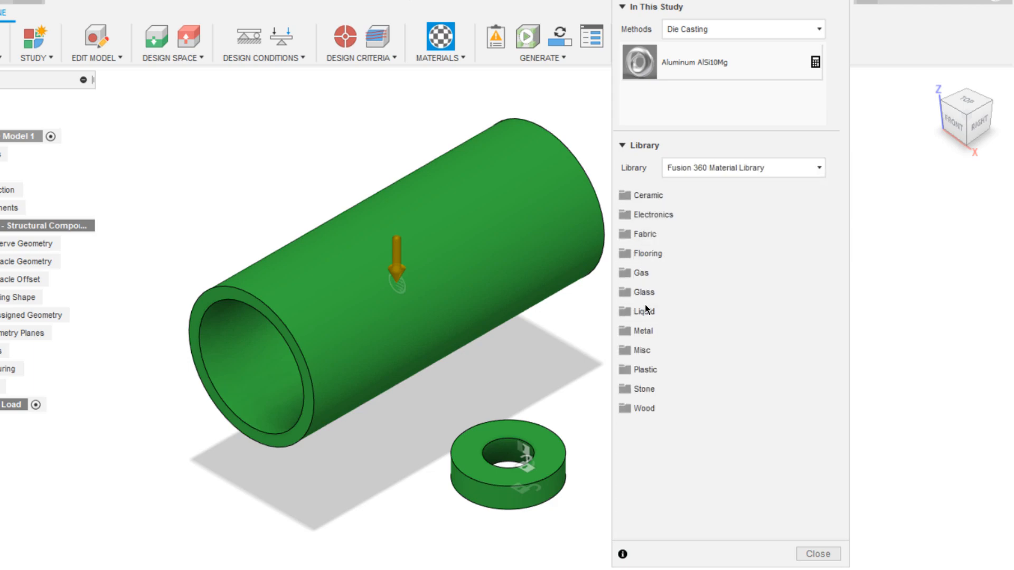
pyautogui.click(644, 331)
pyautogui.moveTo(713, 344); pyautogui.dragTo(724, 81)
# Add Aluminum 6061 from the metals in the Fusion 360 Material Library to the Die Casting materials.
pyautogui.scroll(-3, 698, 293)
pyautogui.scroll(-5, 698, 293)
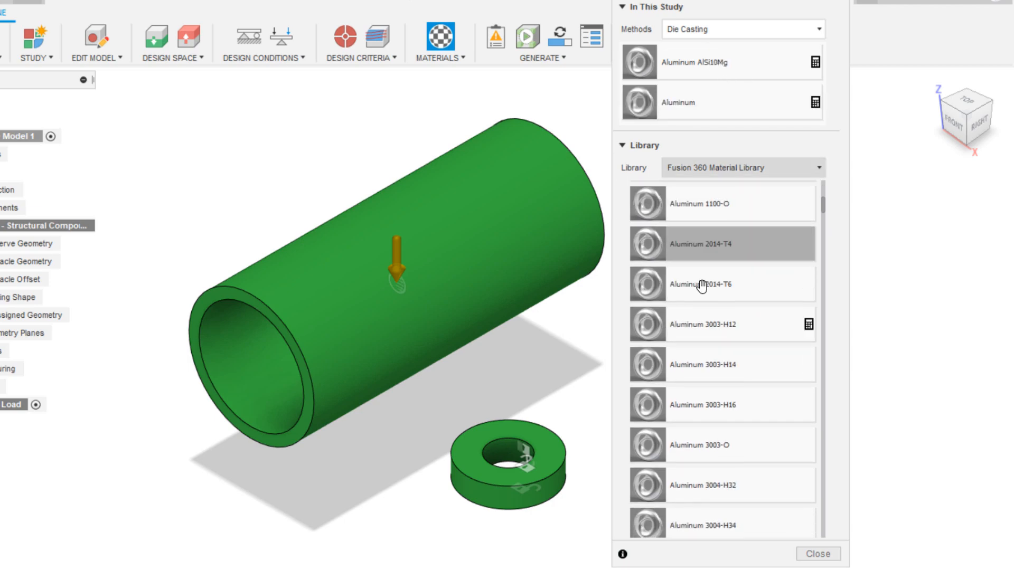
pyautogui.scroll(-5, 708, 277)
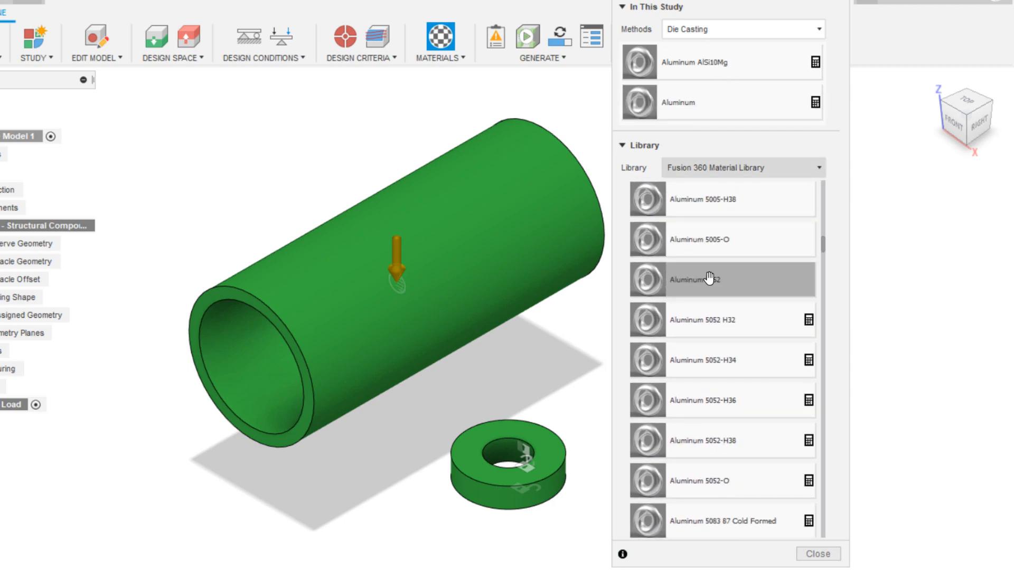
pyautogui.scroll(2, 724, 306)
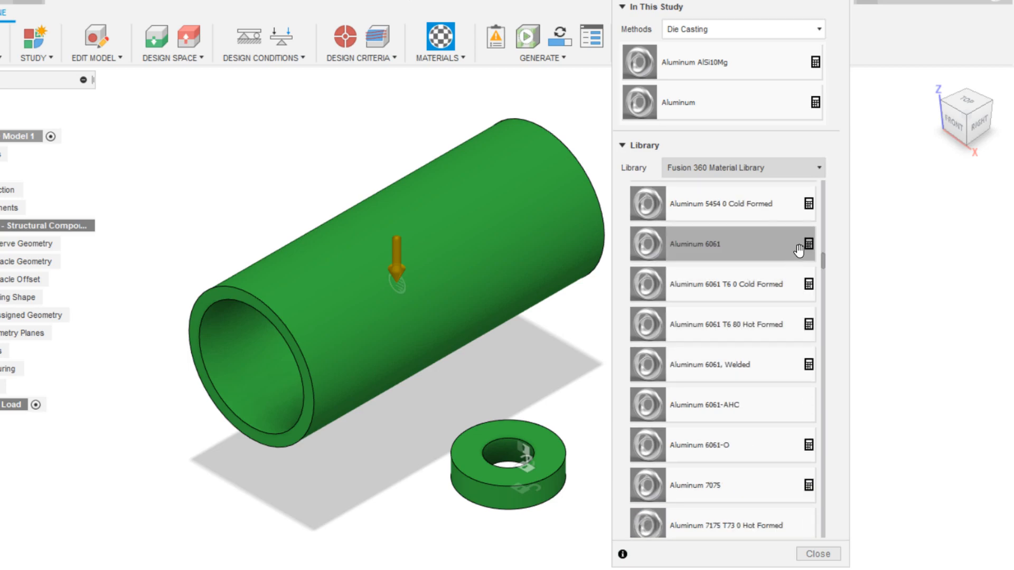
pyautogui.moveTo(809, 248); pyautogui.dragTo(706, 106)
# Set the method to Milling and delete Stainless Steel 17-4 PH, Aluminum AlSi10Mg and the other material without cost estimation support.
pyautogui.click(710, 24)
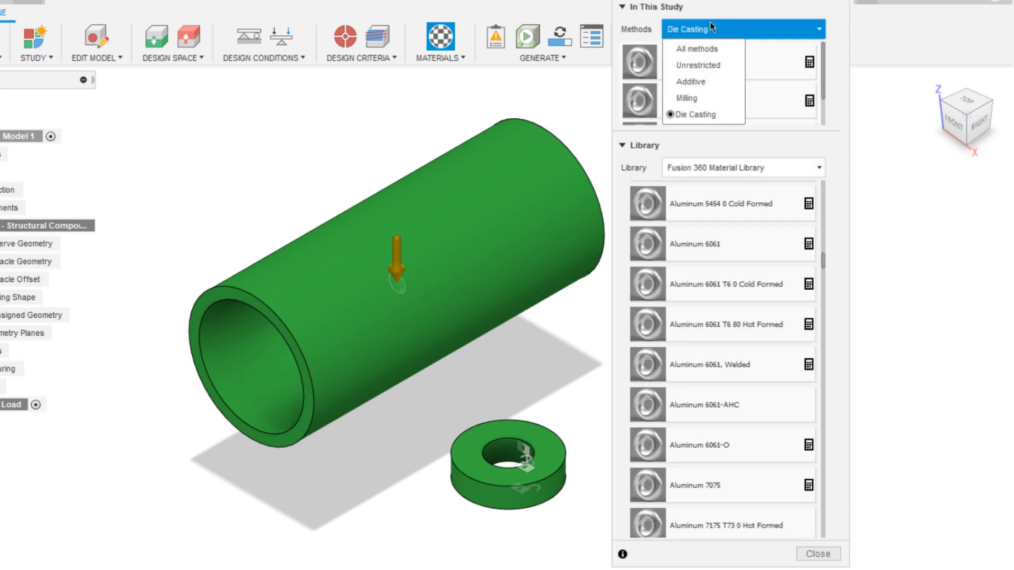
pyautogui.click(687, 96)
pyautogui.scroll(-3, 781, 76)
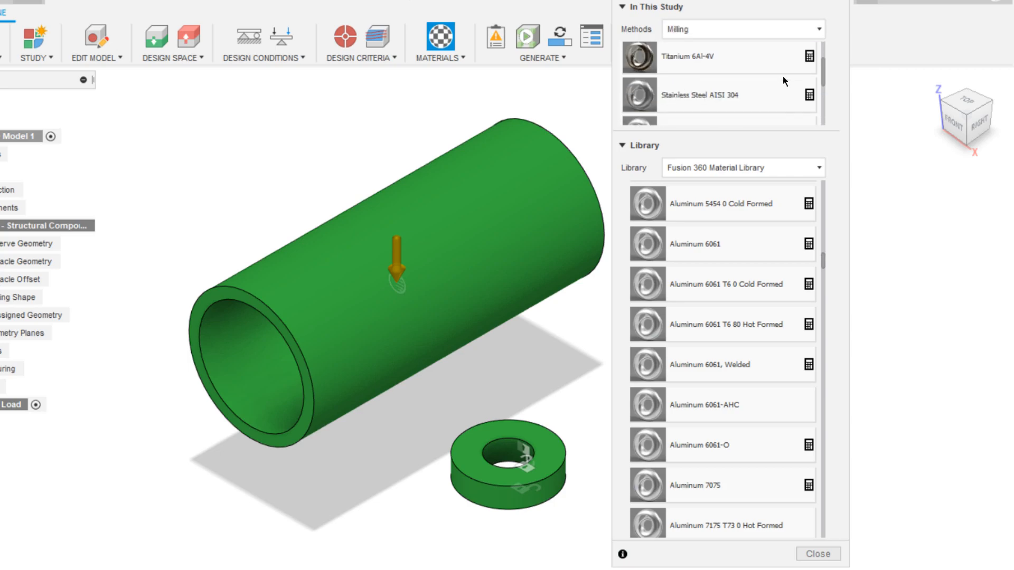
pyautogui.rightClick(768, 74)
pyautogui.click(786, 93)
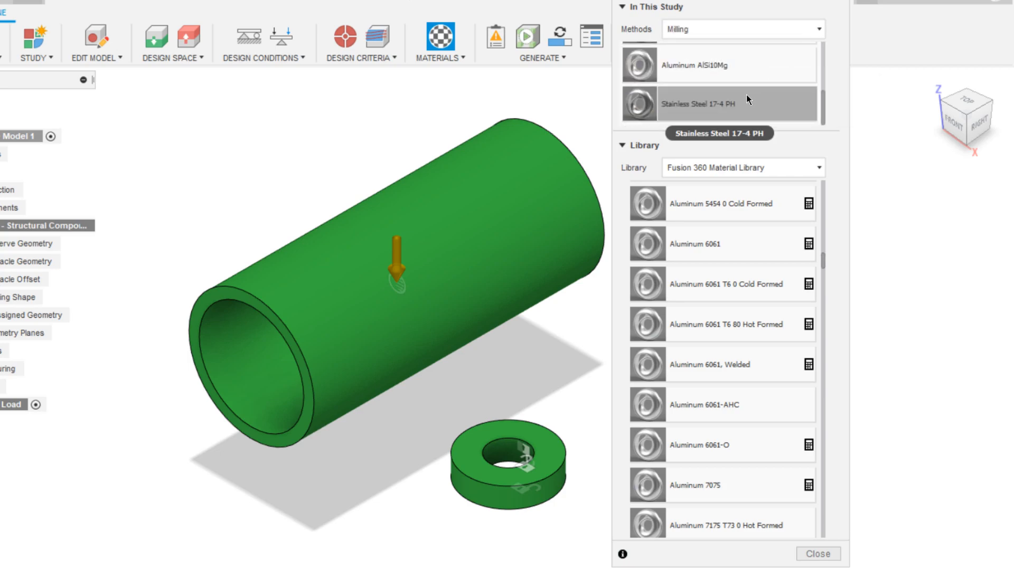
pyautogui.rightClick(734, 105)
pyautogui.click(767, 127)
pyautogui.rightClick(756, 104)
pyautogui.click(781, 127)
pyautogui.scroll(1, 762, 87)
pyautogui.scroll(-1, 762, 88)
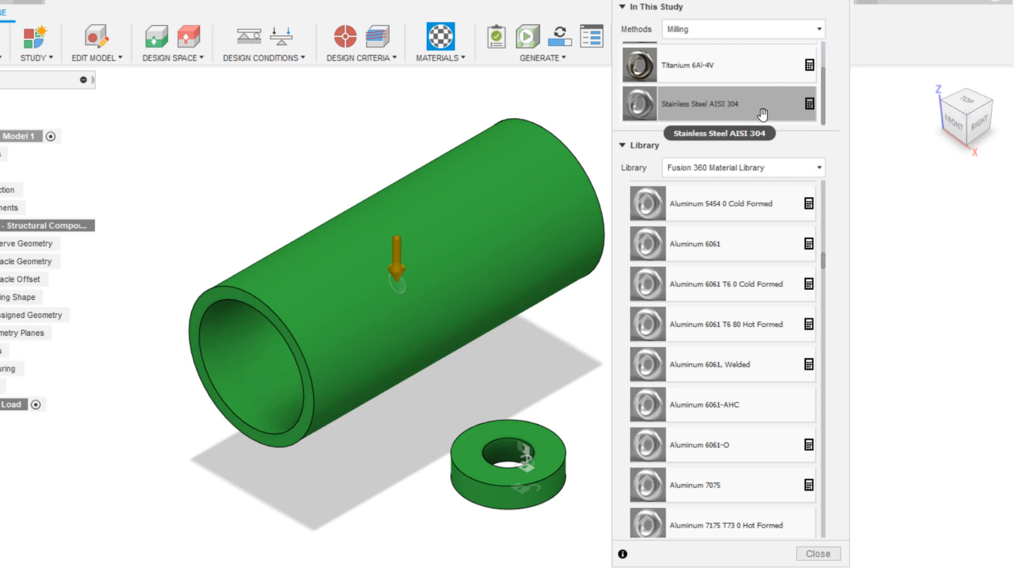
pyautogui.scroll(-10, 760, 271)
pyautogui.scroll(-10, 704, 264)
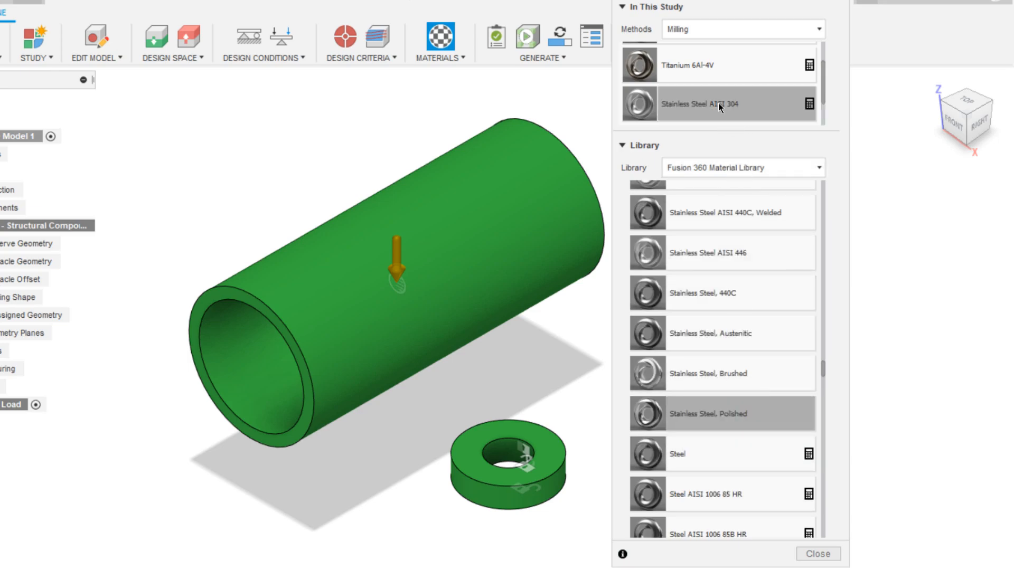
# Close the study materials and run the pre-check on the generative study setup.
pyautogui.click(729, 35)
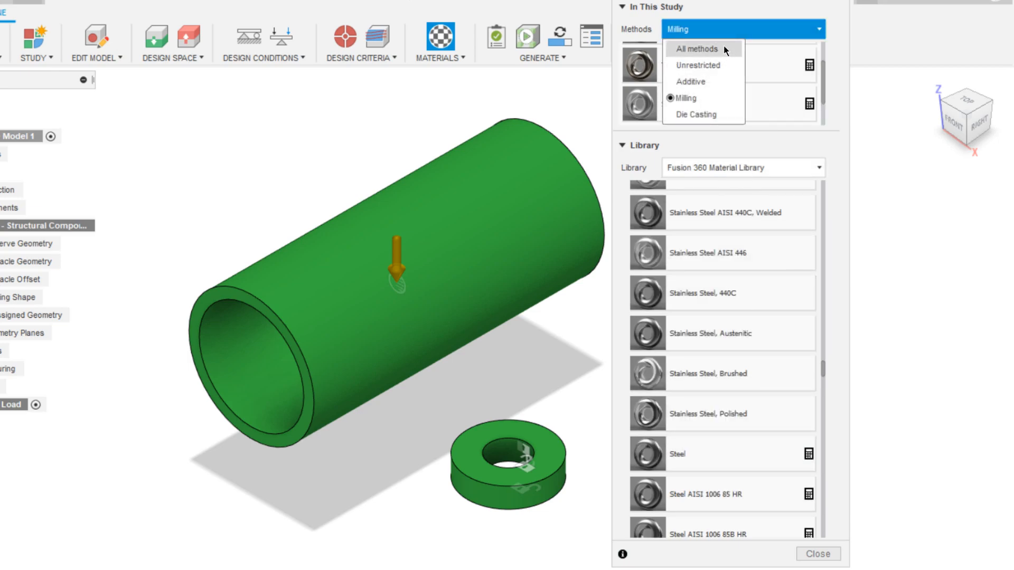
pyautogui.click(724, 37)
pyautogui.click(818, 555)
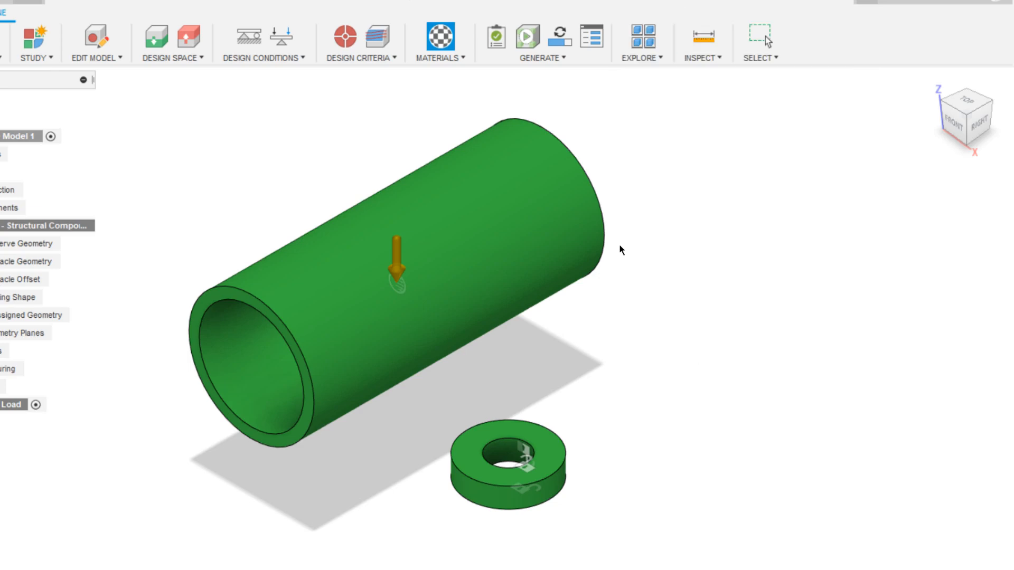
pyautogui.click(495, 26)
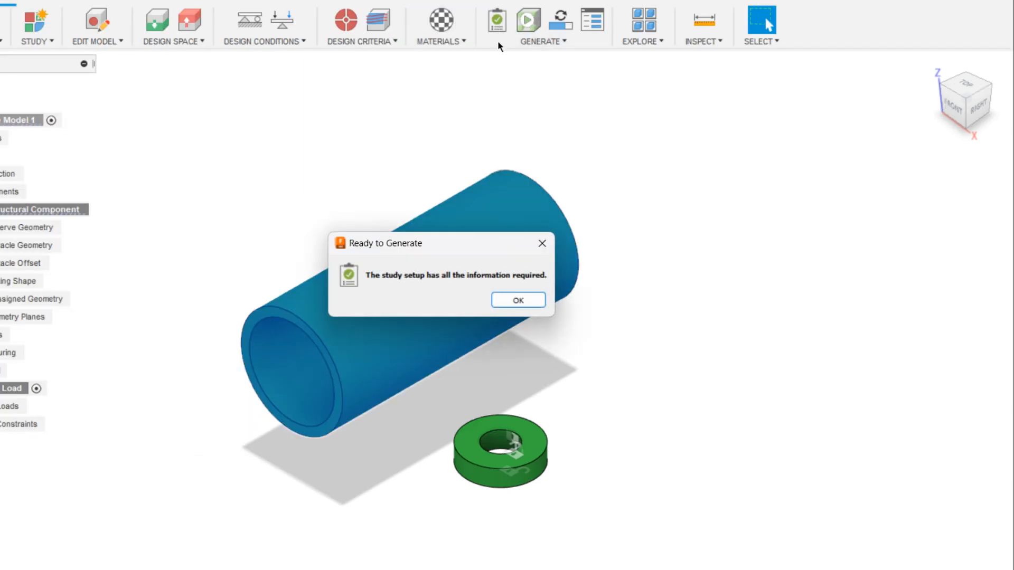
pyautogui.click(541, 301)
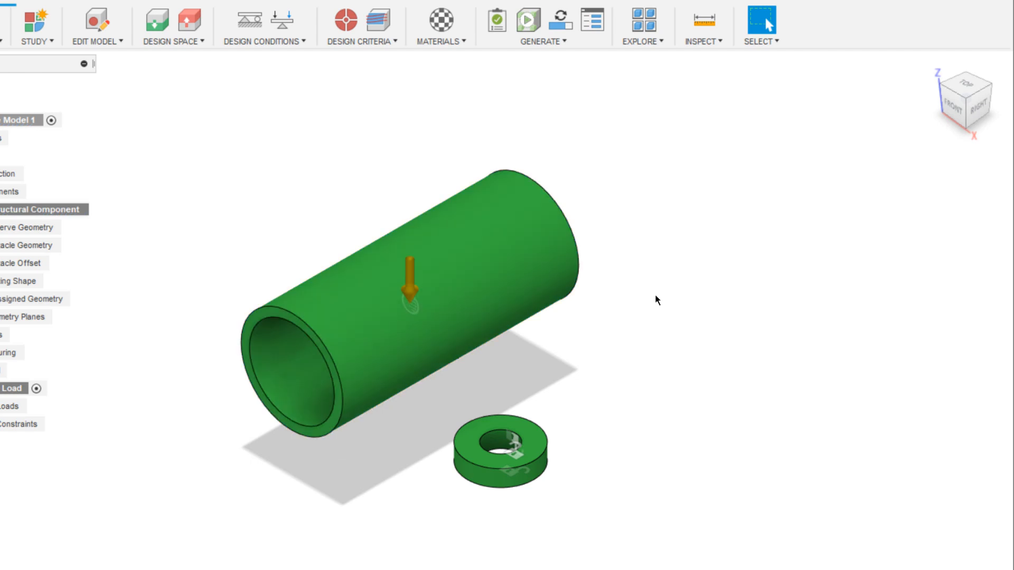
# Run the Previewer on the study, inspect the preview shape from the top and home views, and turn the preview off.
pyautogui.click(529, 19)
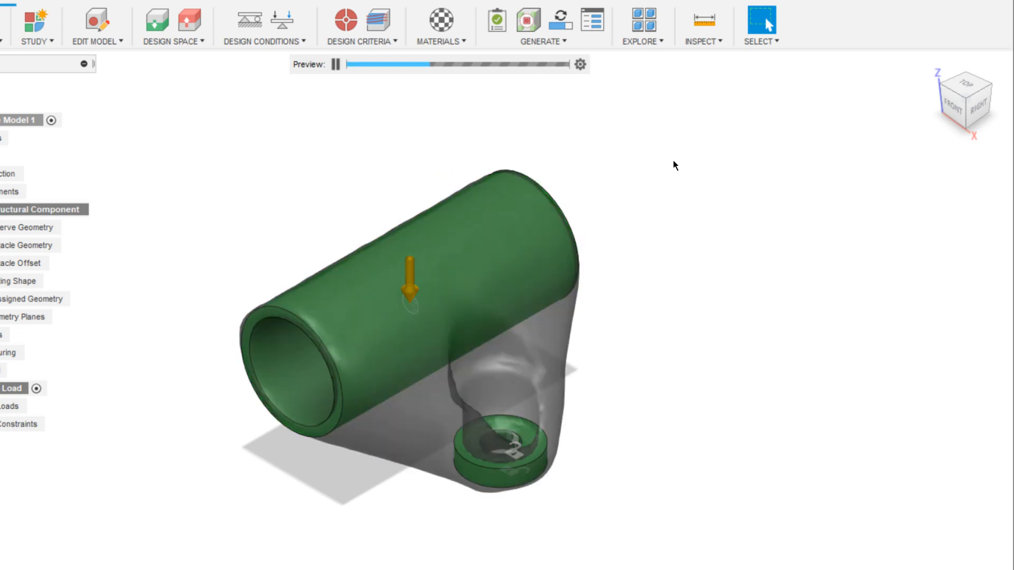
pyautogui.click(963, 83)
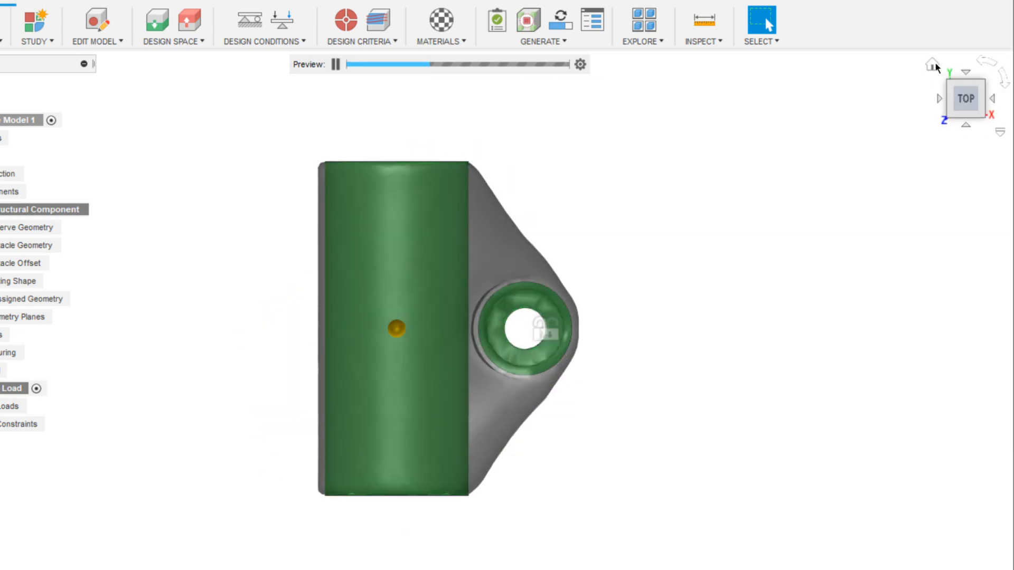
pyautogui.click(933, 65)
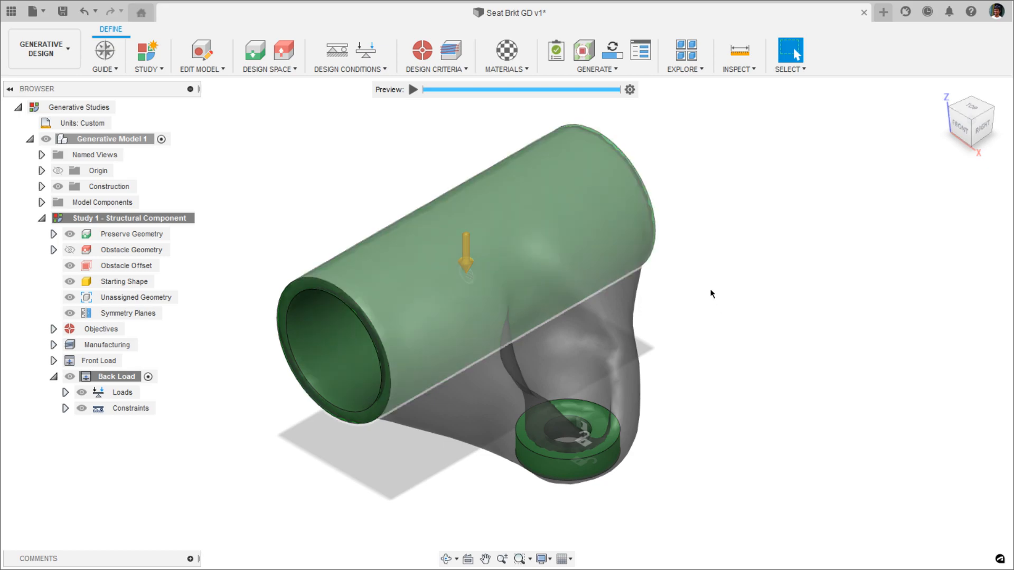
pyautogui.click(584, 51)
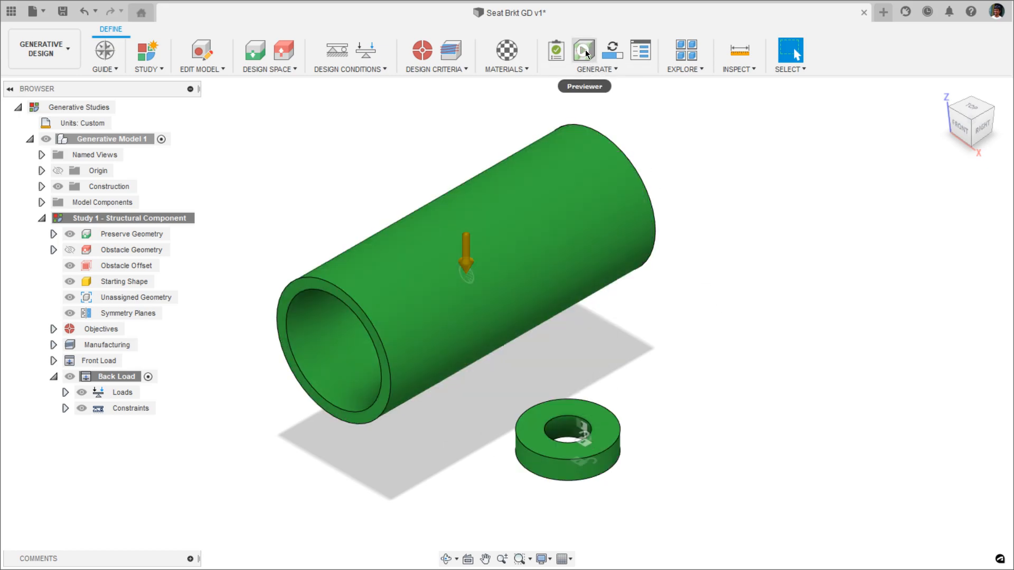
# Generate Study 1 - Structural Component of Generative Model 1.
pyautogui.click(613, 51)
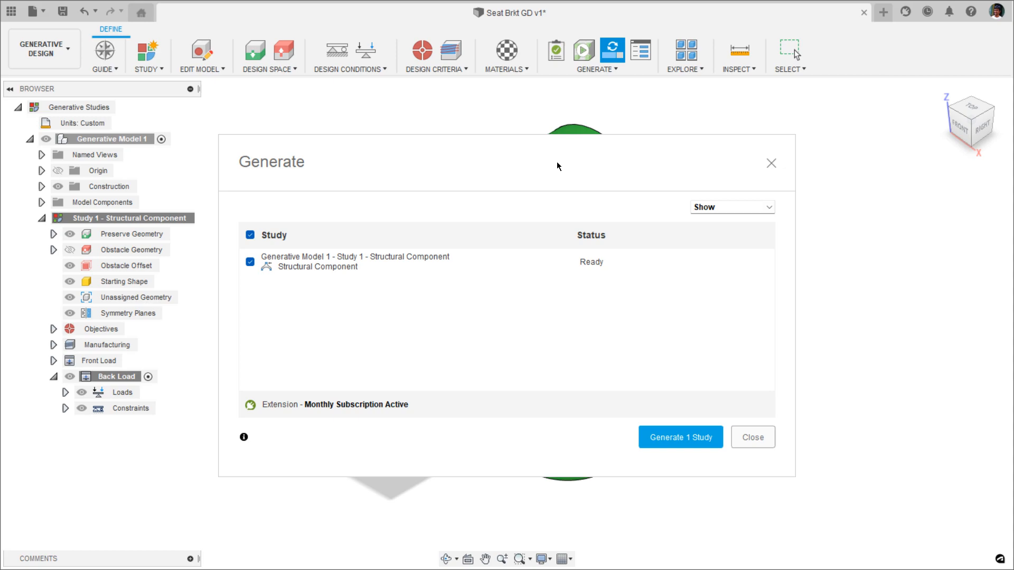
pyautogui.click(250, 263)
pyautogui.click(250, 262)
pyautogui.click(676, 442)
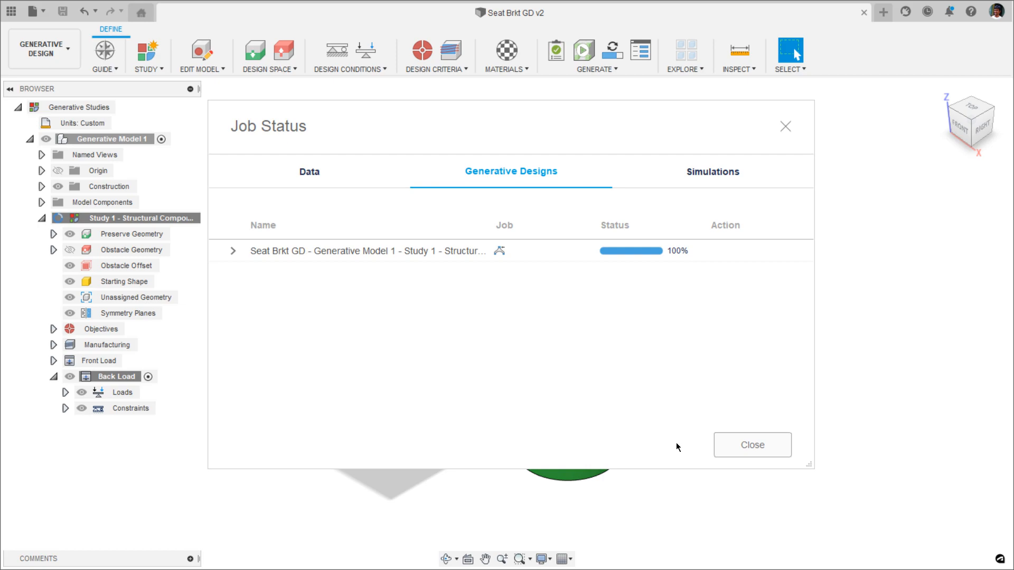
# Examine the detailed progress of the Seat Brkt GD generative job in Job Status and close it.
pyautogui.click(233, 251)
pyautogui.click(233, 251)
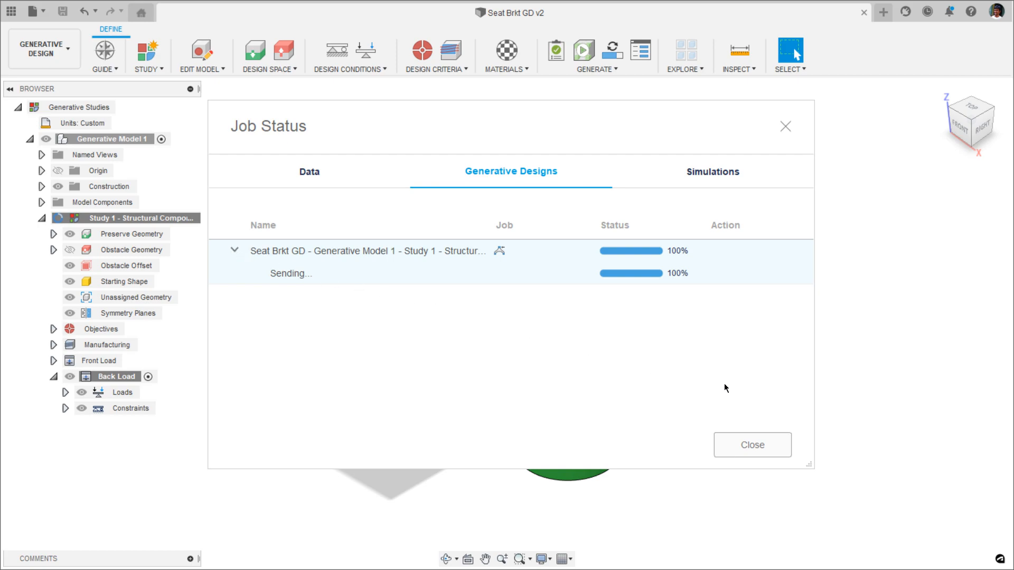
pyautogui.click(734, 444)
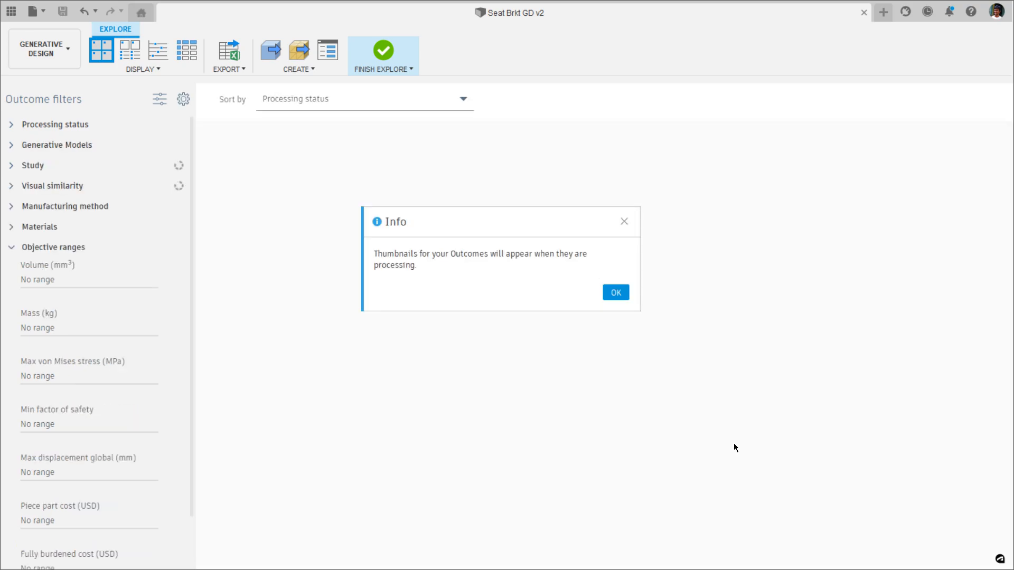
# Dismiss the outcome thumbnails notice, finish Explore and check the study's processing indicator in the study definition.
pyautogui.click(614, 293)
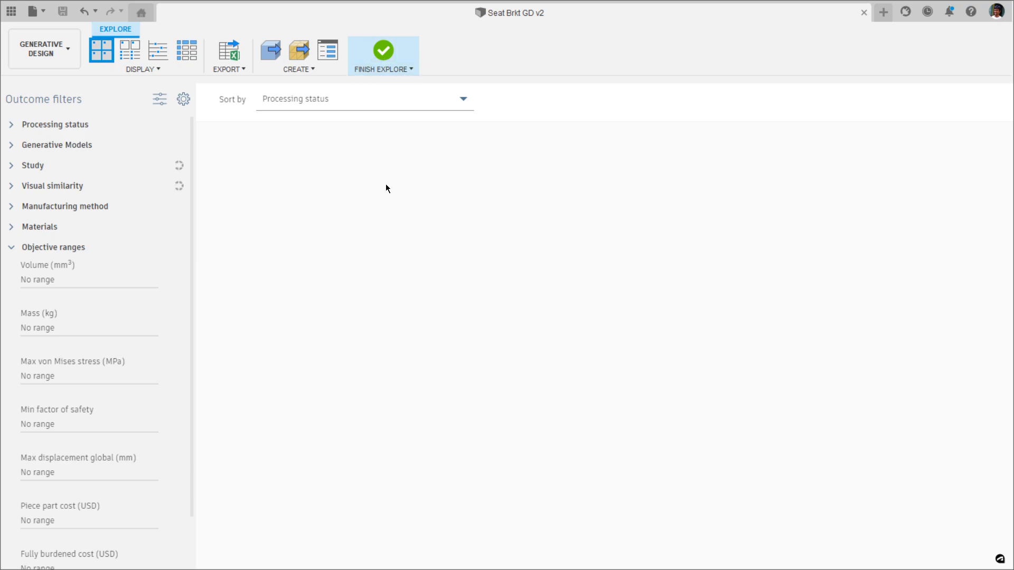
pyautogui.click(379, 69)
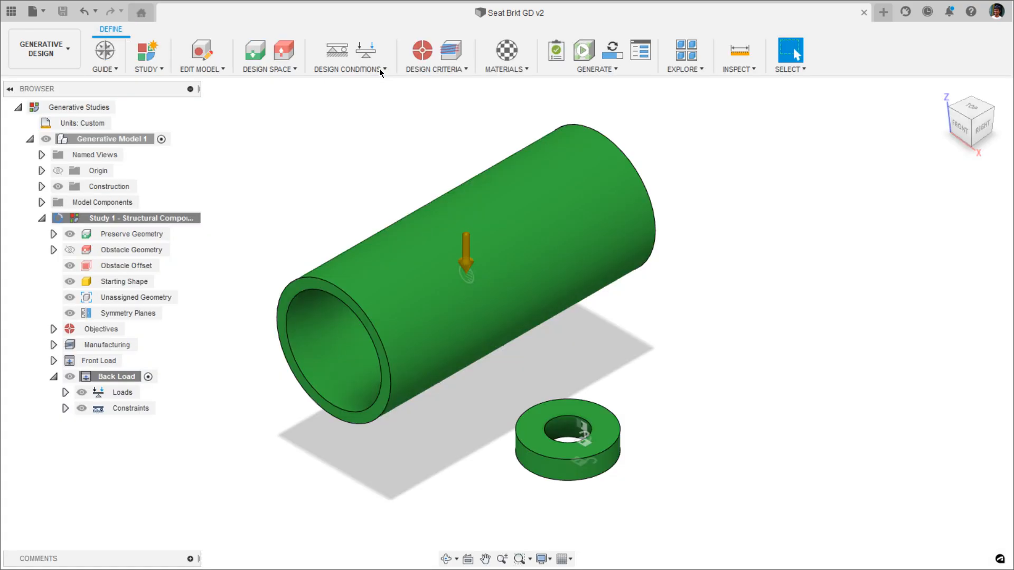
pyautogui.click(61, 219)
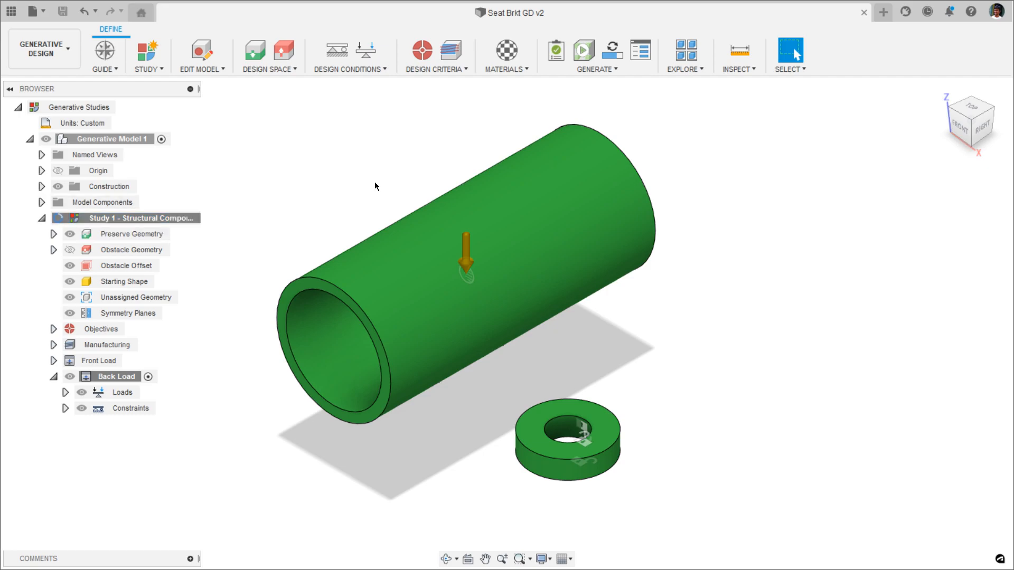